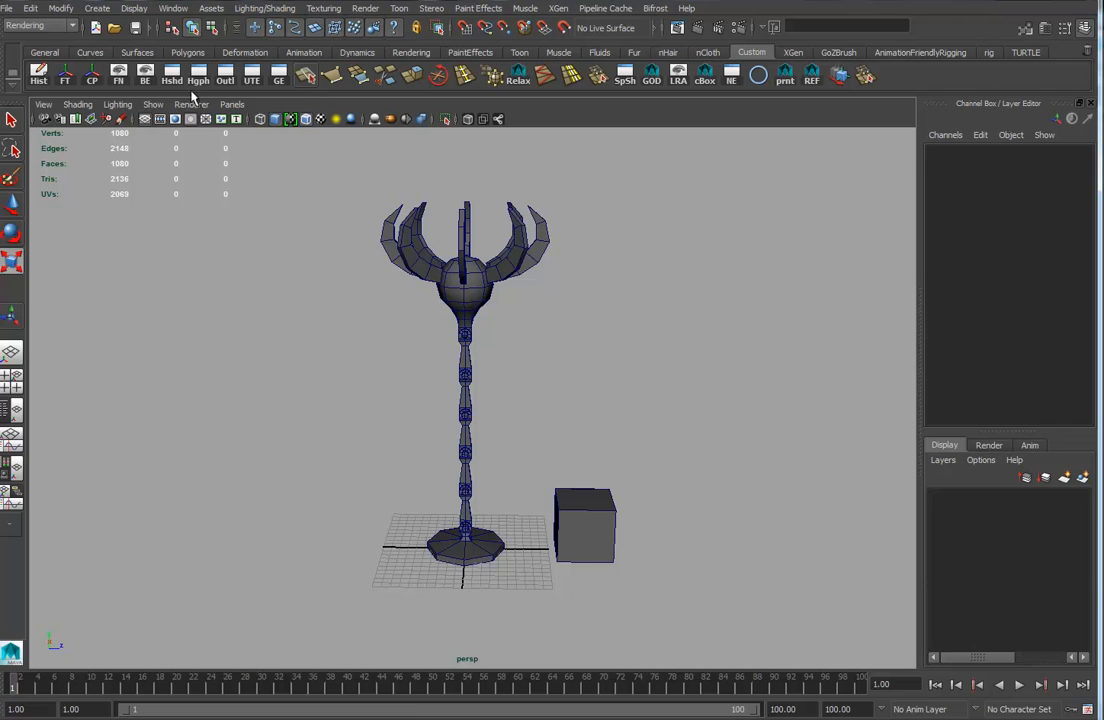
Open the Hypergraph Hierarchy and delete the extra hidden box nodes from the scene.
left_click(172, 75)
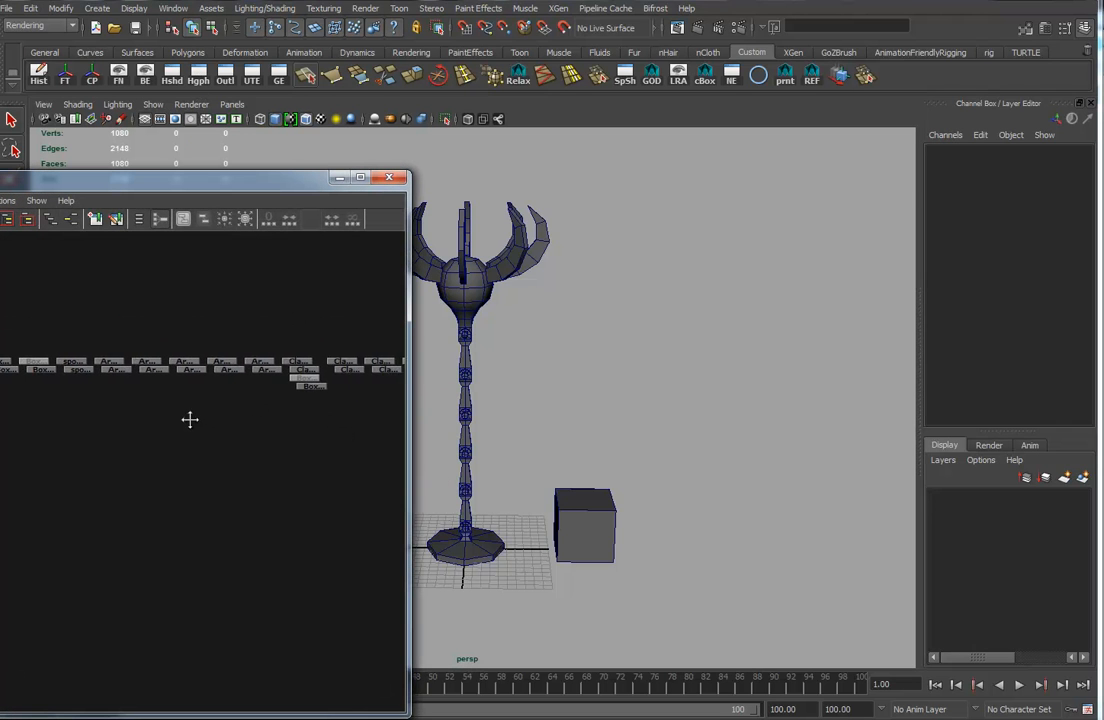
left_click(133, 362)
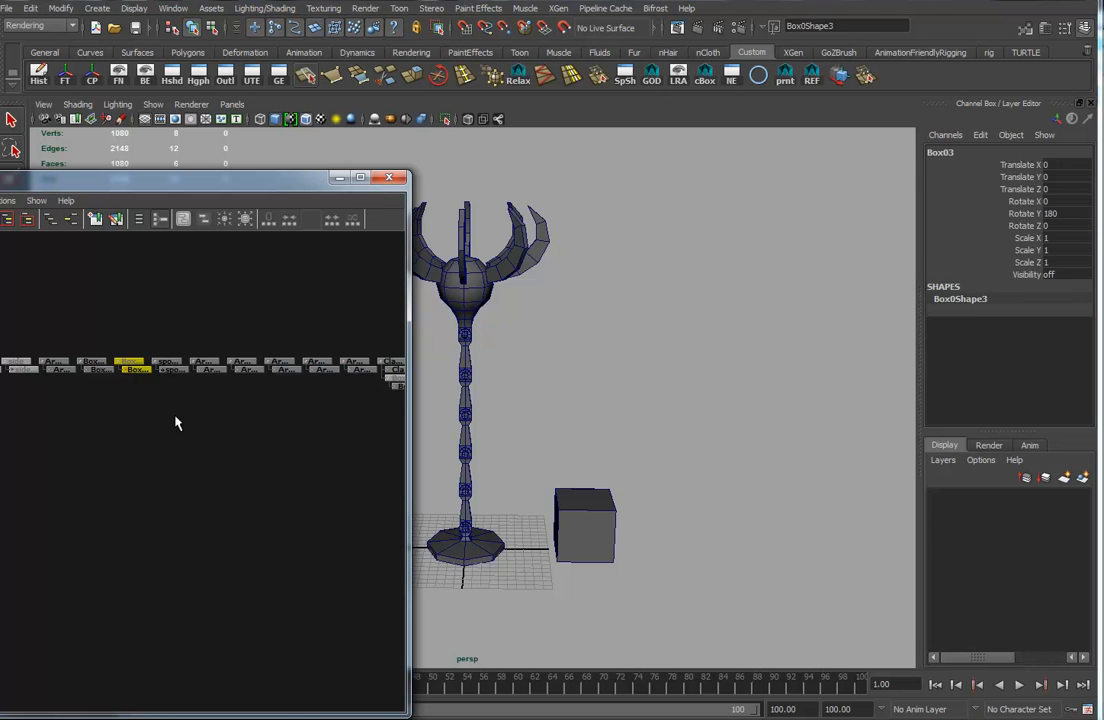
left_click(208, 428)
left_click(220, 378)
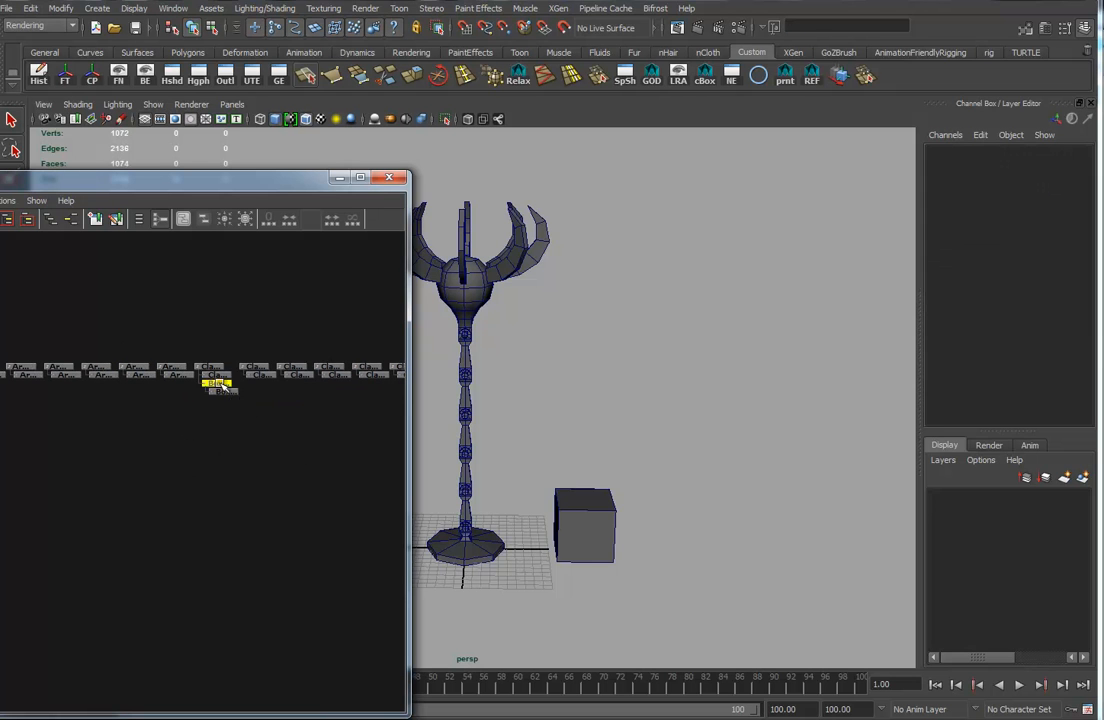
key("Delete")
Enlarge the Hypergraph Hierarchy window to inspect the scene's nodes, then close it.
middle_click_drag(292, 491, 402, 489, "alt")
left_click_drag(405, 493, 480, 485)
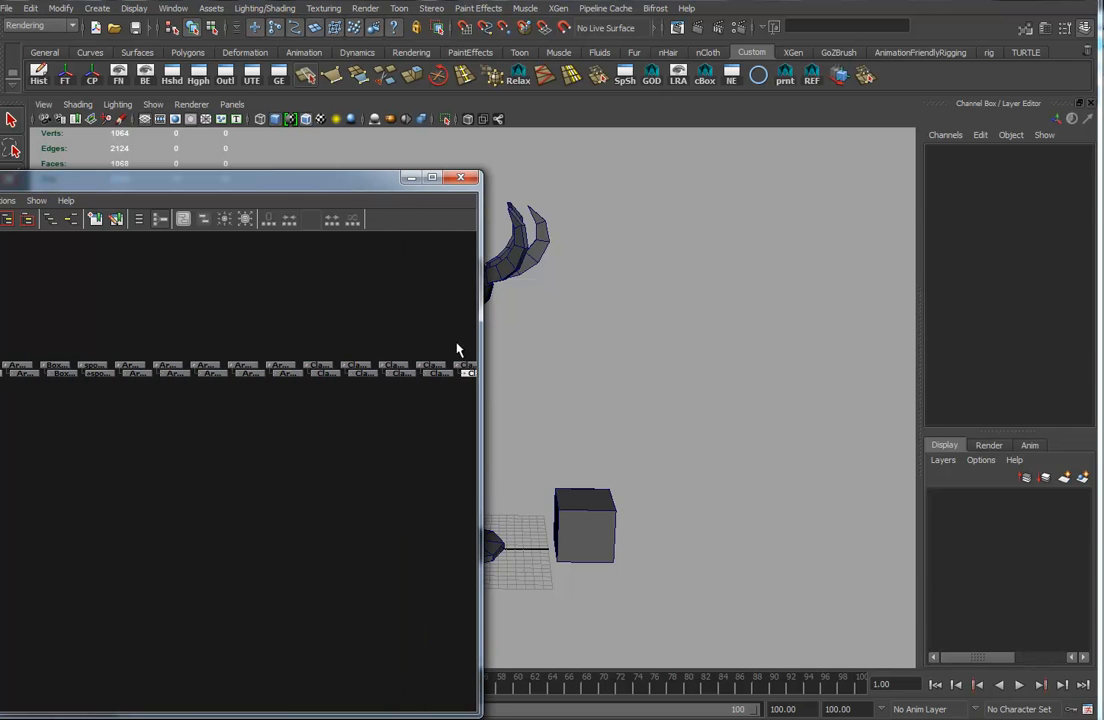
left_click_drag(338, 182, 568, 155)
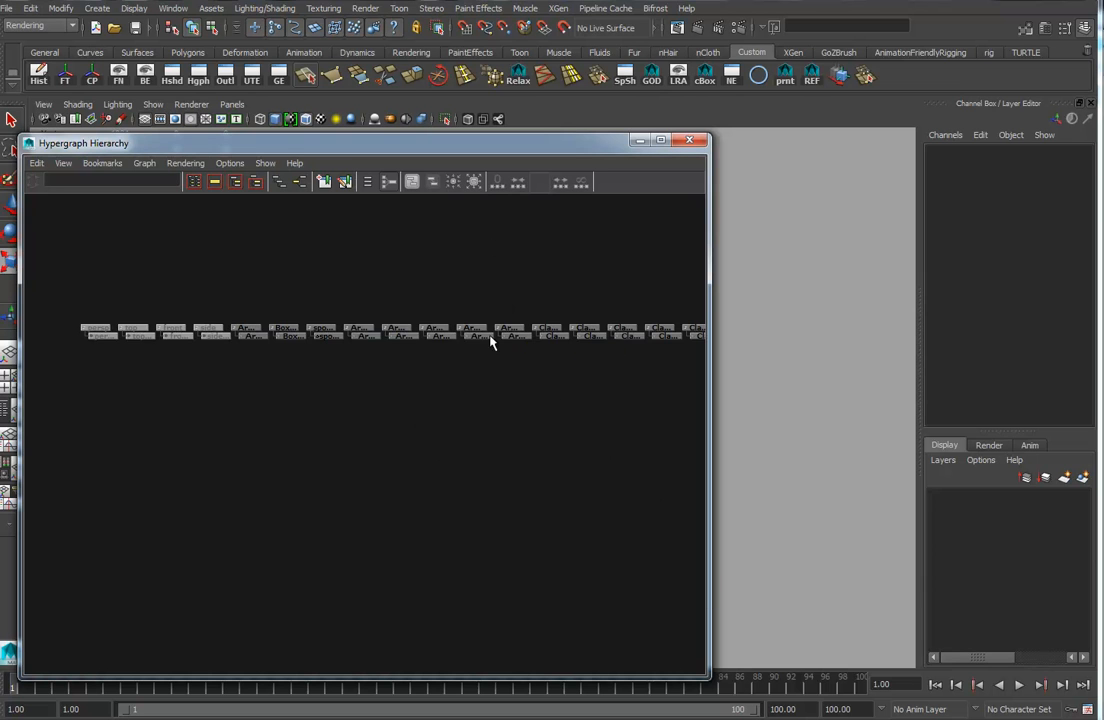
middle_click_drag(344, 432, 342, 531, "alt")
right_click_drag(335, 493, 524, 487, "alt")
middle_click_drag(307, 483, 389, 473, "alt")
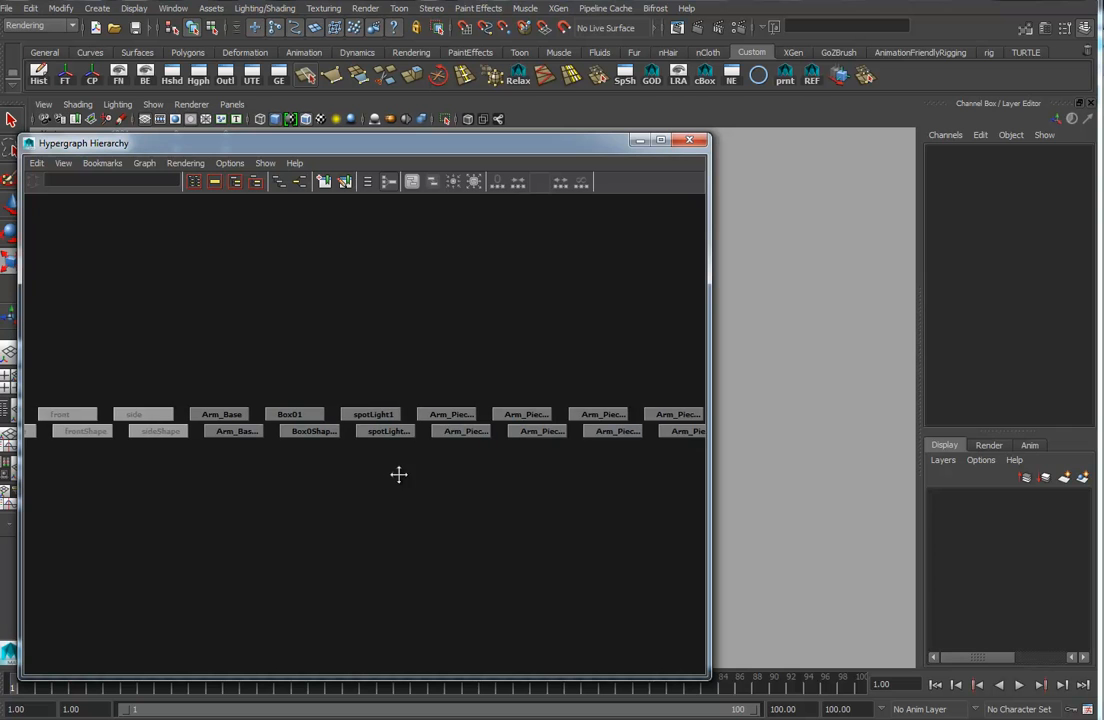
left_click(692, 142)
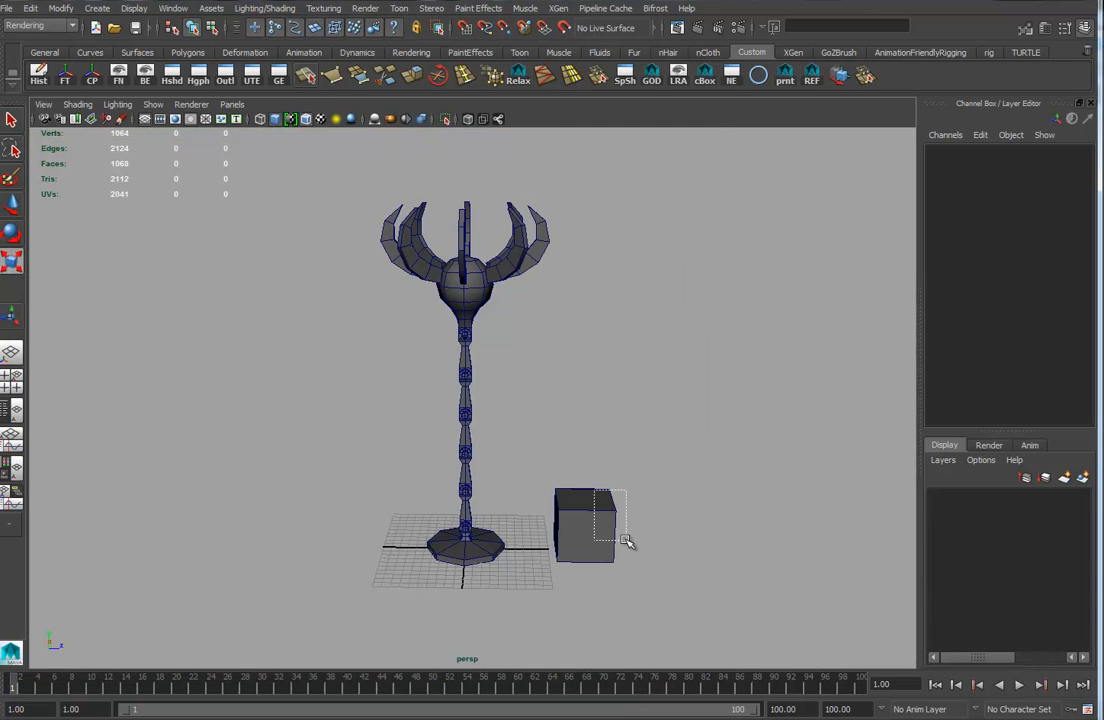
Select the box beside the arm and freeze its transformations.
left_click(594, 540)
left_click_drag(594, 540, 620, 530, "alt")
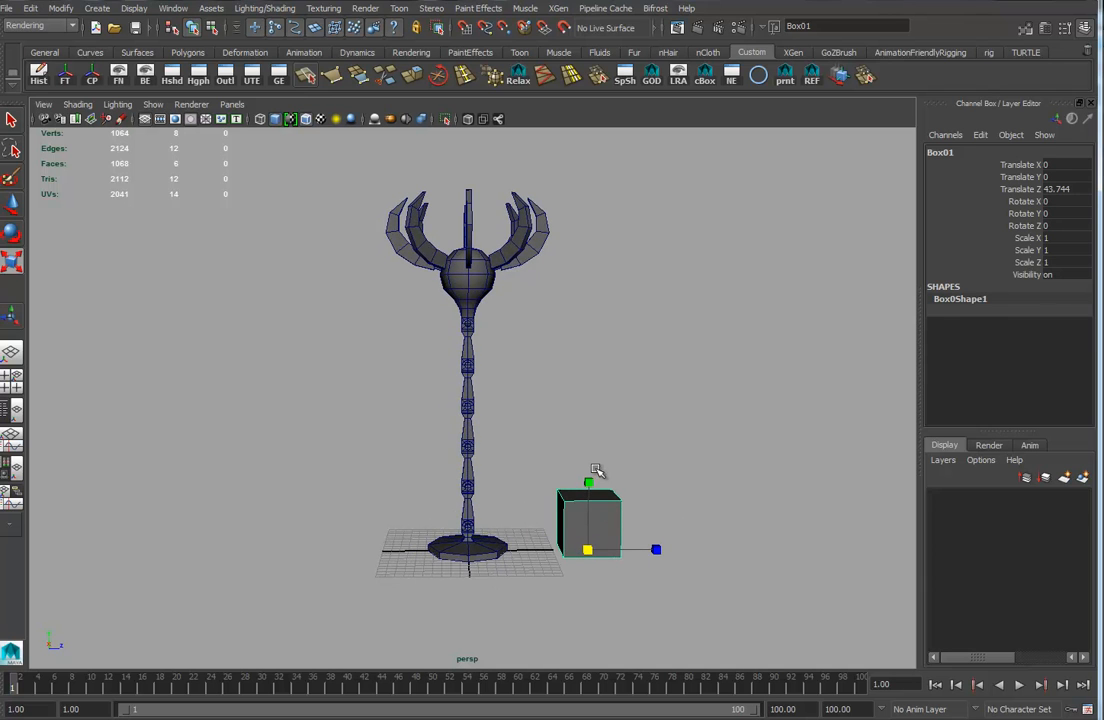
left_click(65, 76)
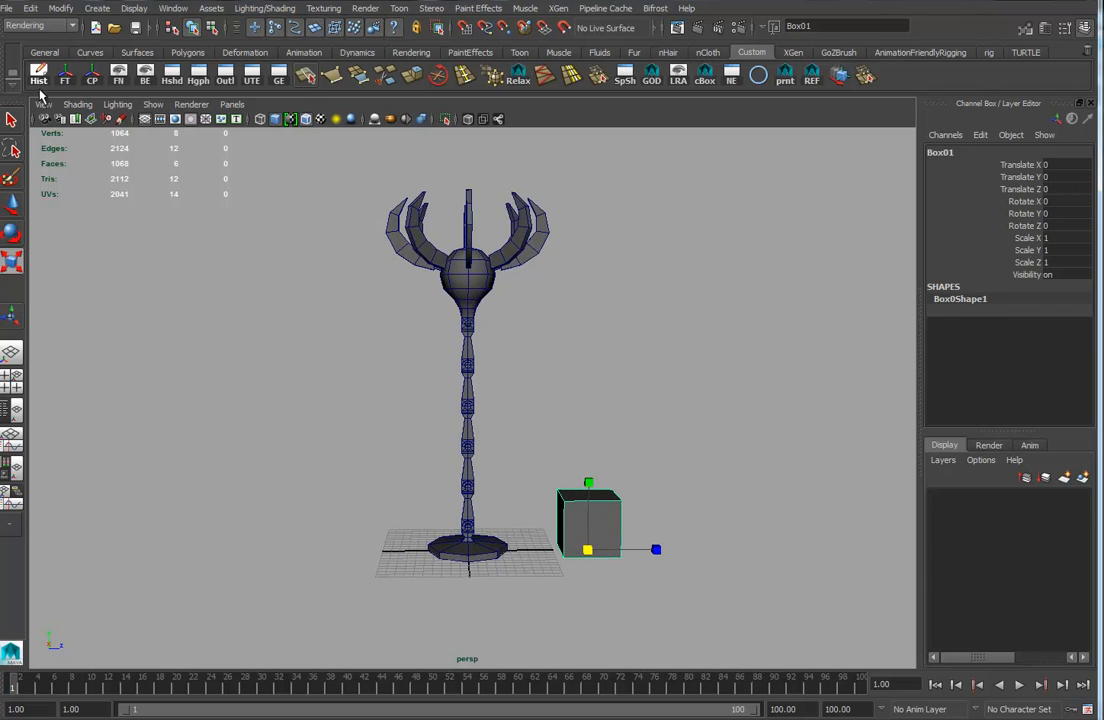
Select the claw pieces atop the arm and open the Hypergraph Hierarchy beside the viewport to inspect them.
scroll(580, 556, "up", 3)
middle_click_drag(582, 505, 580, 506, "alt")
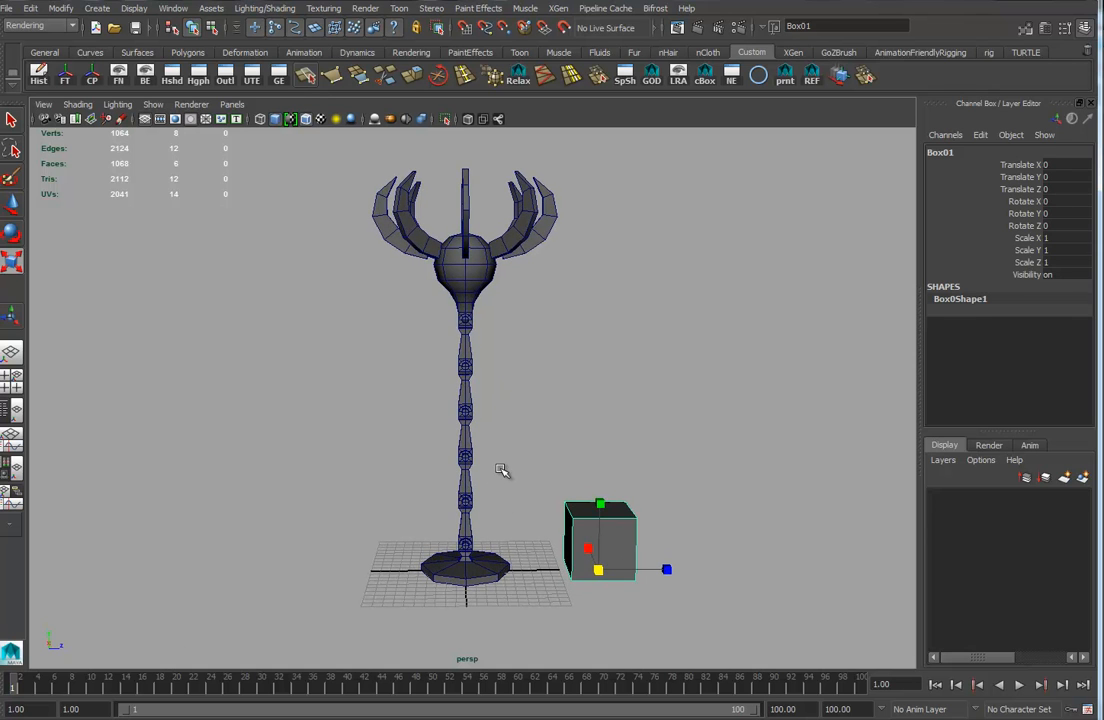
left_click_drag(367, 180, 732, 188)
left_click_drag(525, 372, 505, 387, "alt")
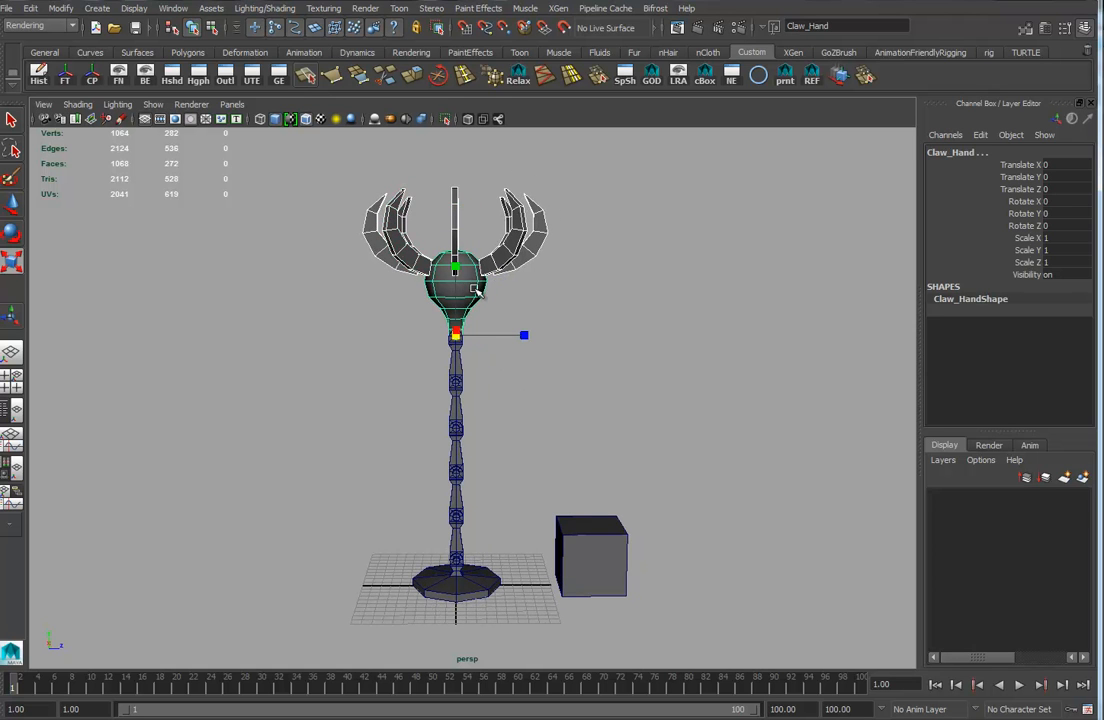
key("Down")
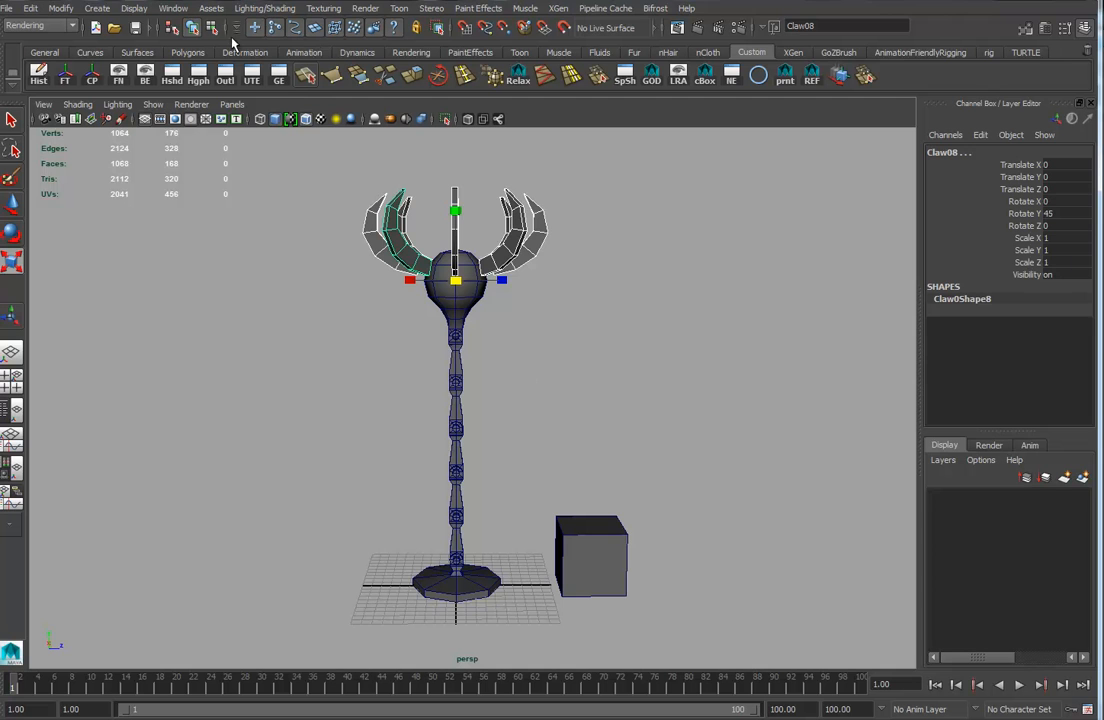
left_click(196, 78)
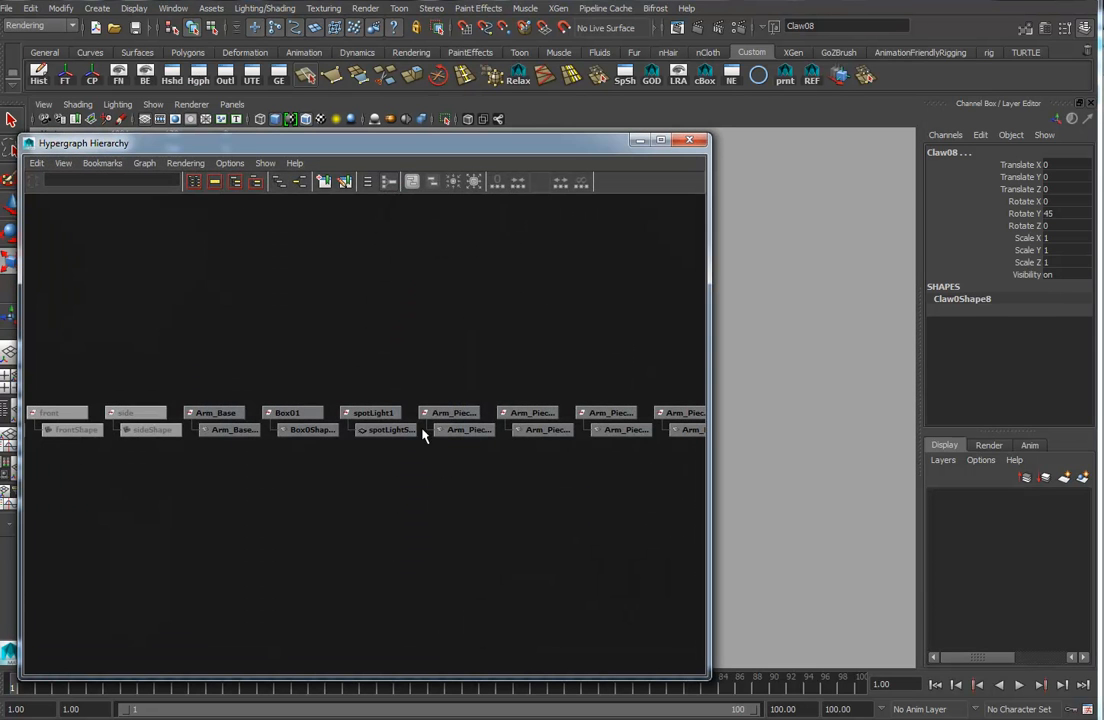
right_click_drag(614, 394, 590, 393, "alt")
middle_click_drag(590, 393, 406, 303, "alt")
left_click_drag(708, 227, 430, 227)
middle_click_drag(577, 364, 725, 382, "alt")
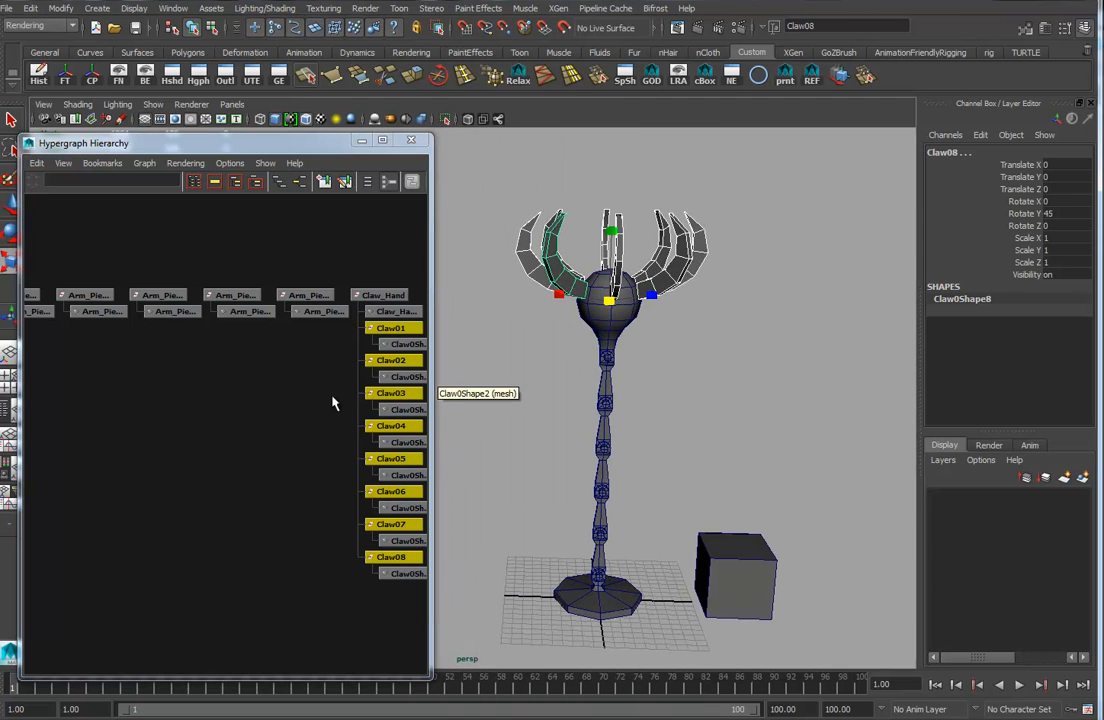
middle_click_drag(335, 402, 301, 429, "alt")
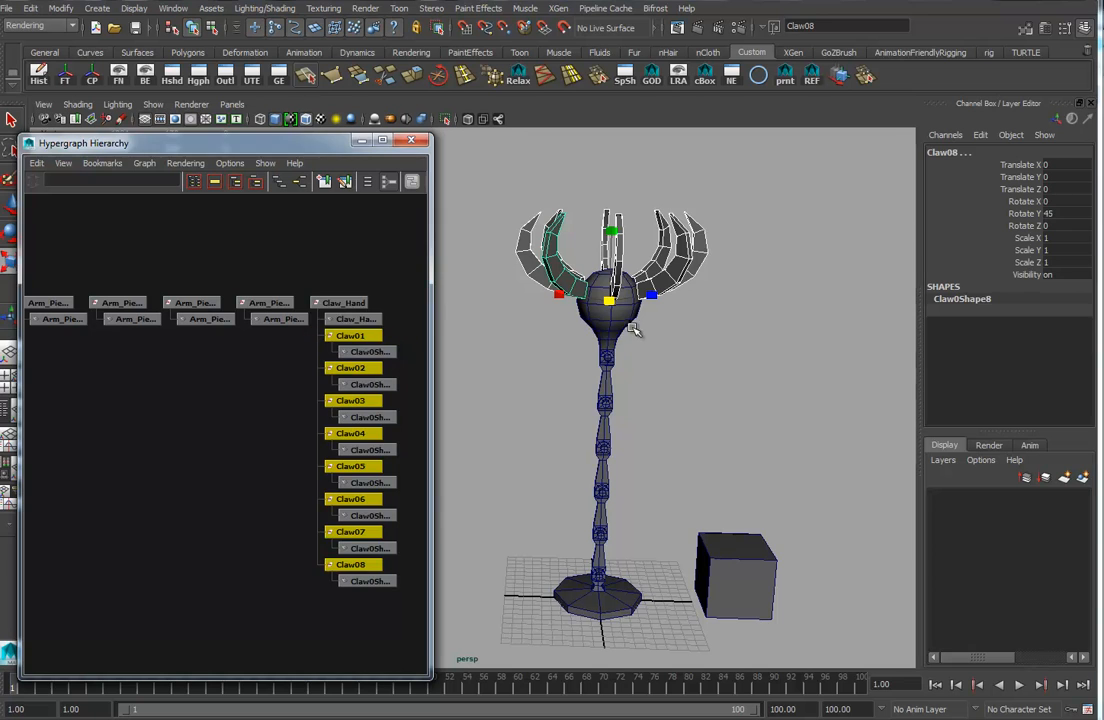
Parent Claw_Hand under Arm_Piece06.
key("Up")
Parent Arm_Piece06 under Arm_Piece05, and Arm_Piece05 under Arm_Piece04.
key("Up")
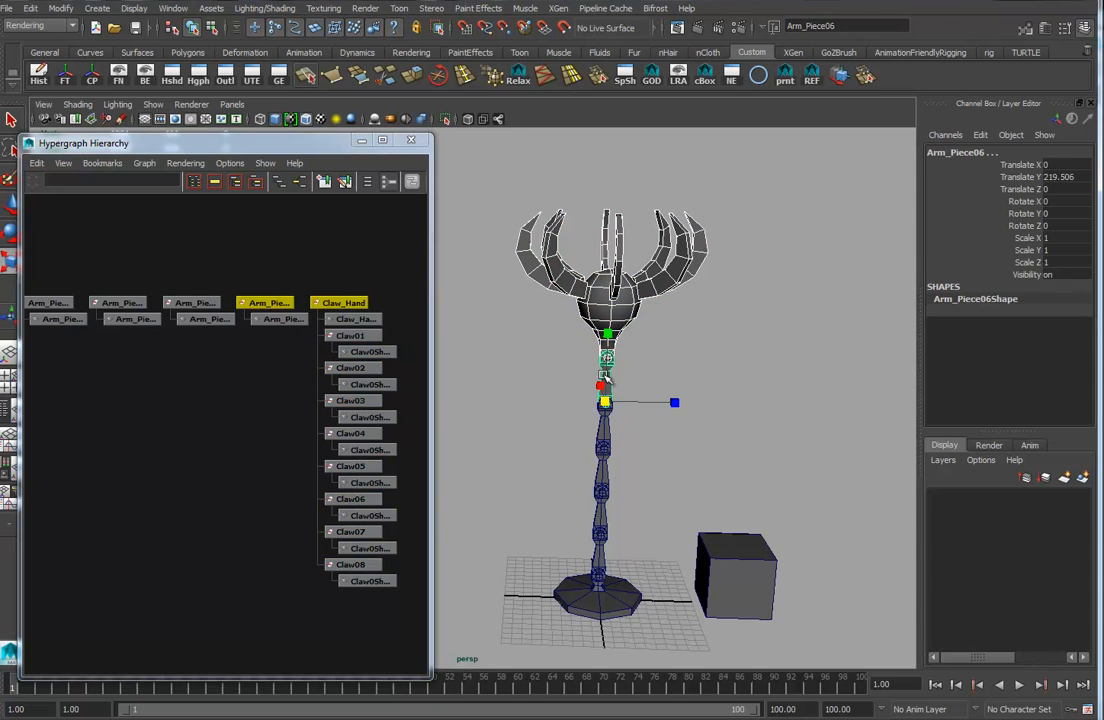
key("p")
key("Up")
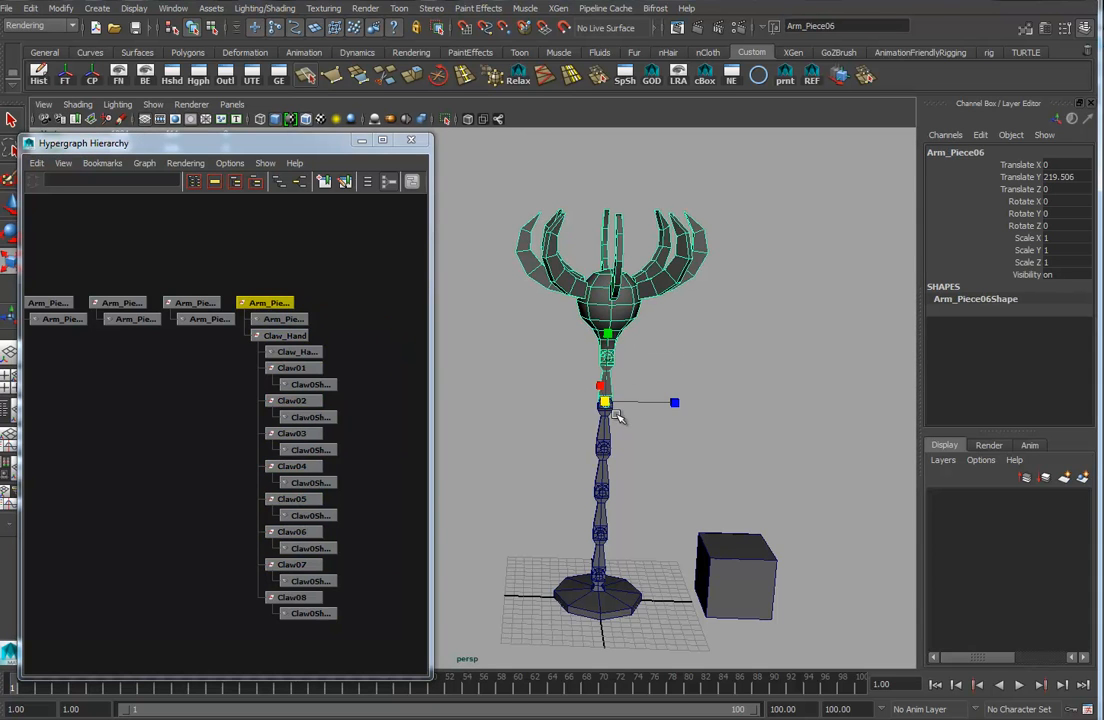
key("Up")
key("p")
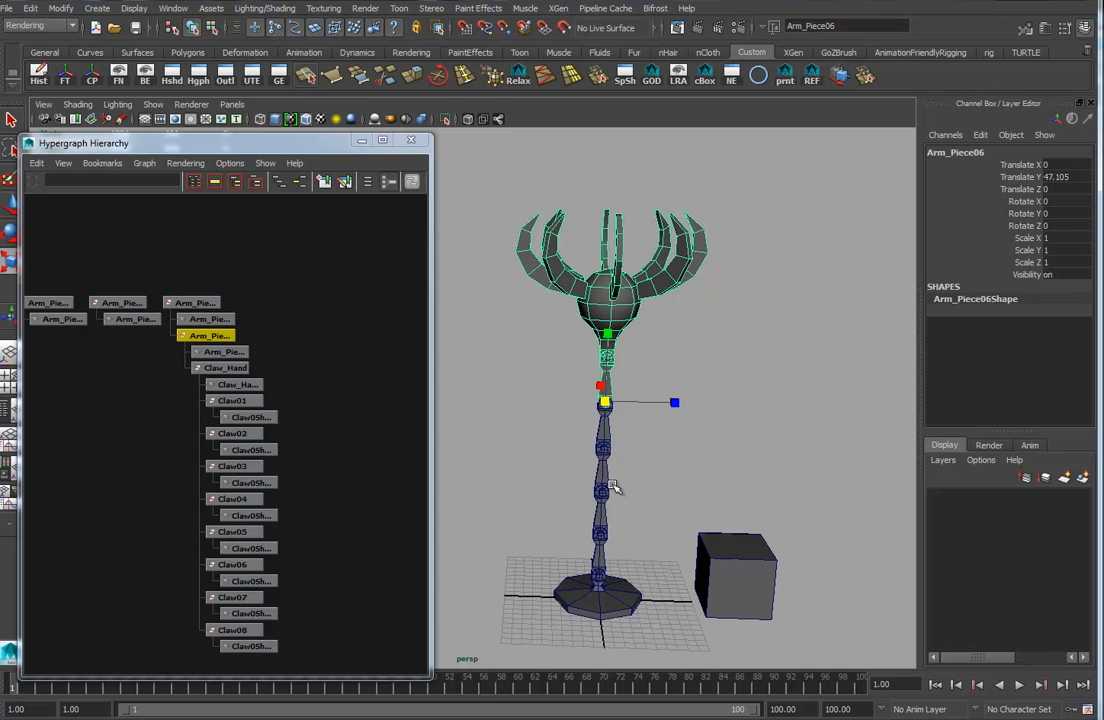
key("Up")
left_click_drag(635, 472, 562, 476, "shift")
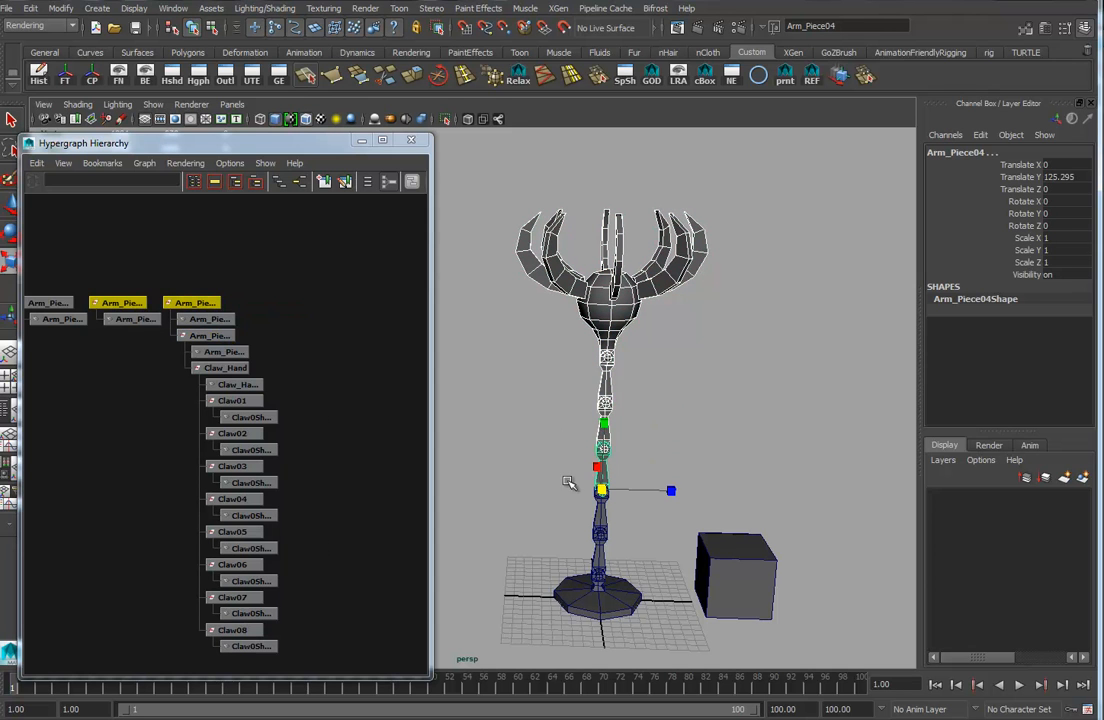
key("p")
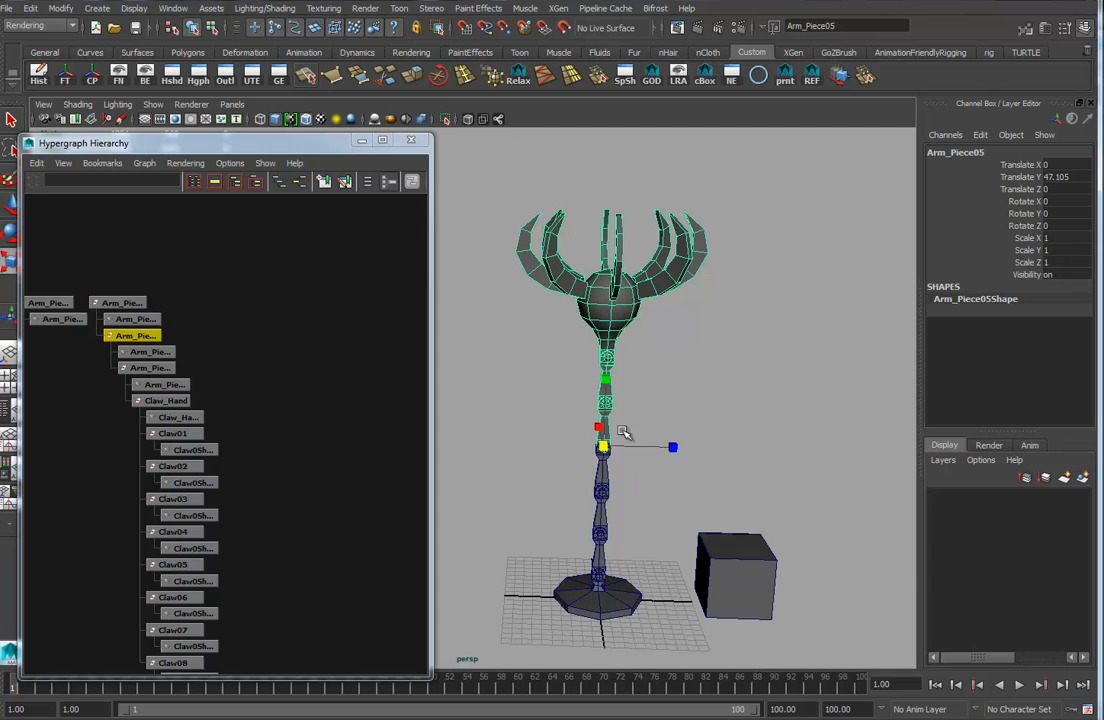
Parent Arm_Piece04 under Arm_Piece03, and Arm_Piece03 under Arm_Piece02.
key("Up")
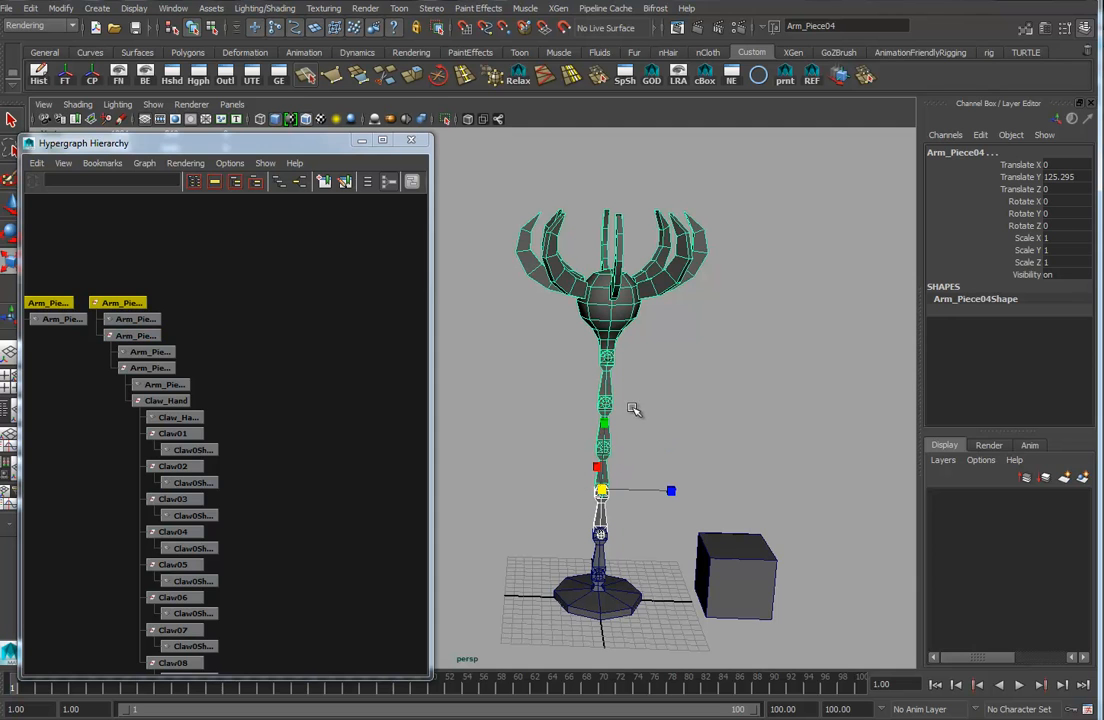
key("Up")
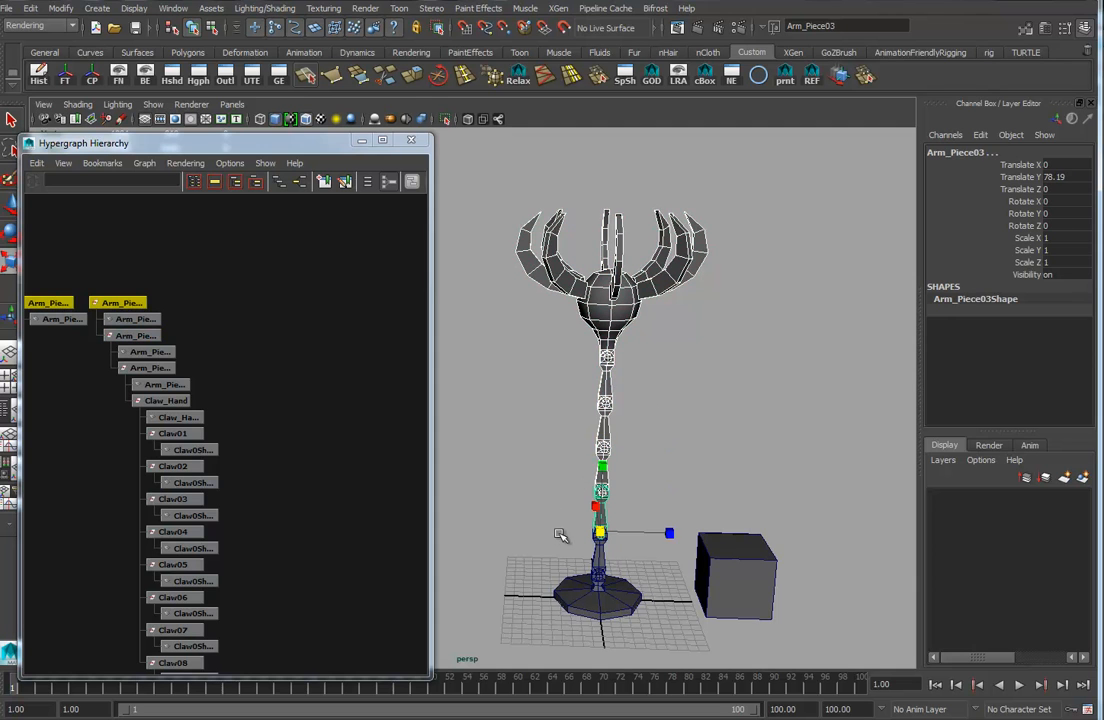
key("p")
key("Up")
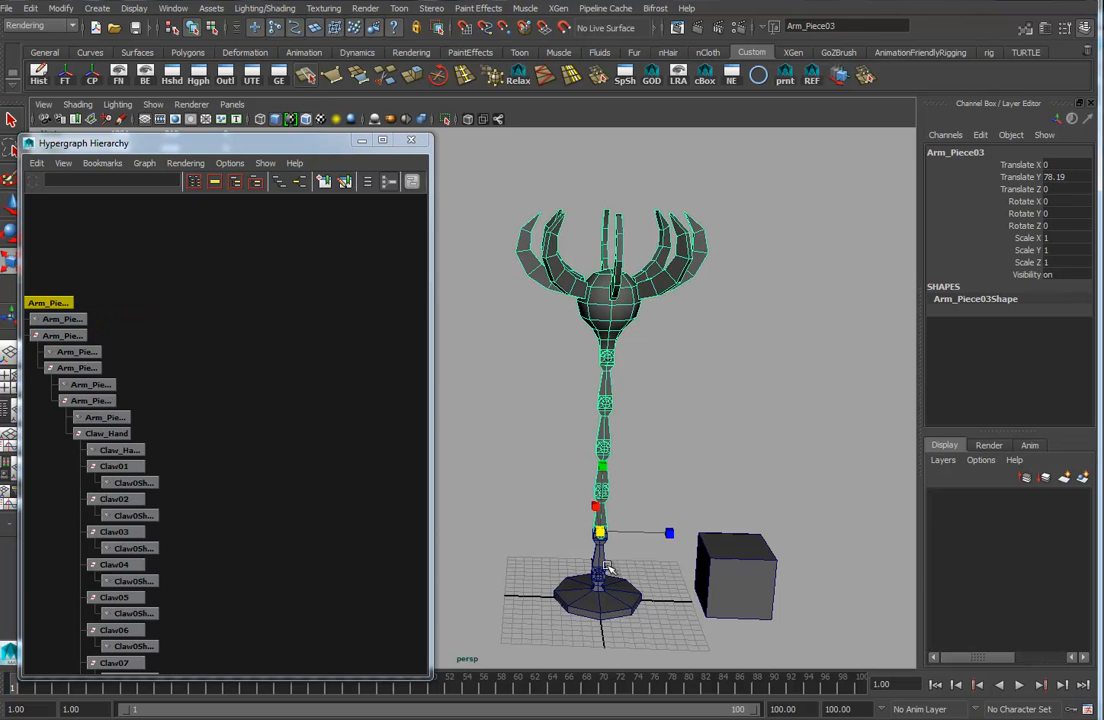
key("Up")
key("p")
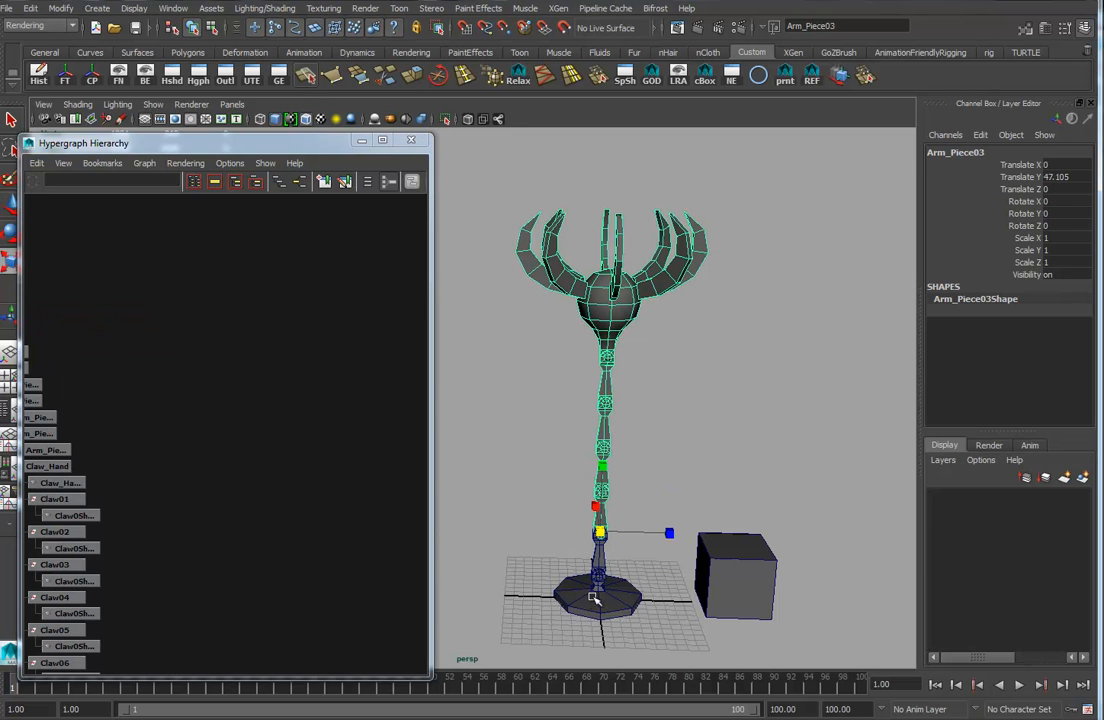
Parent Arm_Piece02 under Arm_Base to complete the arm chain.
left_click_drag(606, 549, 579, 551)
left_click(612, 602, "shift")
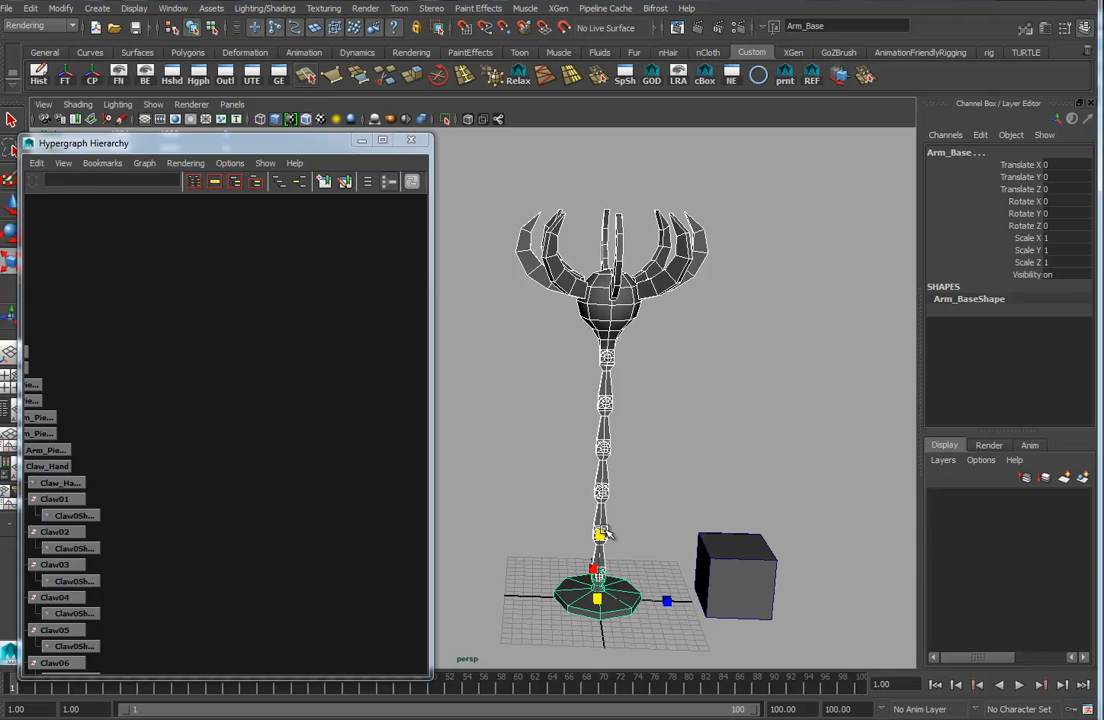
key("p")
Delete spotLight1 from the scene.
middle_click_drag(100, 478, 406, 479, "alt")
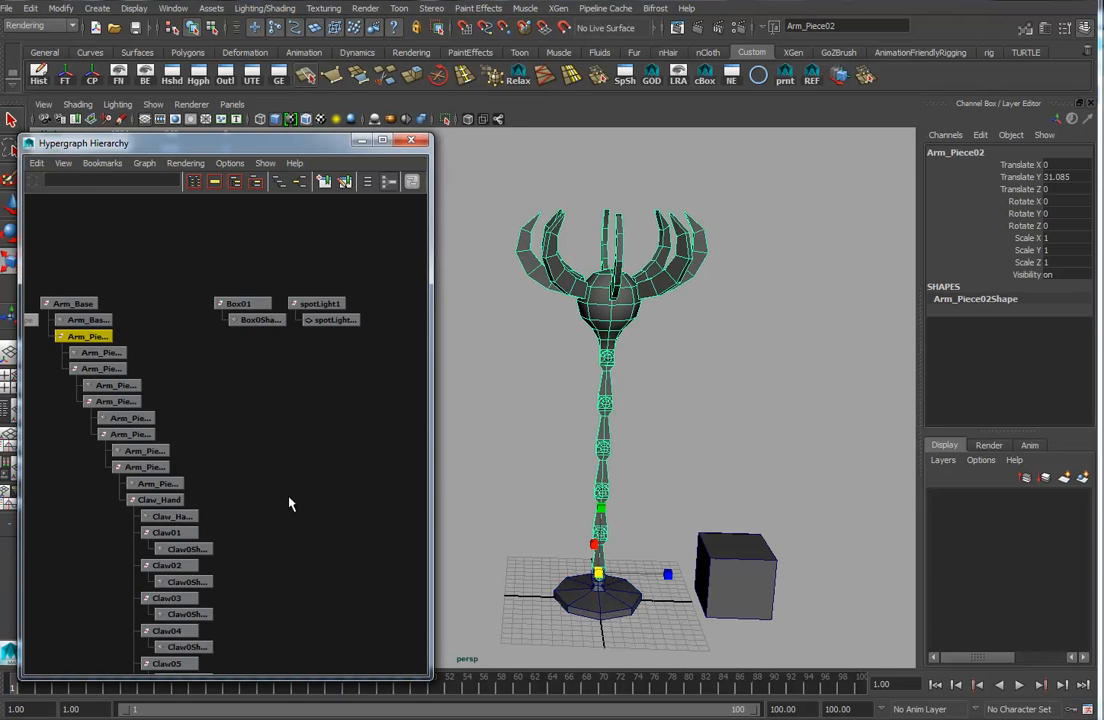
right_click_drag(288, 499, 232, 475, "alt")
middle_click_drag(232, 475, 244, 399, "alt")
left_click(308, 262)
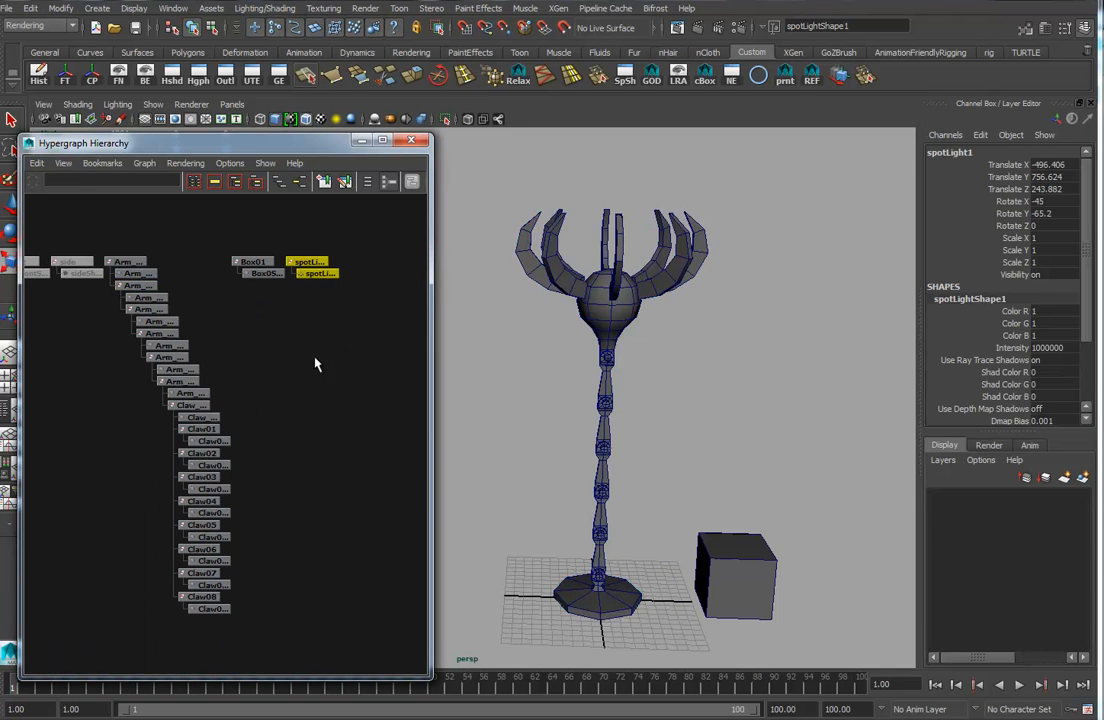
key("Delete")
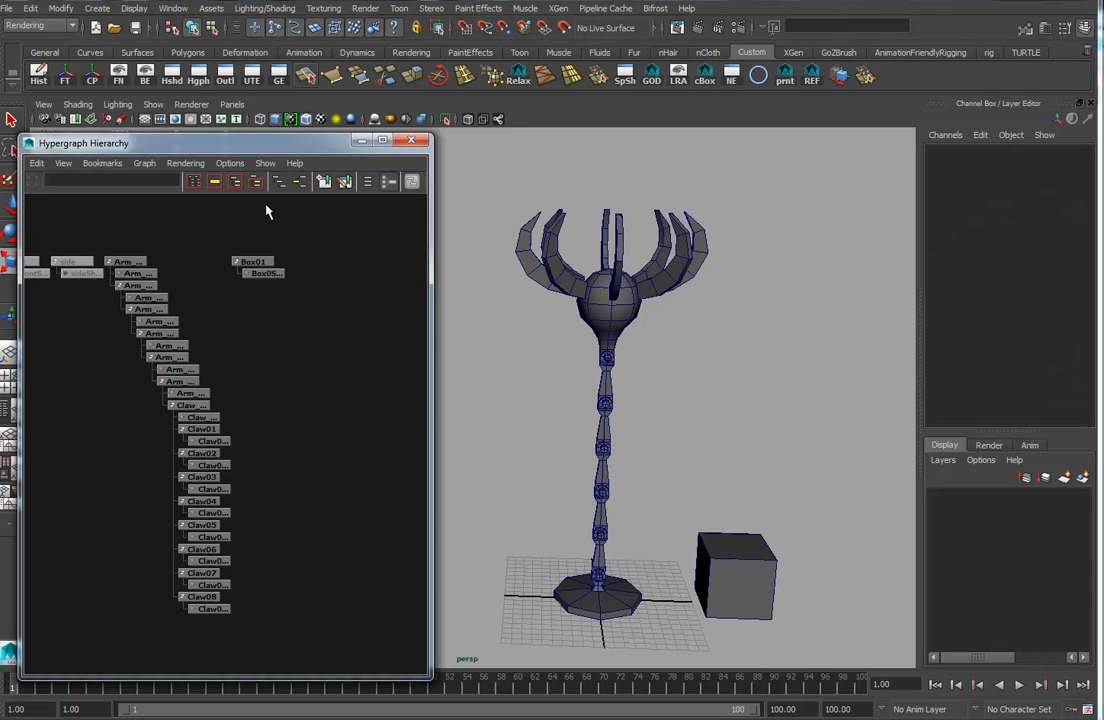
Open the Outliner and expand Arm_Base to check the arm hierarchy, then close it.
left_click_drag(648, 463, 648, 418, "alt")
left_click_drag(672, 463, 650, 458, "alt")
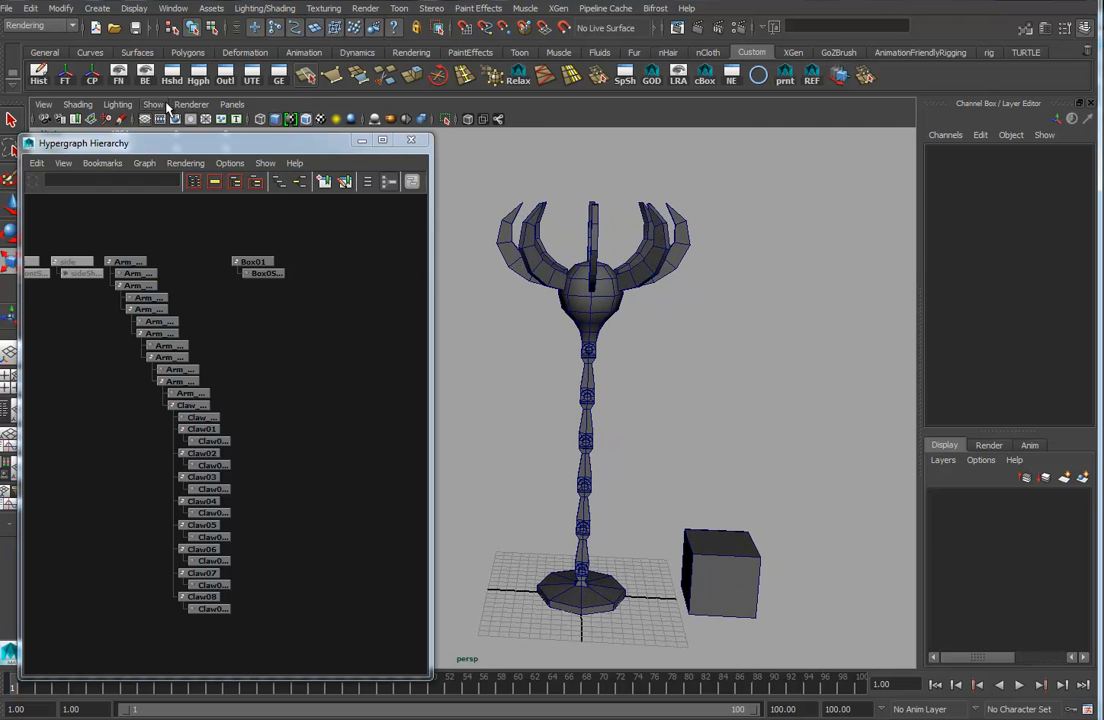
left_click(170, 9)
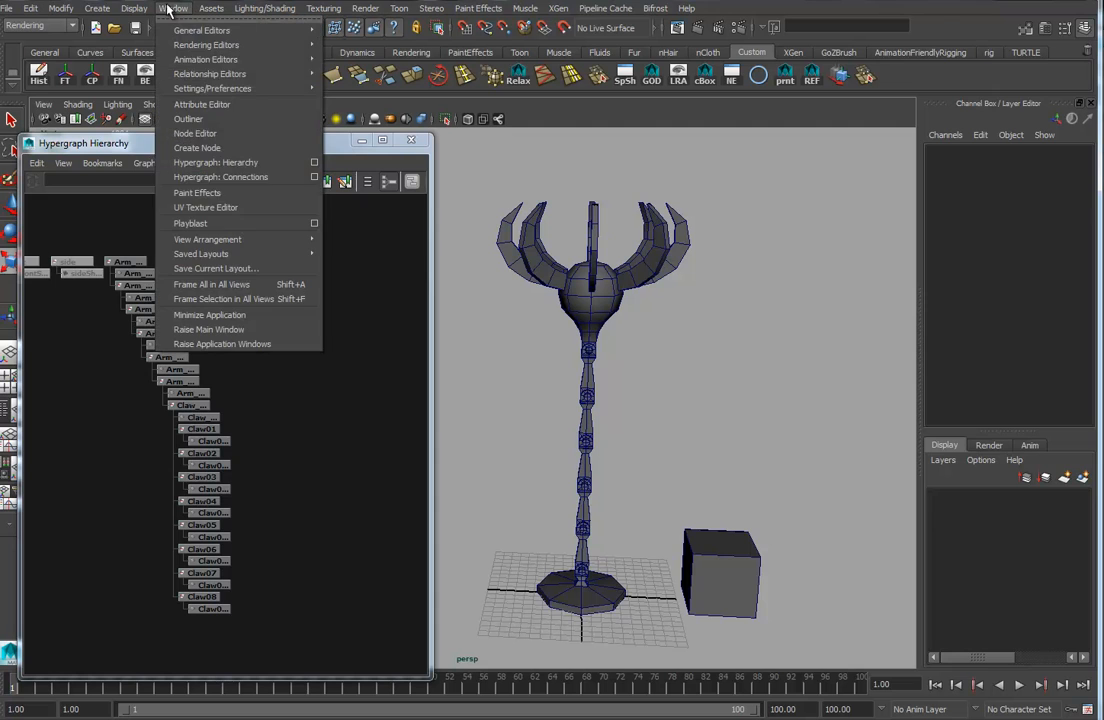
left_click(180, 114)
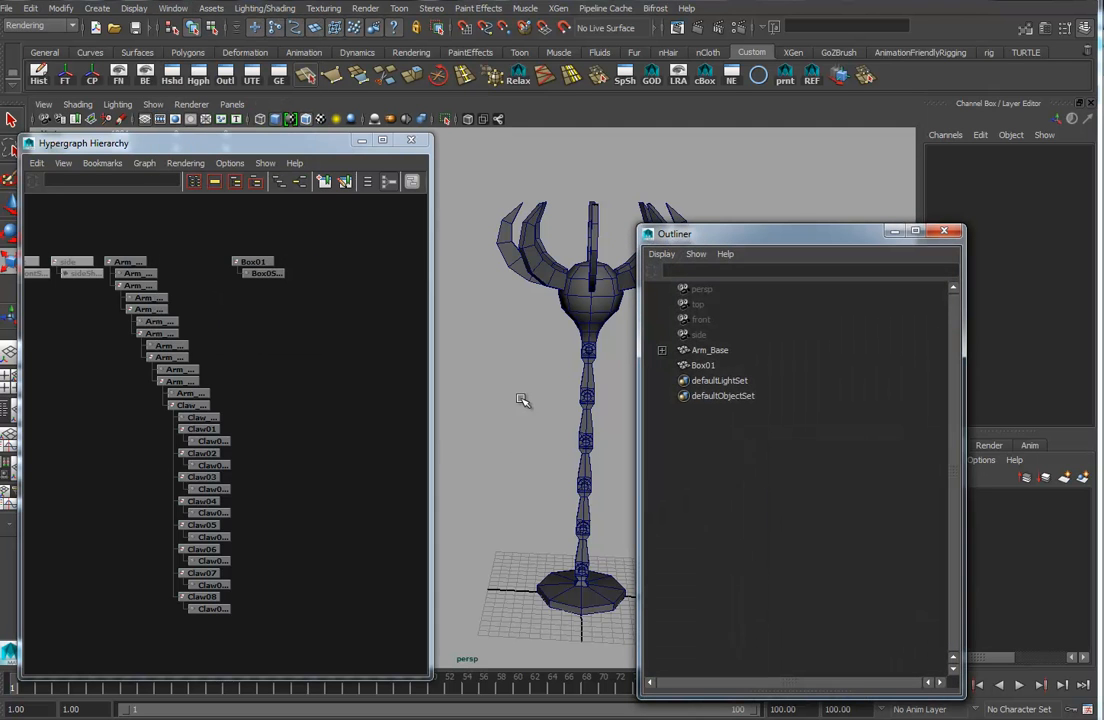
left_click(662, 351, "shift")
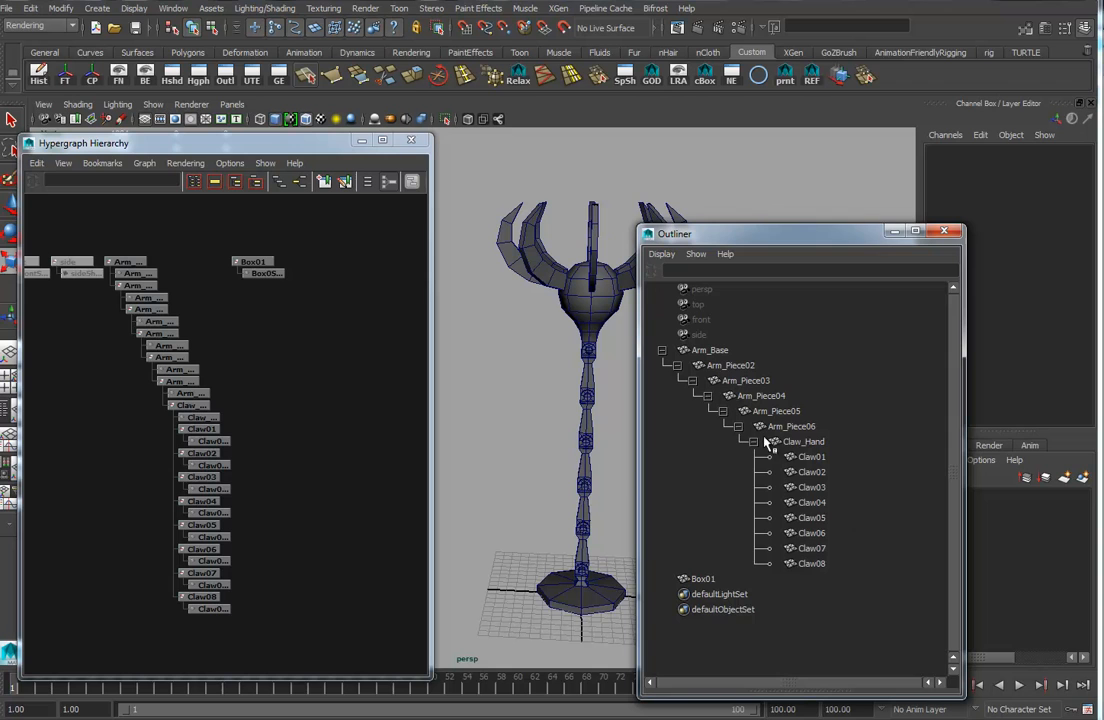
left_click(944, 232)
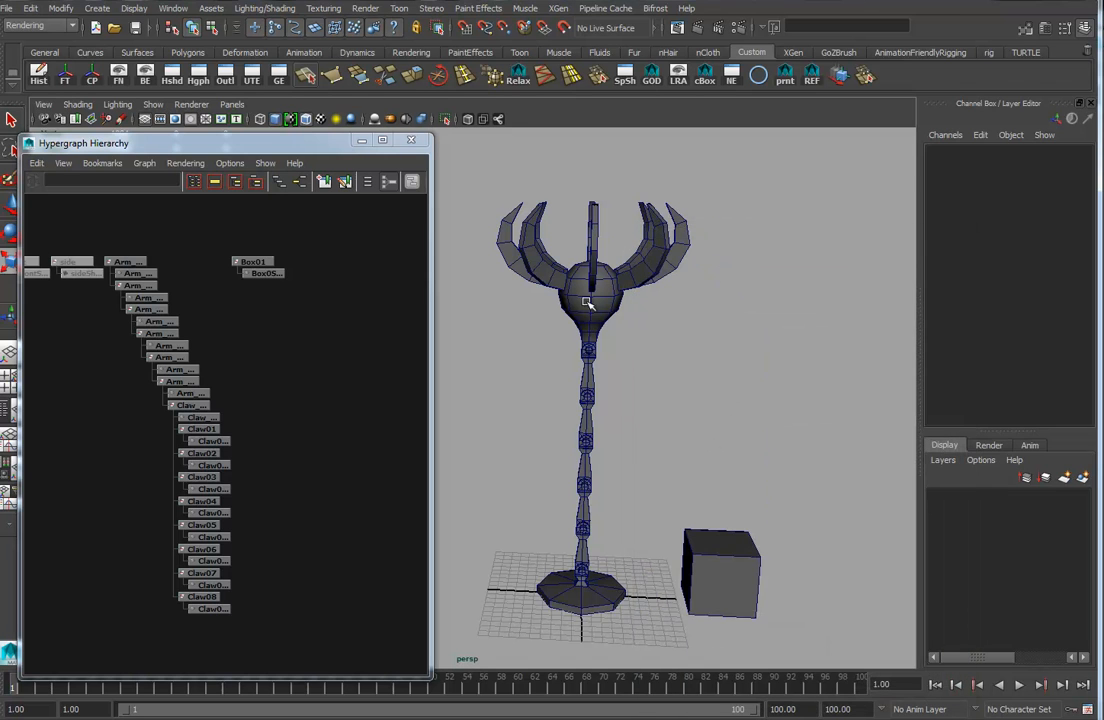
Select the eight claws and test a rotation with the Rotate tool, undoing the last rotation.
left_click_drag(437, 187, 749, 259)
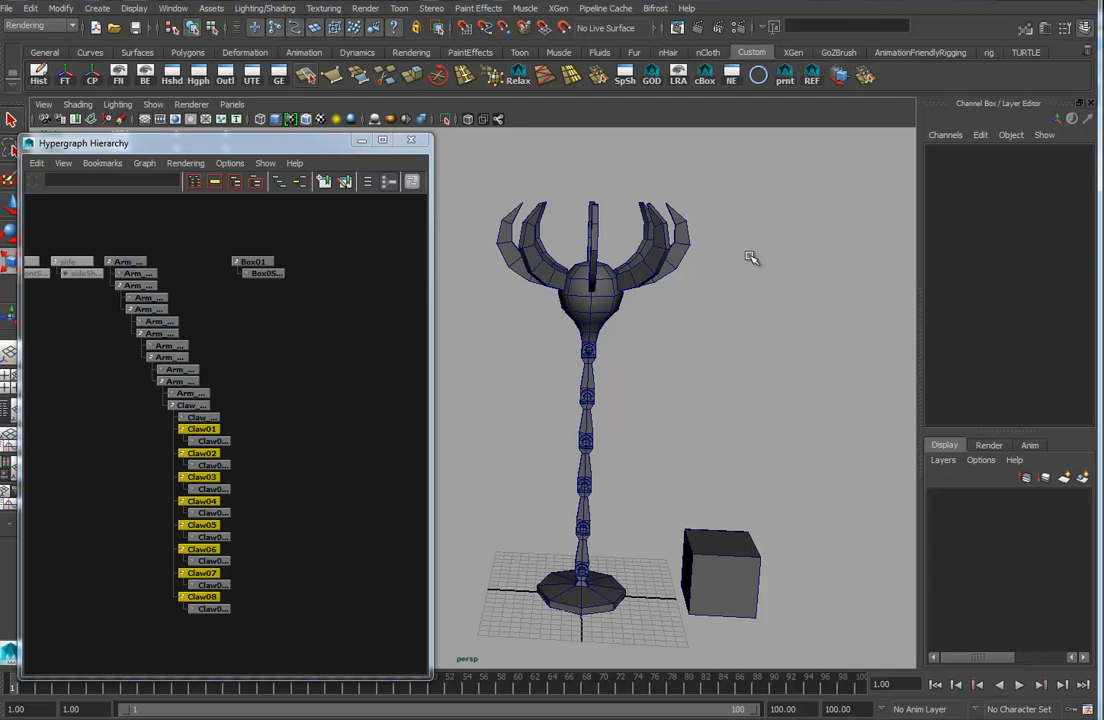
key("e")
left_click_drag(670, 357, 640, 345, "alt")
mouse_move(543, 264)
left_mouse_down()
mouse_move(531, 301)
mouse_move(544, 261)
left_mouse_up()
key("ctrl+z")
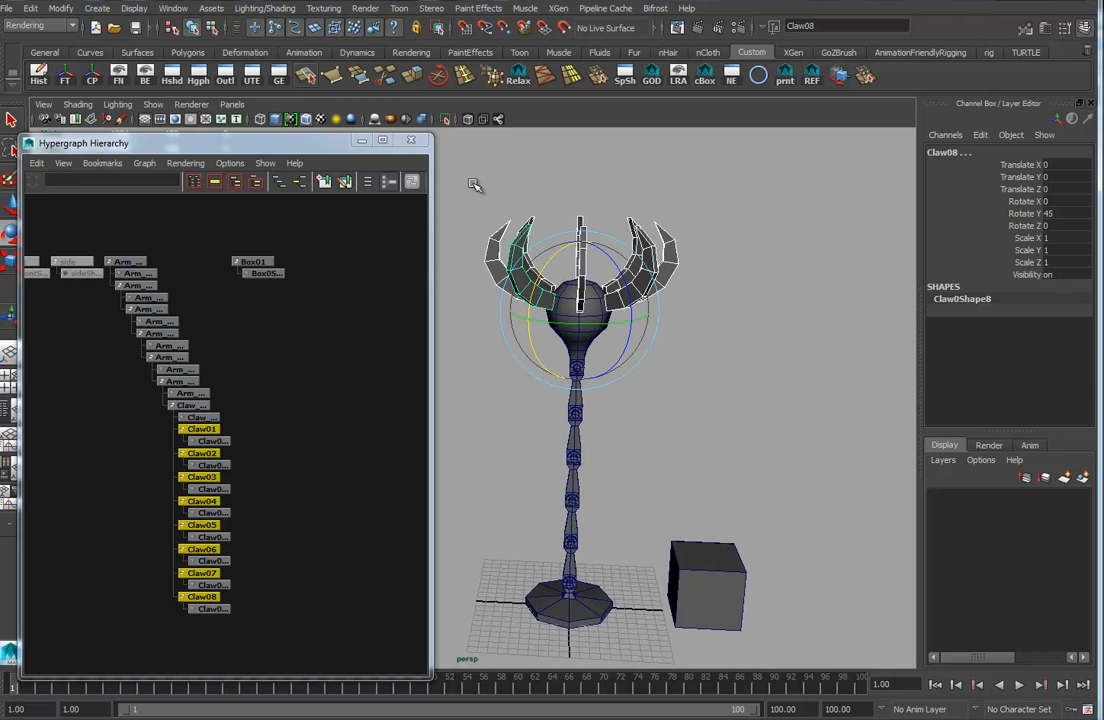
Close the Hypergraph, select the whole arm and all claws, and set a keyframe on them at frame 1.
left_click(410, 140)
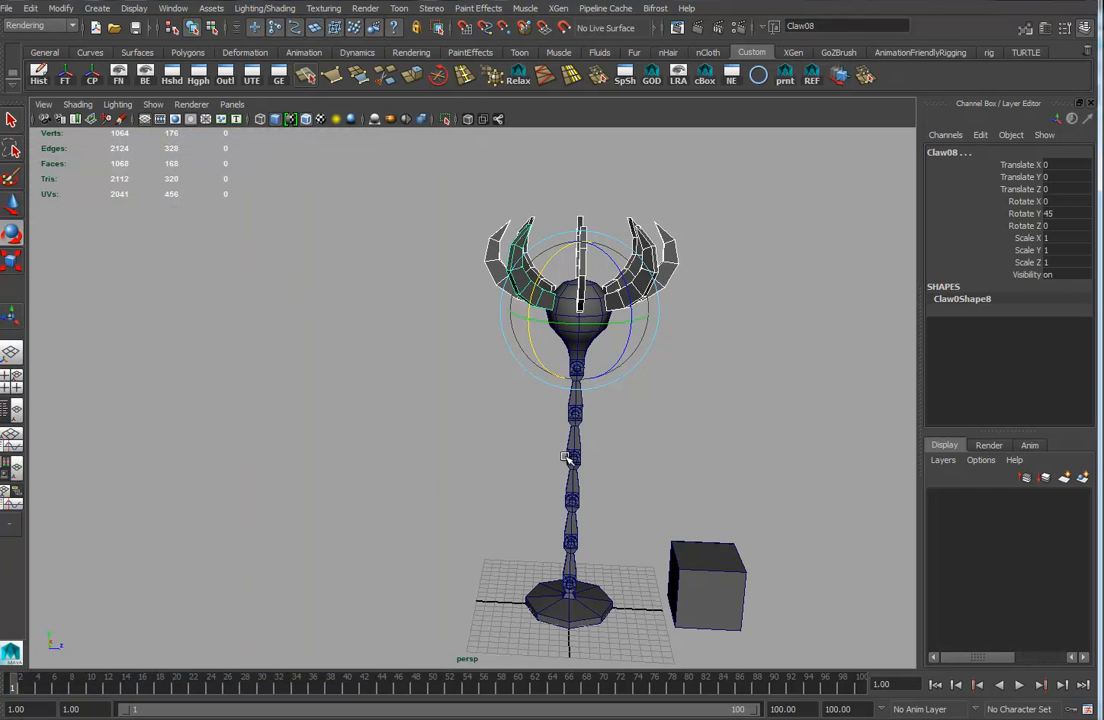
middle_click_drag(665, 540, 577, 518, "alt")
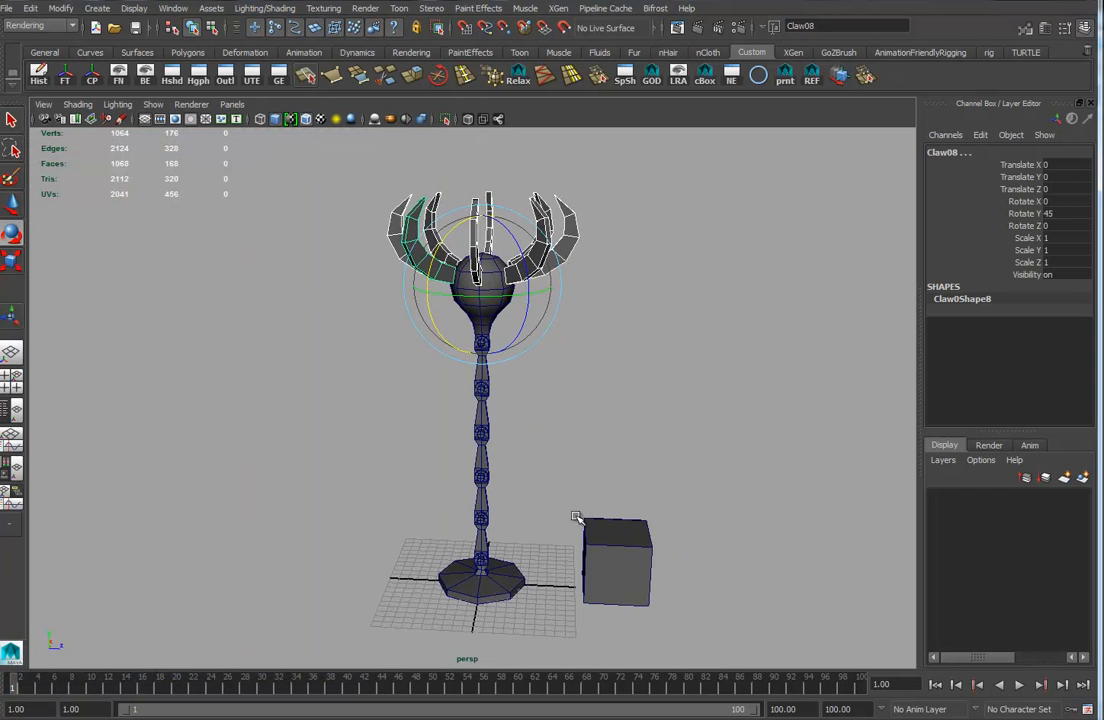
left_click_drag(545, 346, 557, 330, "alt")
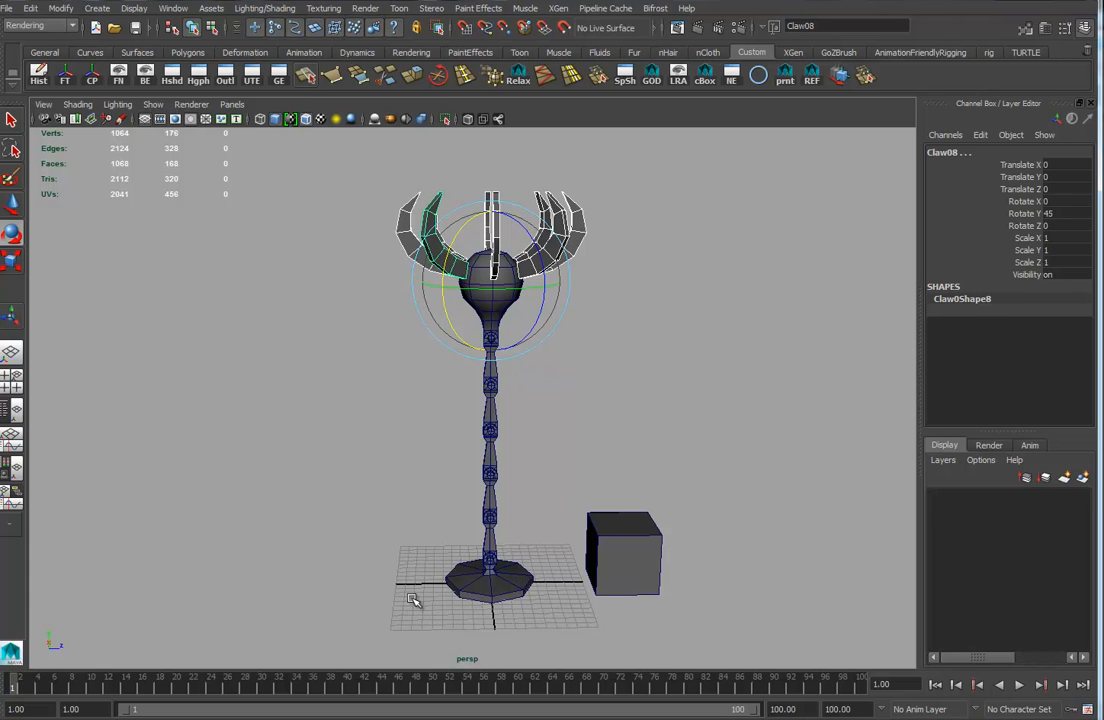
left_click_drag(400, 600, 478, 180)
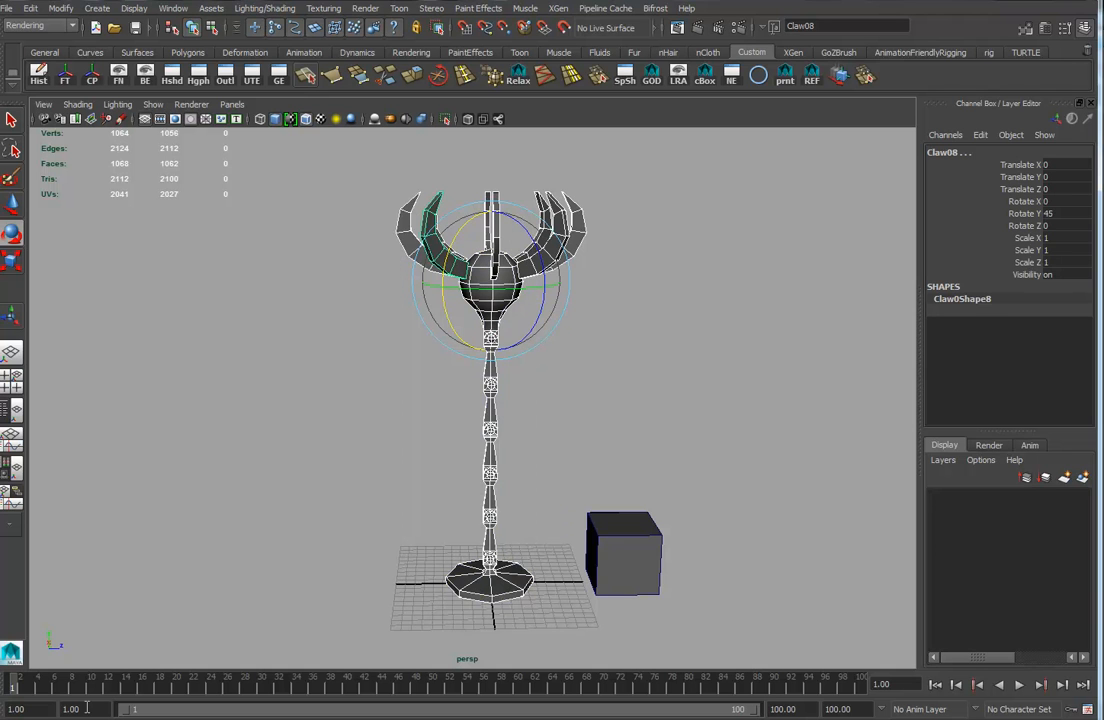
left_click_drag(637, 458, 618, 446, "alt")
middle_click_drag(618, 446, 614, 452, "alt")
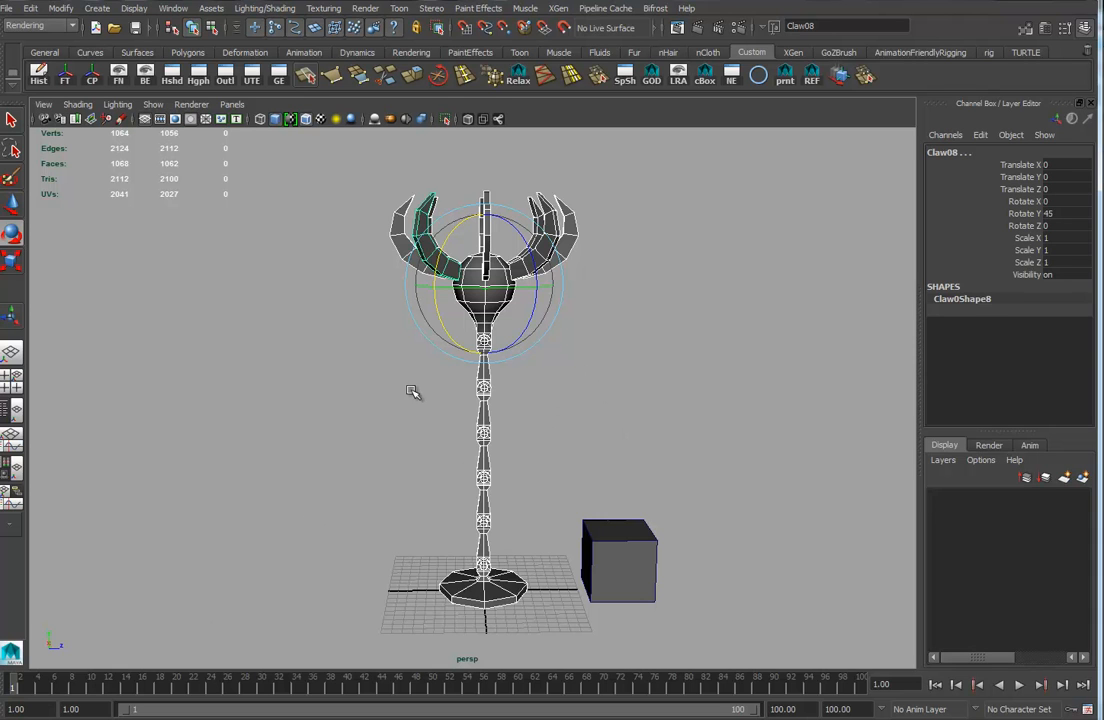
key("s")
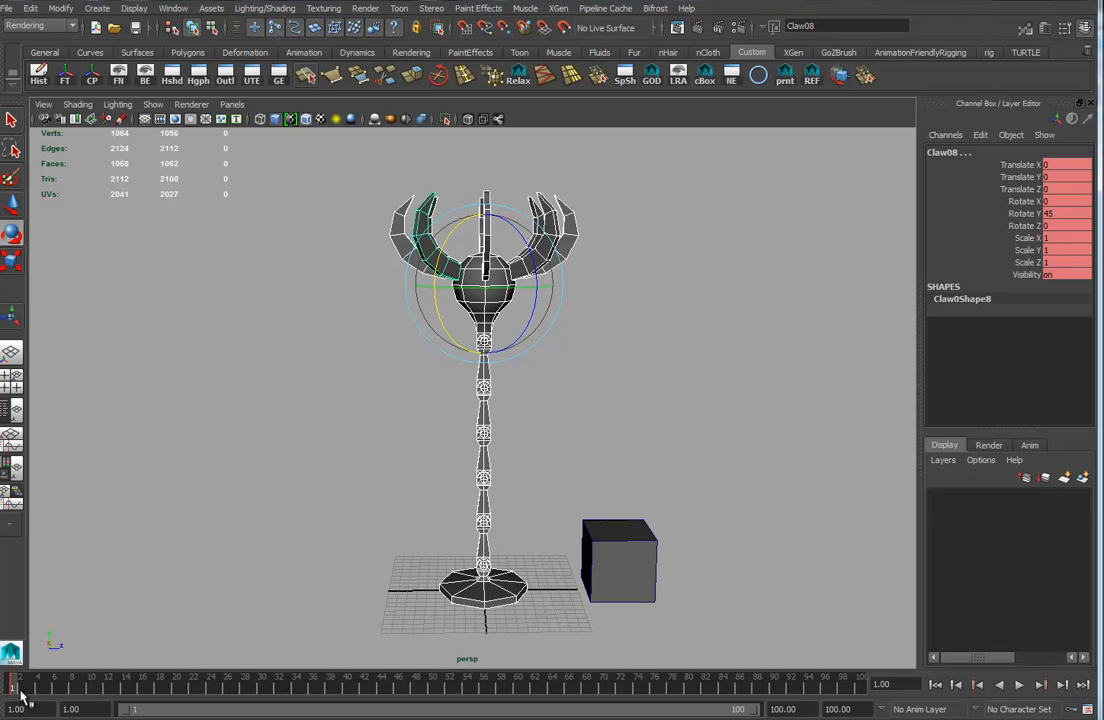
Go to frame 30 and rotate the arm pieces and claw hand to bend the arm down toward the box.
key("alt+v")
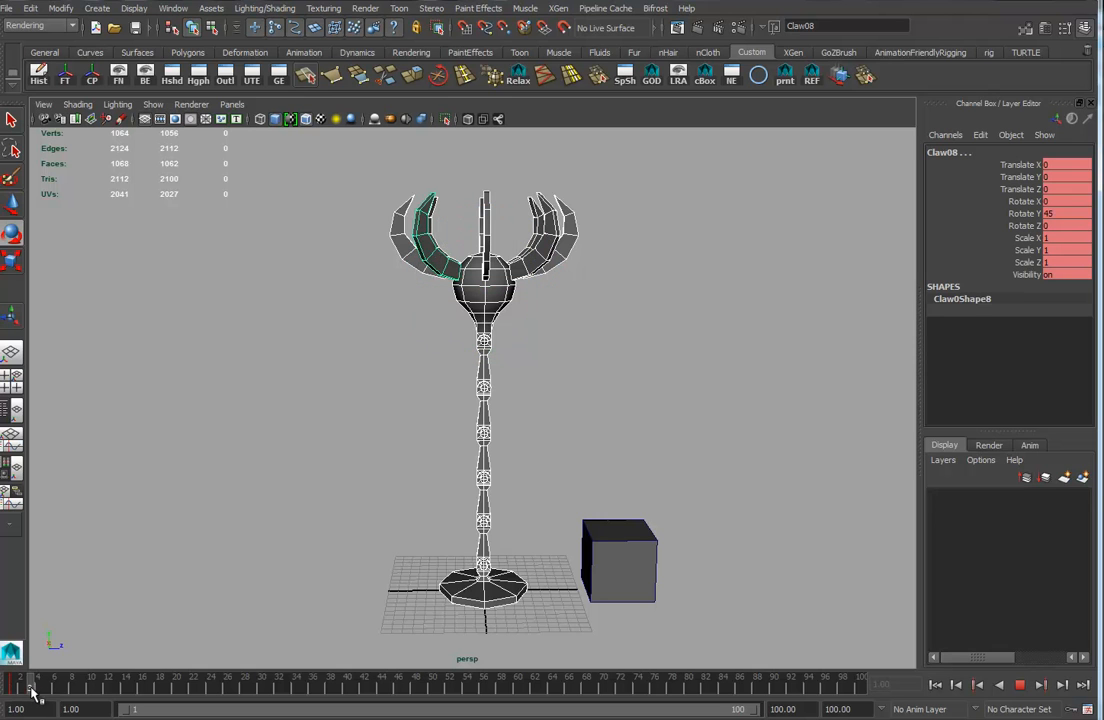
left_click(177, 688)
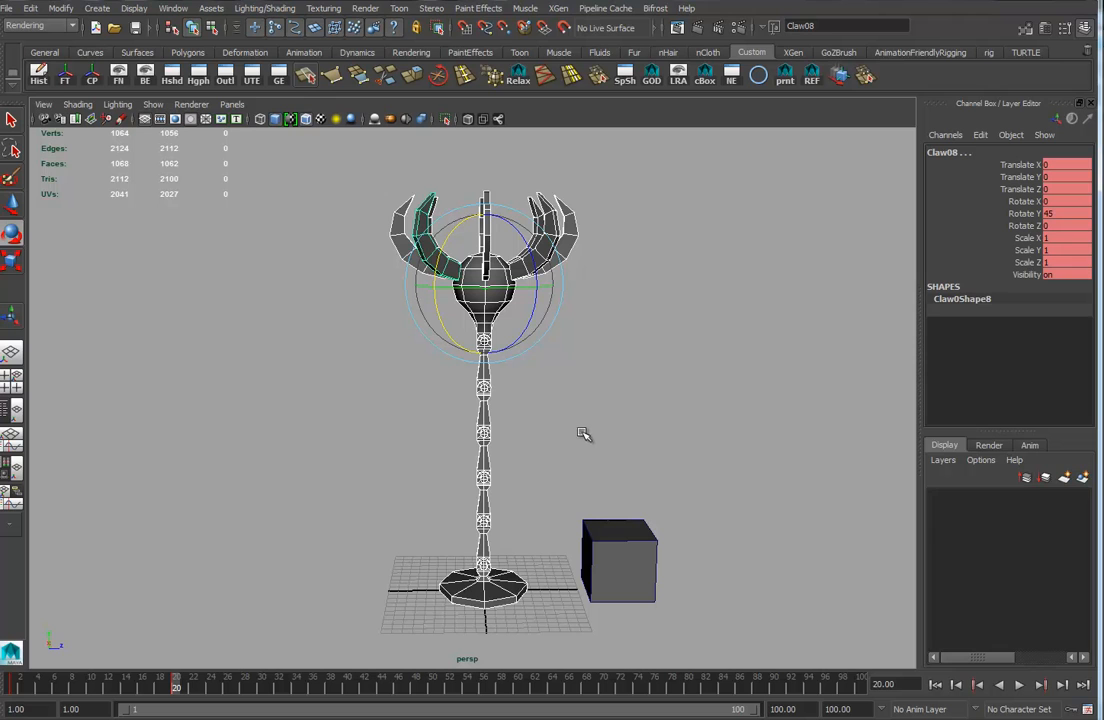
key("alt+v")
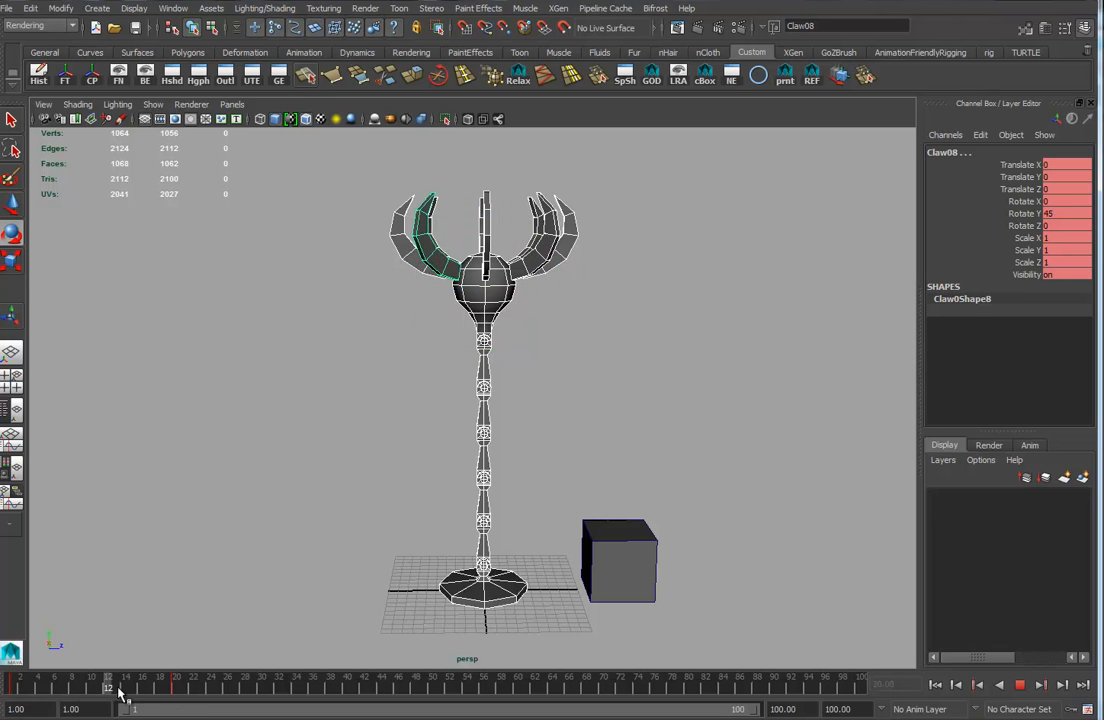
left_click(176, 689)
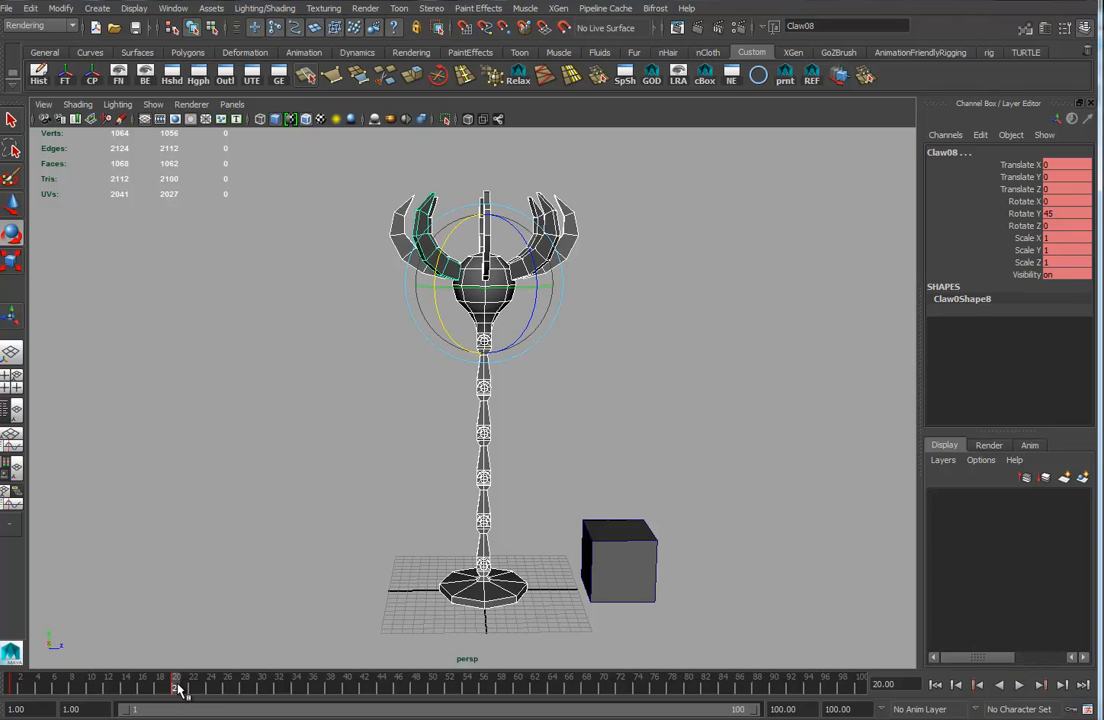
left_click_drag(176, 689, 267, 692)
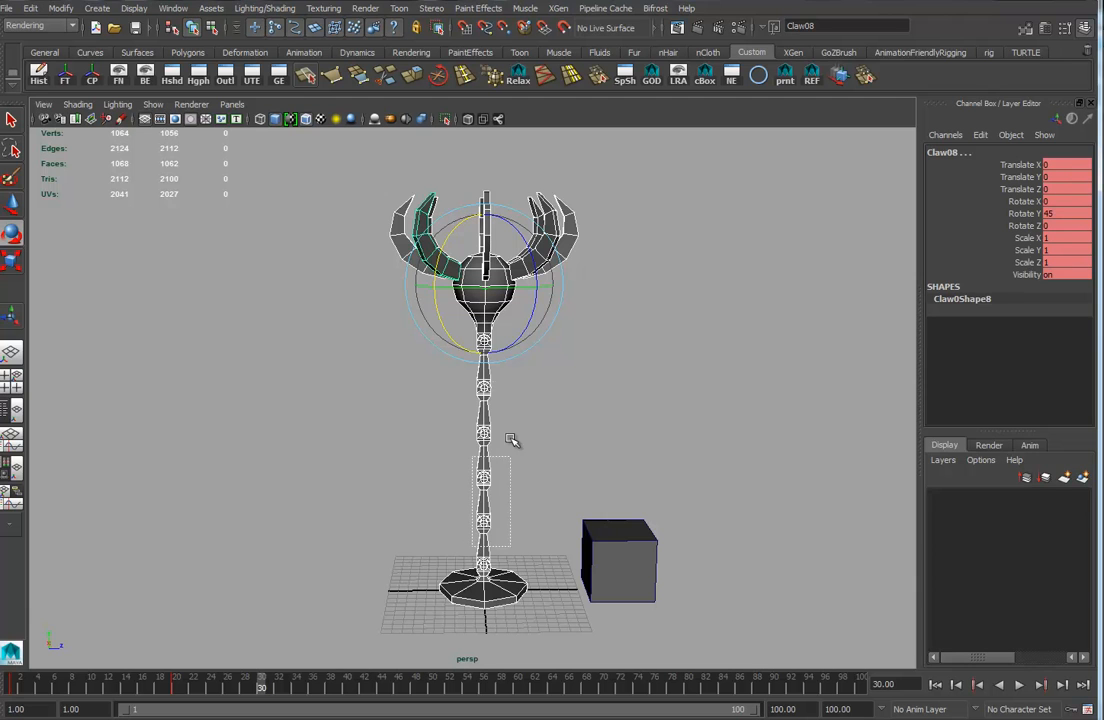
left_click(505, 300)
left_click_drag(525, 288, 557, 315)
left_click(498, 547)
left_click_drag(505, 501, 416, 524)
left_click(582, 468)
left_click_drag(571, 381, 610, 393)
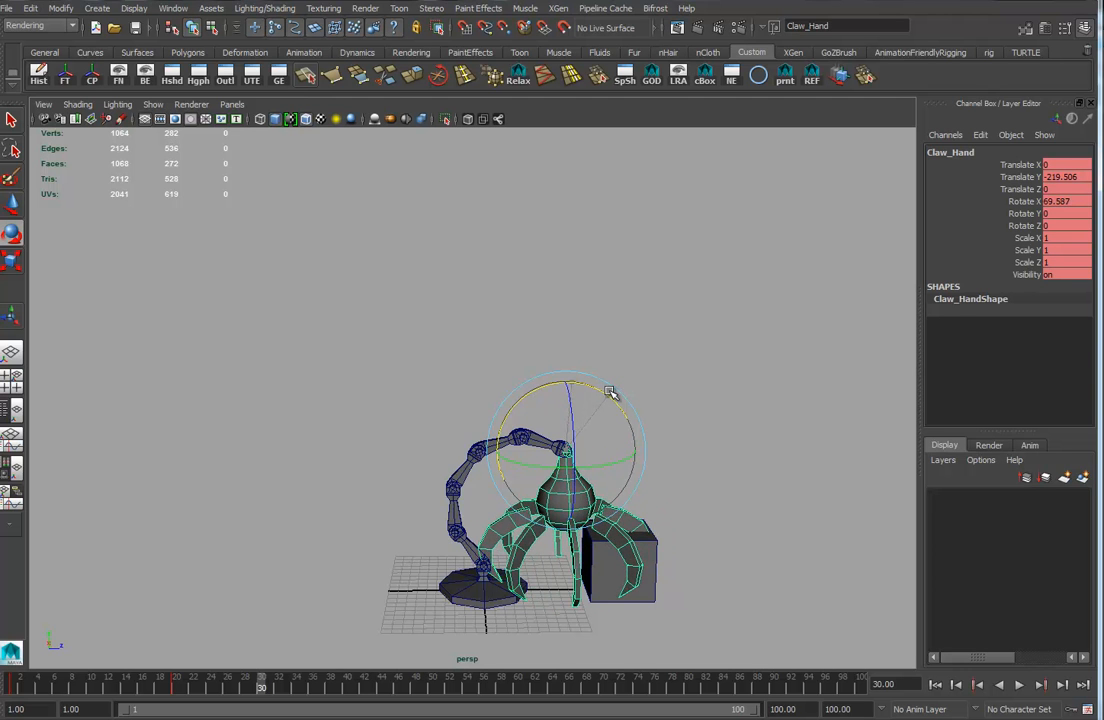
left_click_drag(600, 521, 520, 527, "alt")
left_click_drag(610, 519, 490, 617, "alt")
Select the eight claws and rotate them open to about -41° on X at frame 30.
left_click(421, 613, "shift")
left_click(339, 605, "shift")
left_click(295, 567, "shift")
left_click_drag(297, 564, 625, 497, "alt")
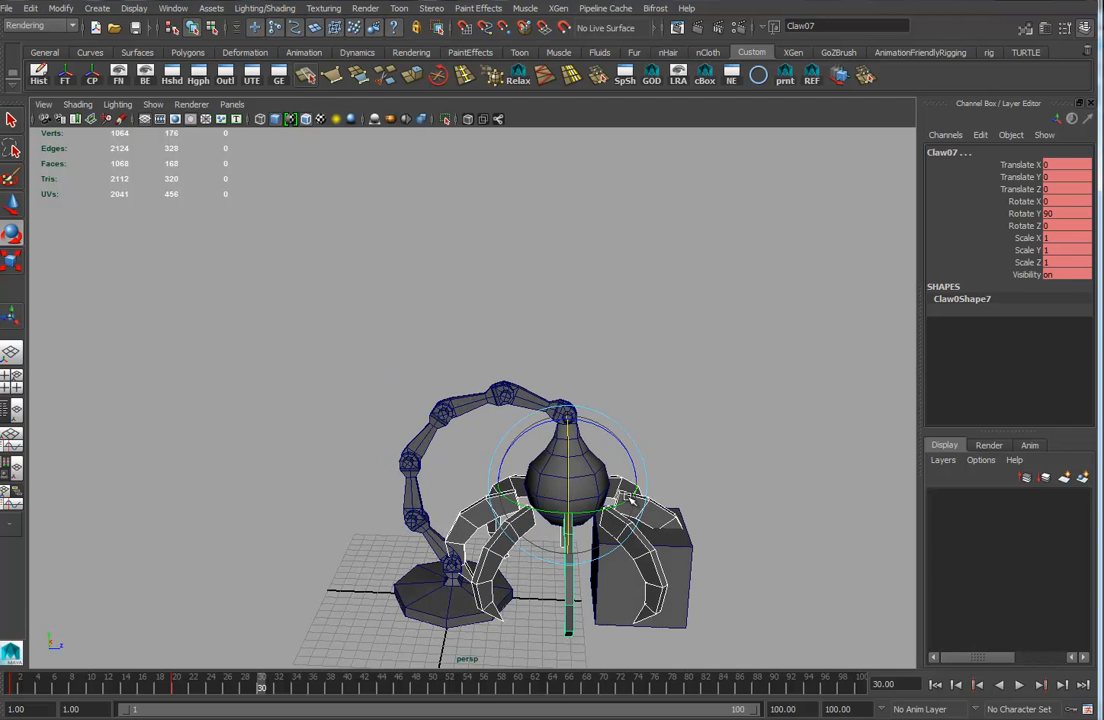
left_click_drag(600, 446, 569, 450)
left_click_drag(573, 428, 506, 480)
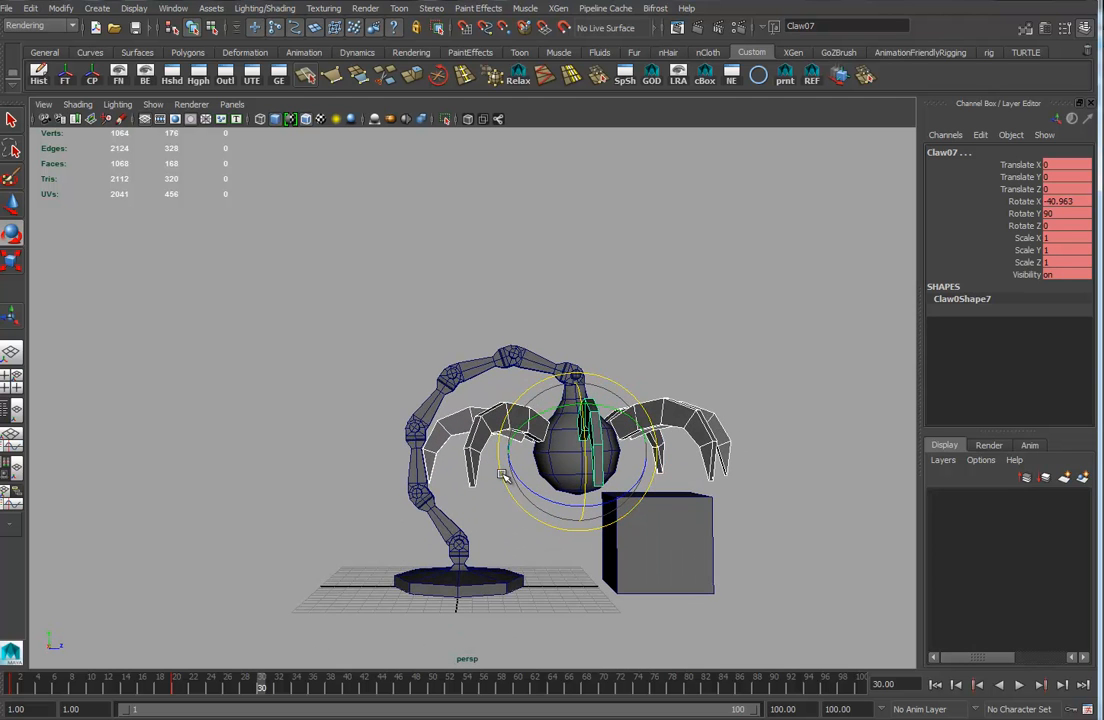
left_click_drag(357, 284, 600, 686)
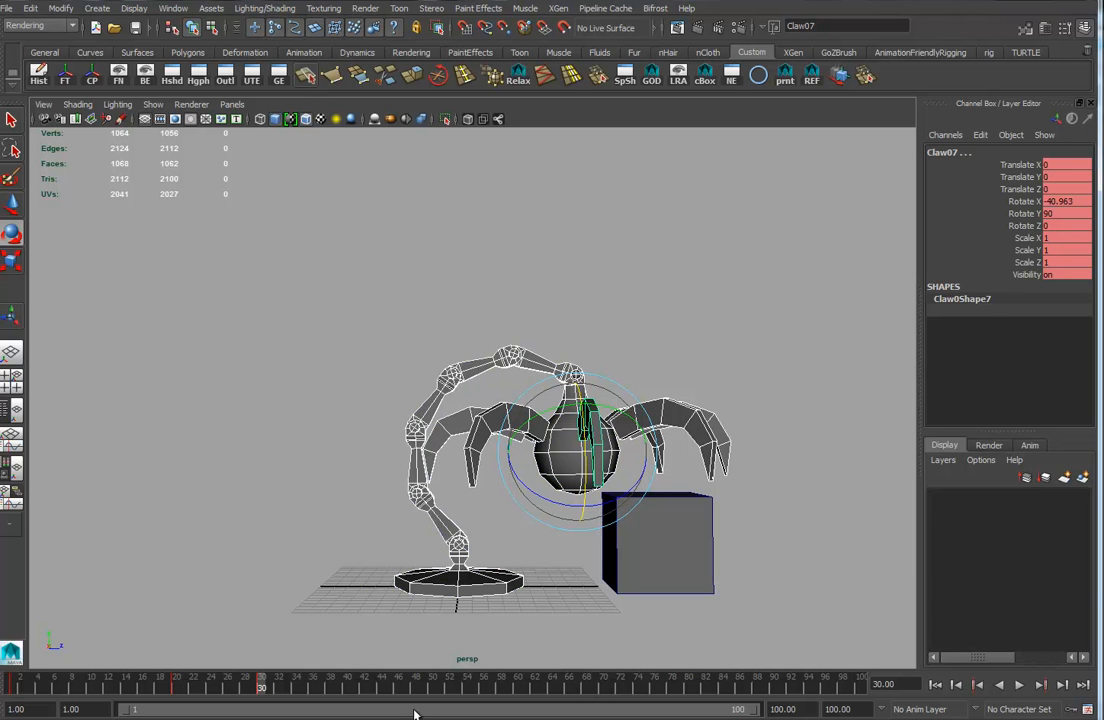
mouse_move(260, 688)
left_mouse_down()
mouse_move(177, 684)
mouse_move(263, 685)
left_mouse_up()
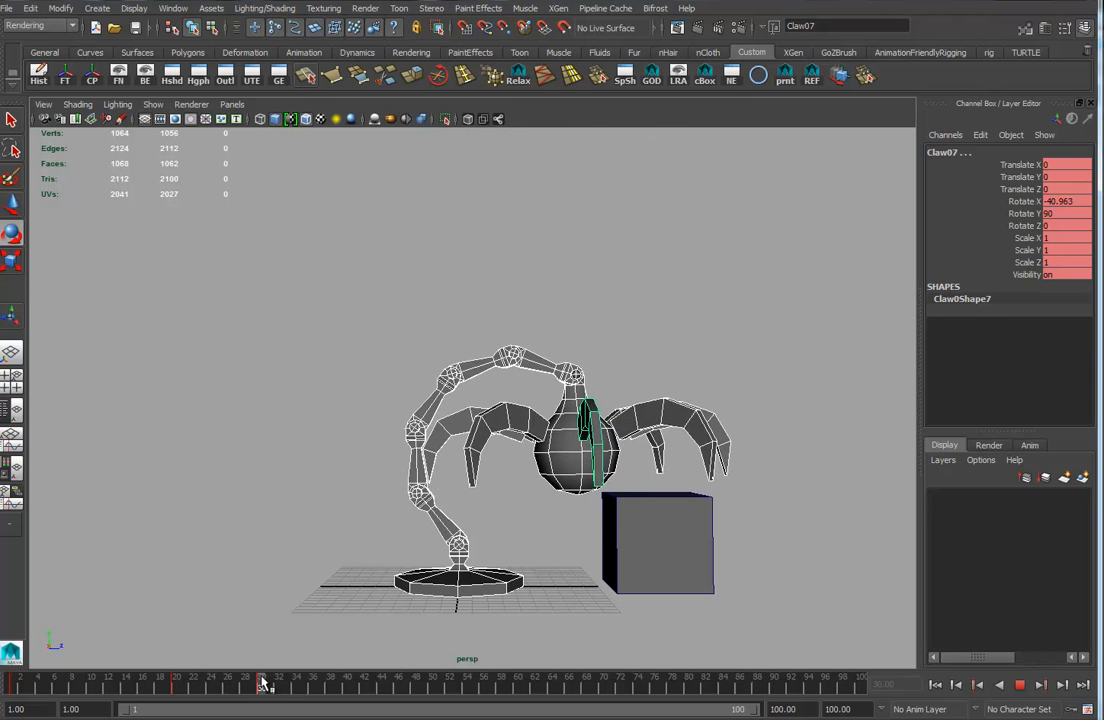
Move the box under the claw hand, scale it to about 0.945, and freeze its transformations.
left_click(719, 573)
left_click_drag(743, 582, 563, 585, "alt")
left_click(706, 577)
key("w")
key("v")
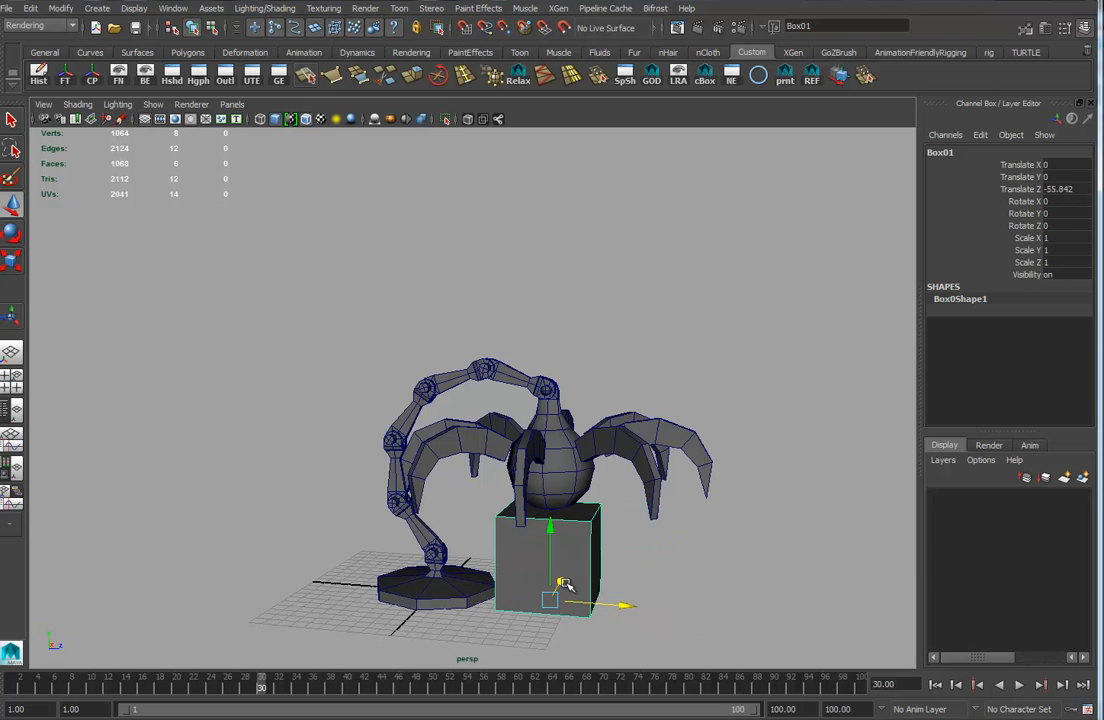
key("r")
left_click_drag(552, 602, 546, 602)
left_click_drag(622, 590, 673, 585, "alt")
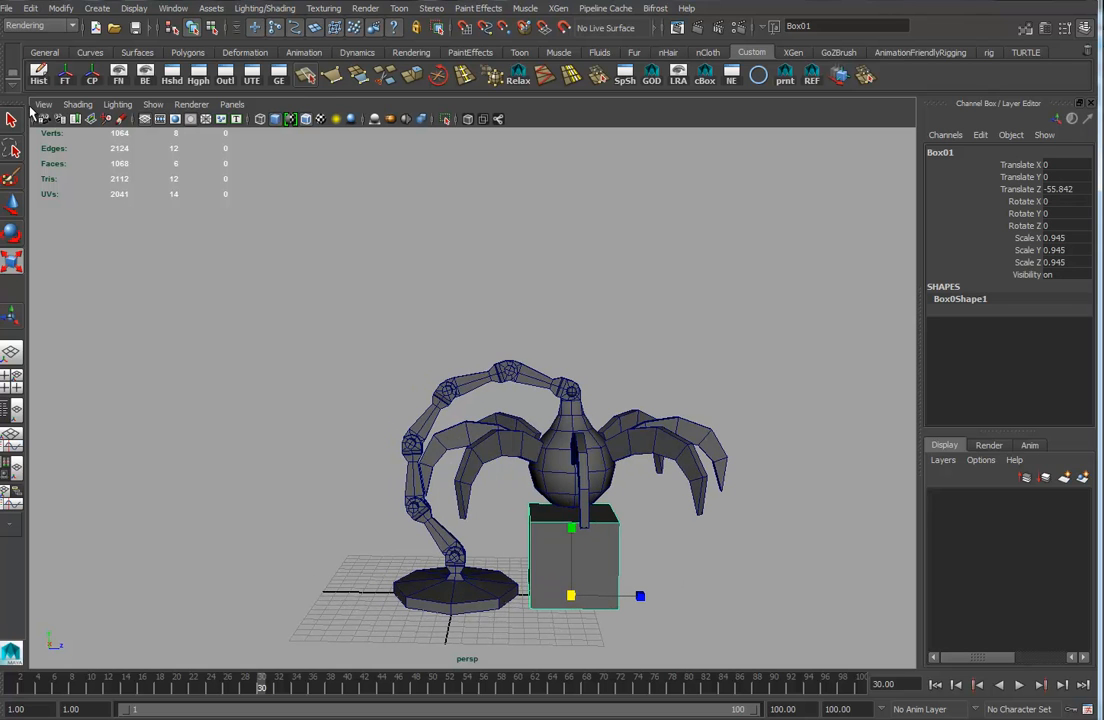
left_click(64, 72)
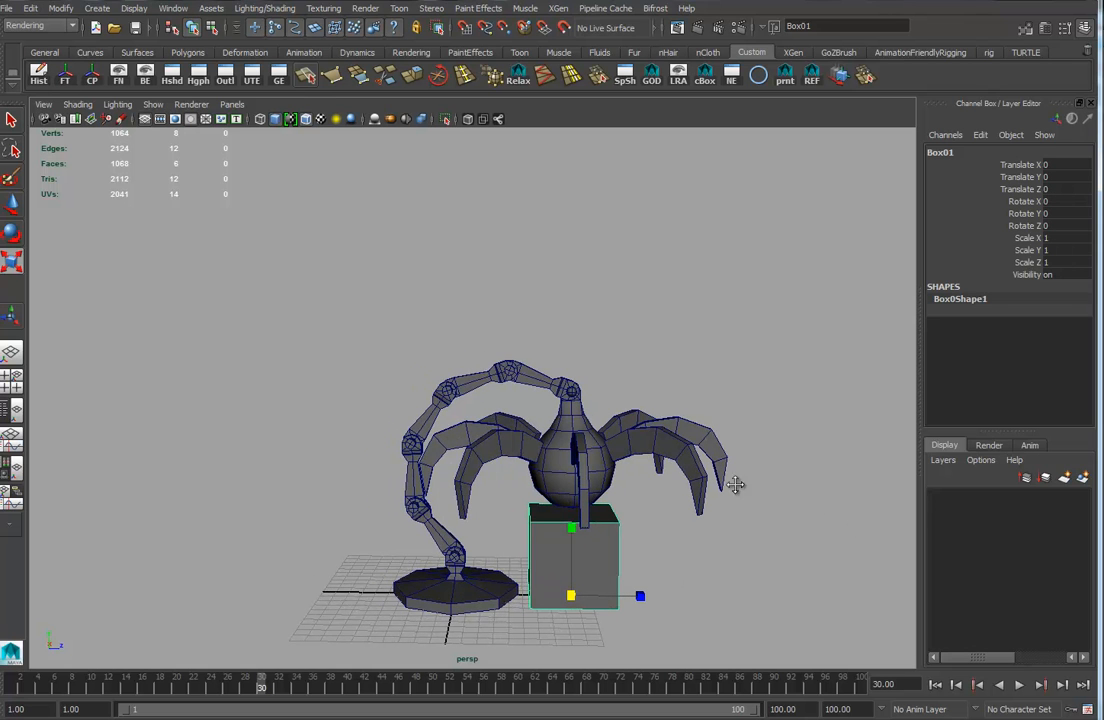
Go to frame 35 and rotate the claws closed around the box to about 21.6° on X.
middle_click_drag(723, 435, 686, 422, "alt")
mouse_move(431, 557)
left_mouse_down("alt")
mouse_move(470, 540)
mouse_move(448, 539)
mouse_move(503, 572)
mouse_move(432, 532)
left_mouse_up("alt")
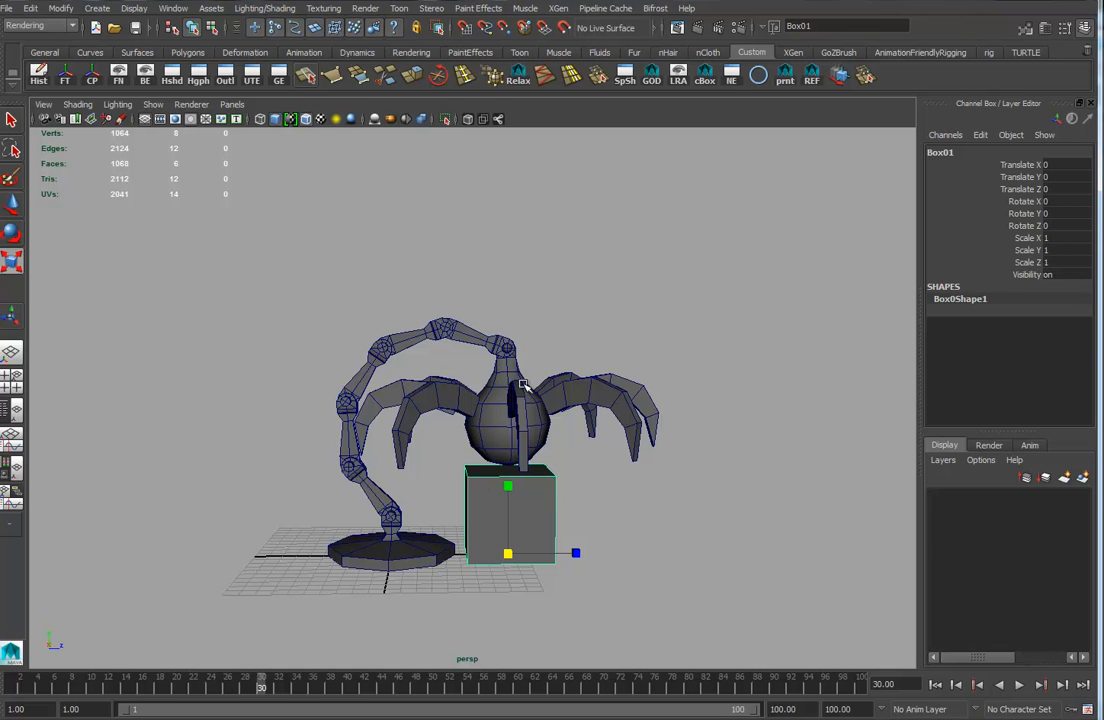
left_click(459, 418)
left_click_drag(471, 387, 586, 404)
left_click(498, 413, "ctrl")
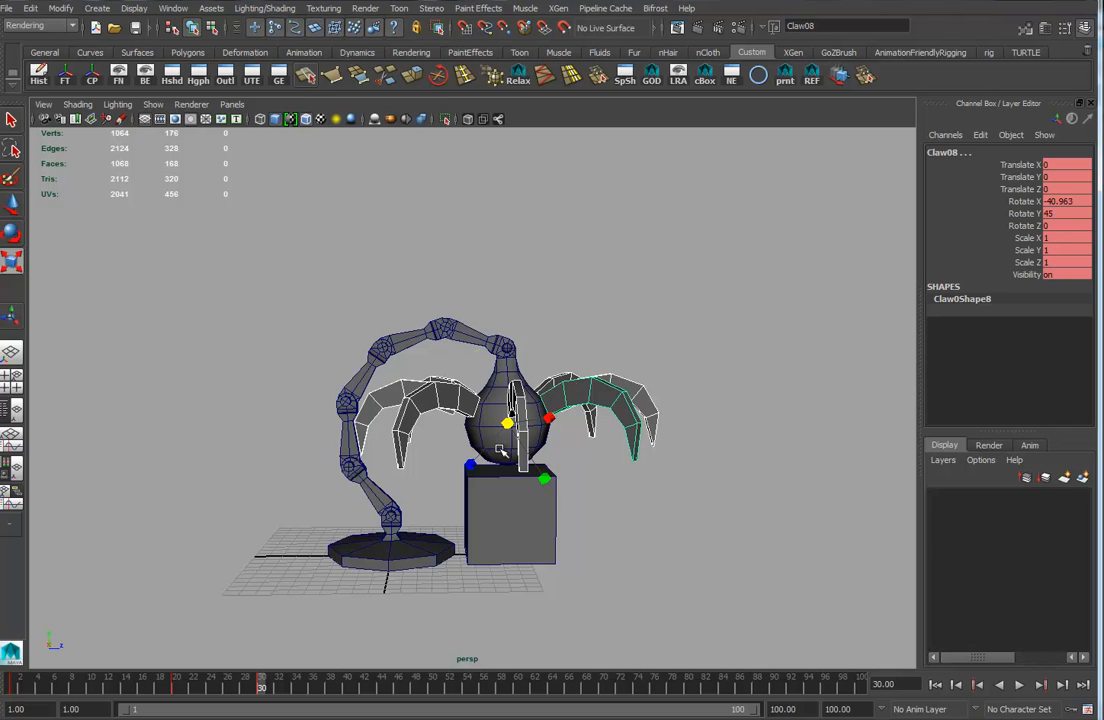
key("e")
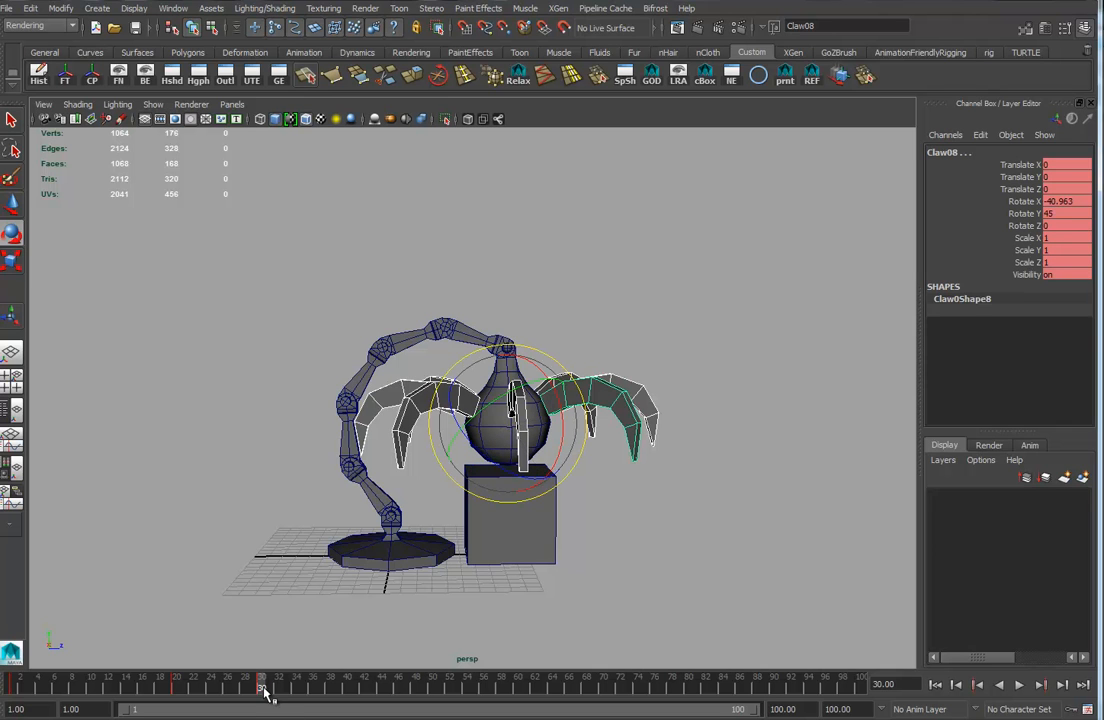
left_click_drag(265, 688, 306, 690)
left_click_drag(465, 318, 520, 568)
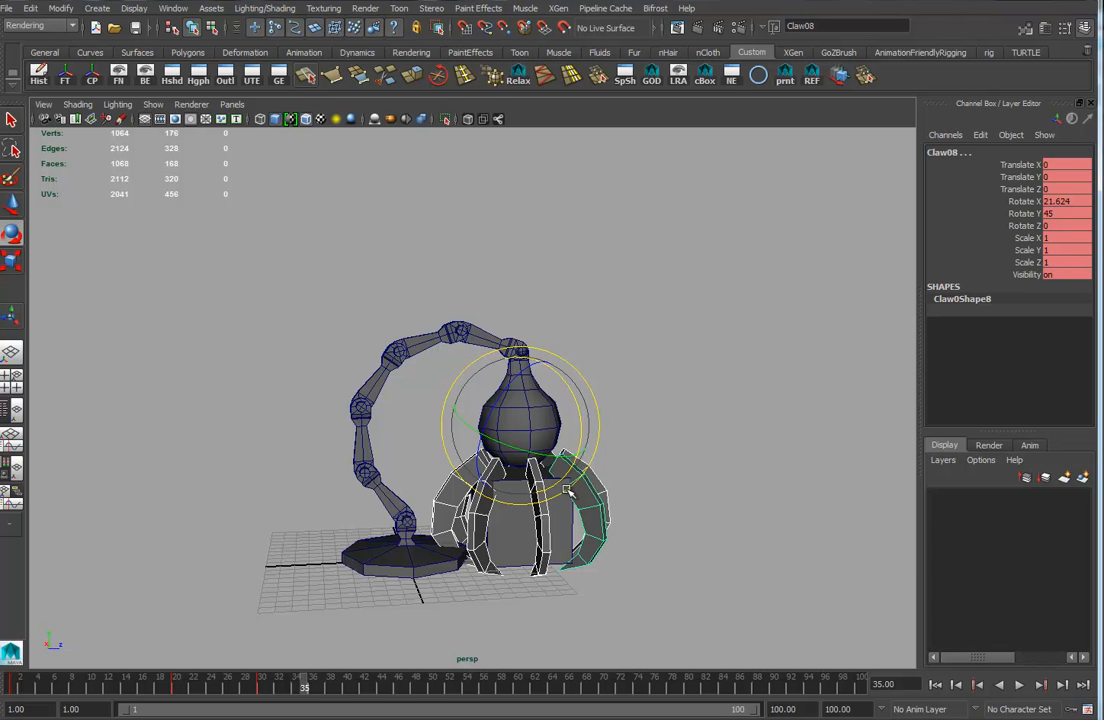
Go to frame 45 and rotate the arm pieces to lift the arm upward.
left_click_drag(357, 303, 458, 352)
left_click_drag(295, 328, 408, 606)
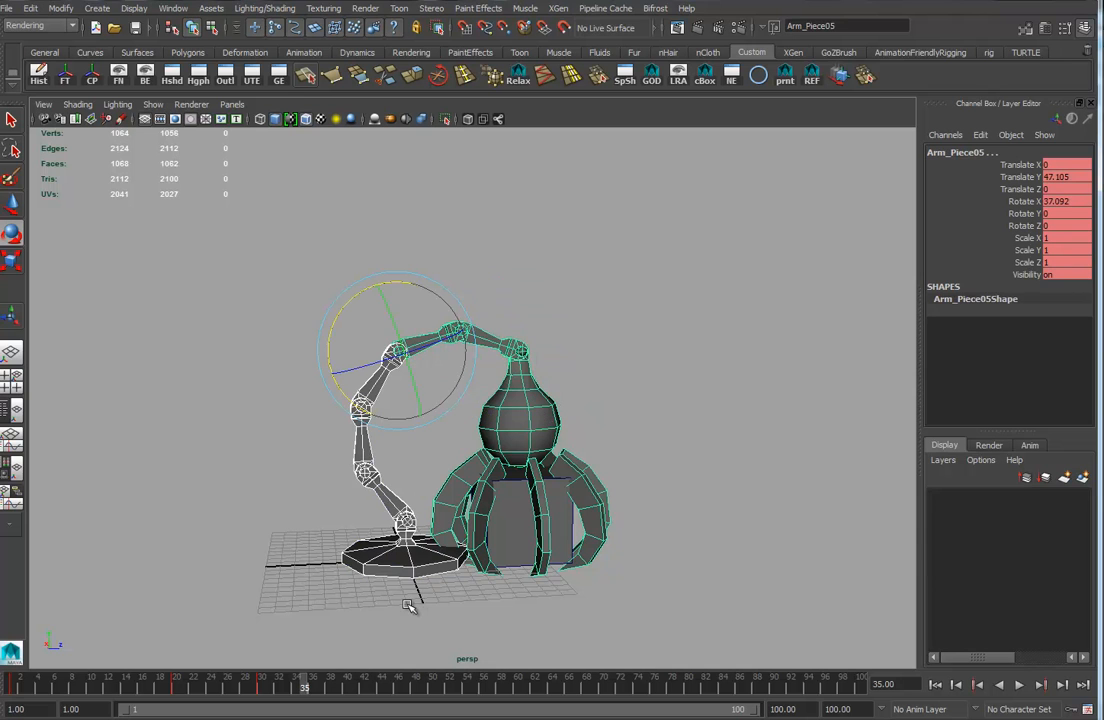
mouse_move(308, 692)
left_mouse_down()
mouse_move(243, 690)
mouse_move(326, 690)
mouse_move(177, 695)
mouse_move(407, 690)
mouse_move(390, 690)
left_mouse_up()
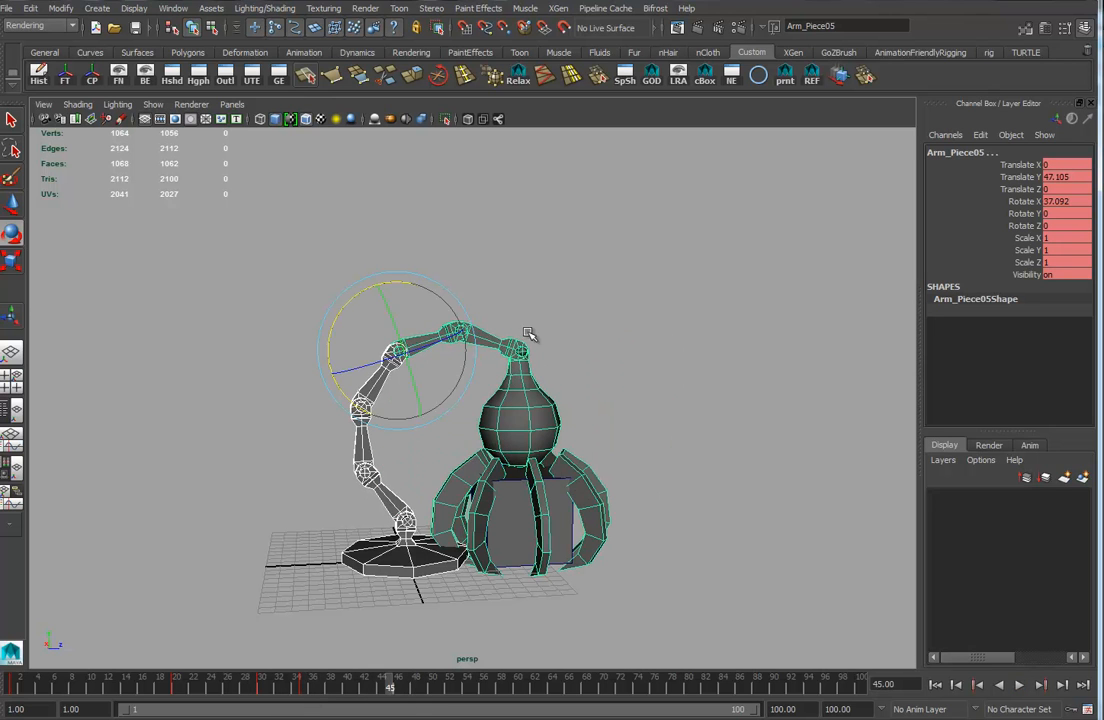
left_click_drag(356, 512, 393, 446)
left_click_drag(378, 301, 436, 357, "shift")
left_click_drag(504, 305, 485, 341, "shift")
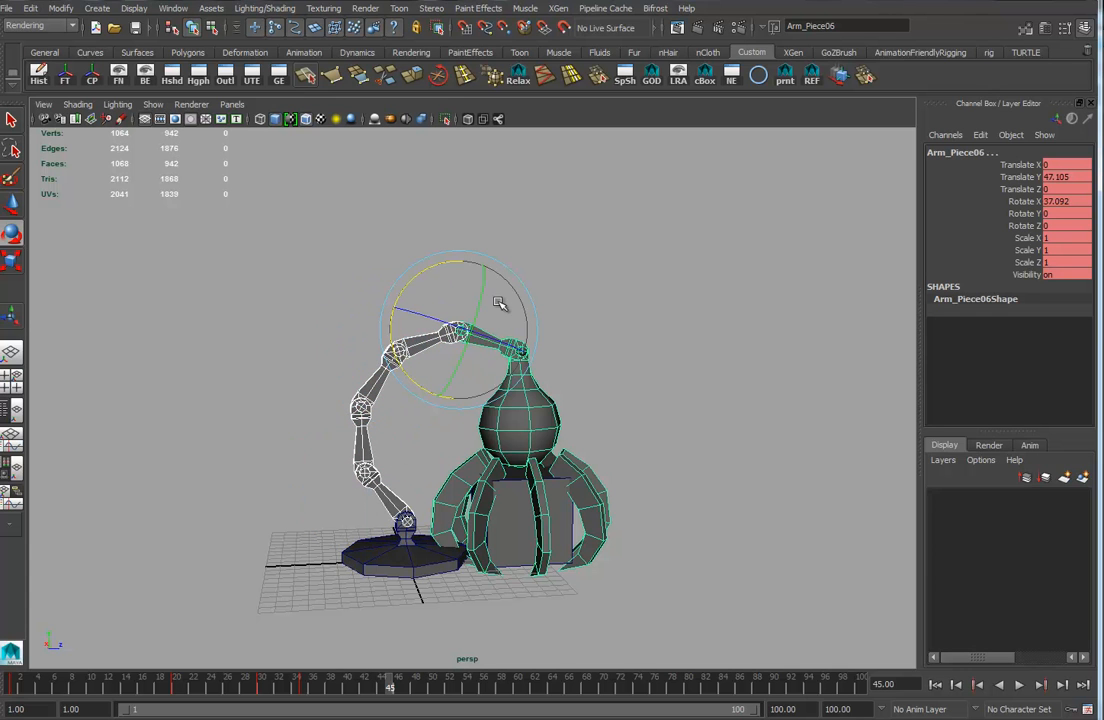
left_click_drag(436, 267, 413, 289)
Rotate the claw hand to about 123.5° on X at frame 45.
left_click(390, 510)
left_click_drag(392, 457, 508, 468)
left_click(540, 288)
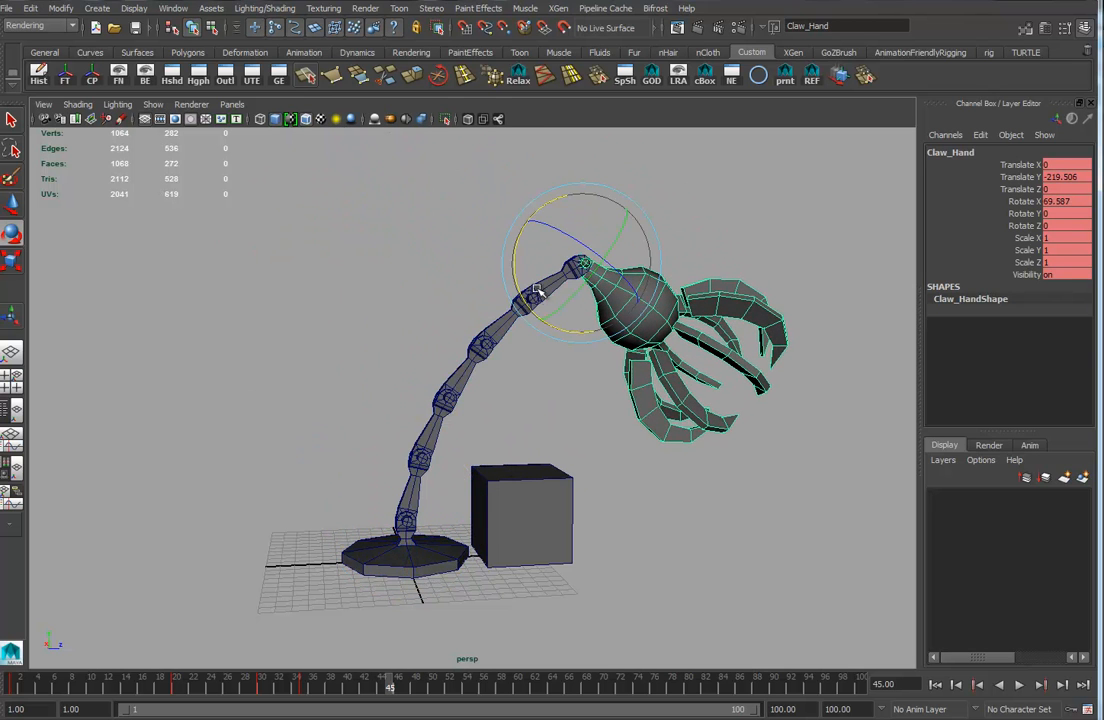
left_click_drag(524, 302, 517, 240)
left_click_drag(612, 388, 619, 442, "alt")
left_click_drag(628, 264, 626, 264)
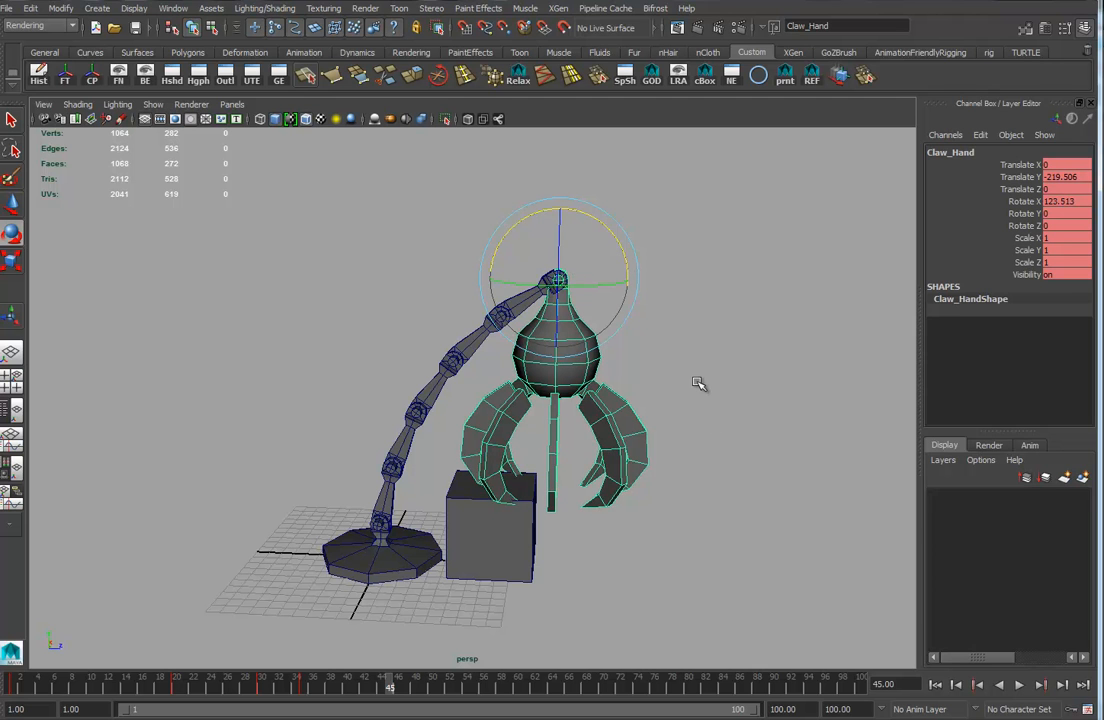
Scrub the timeline back to frame 35 to review the grab motion.
left_click_drag(387, 222, 710, 418)
left_click_drag(300, 296, 417, 595)
left_click_drag(352, 241, 759, 431)
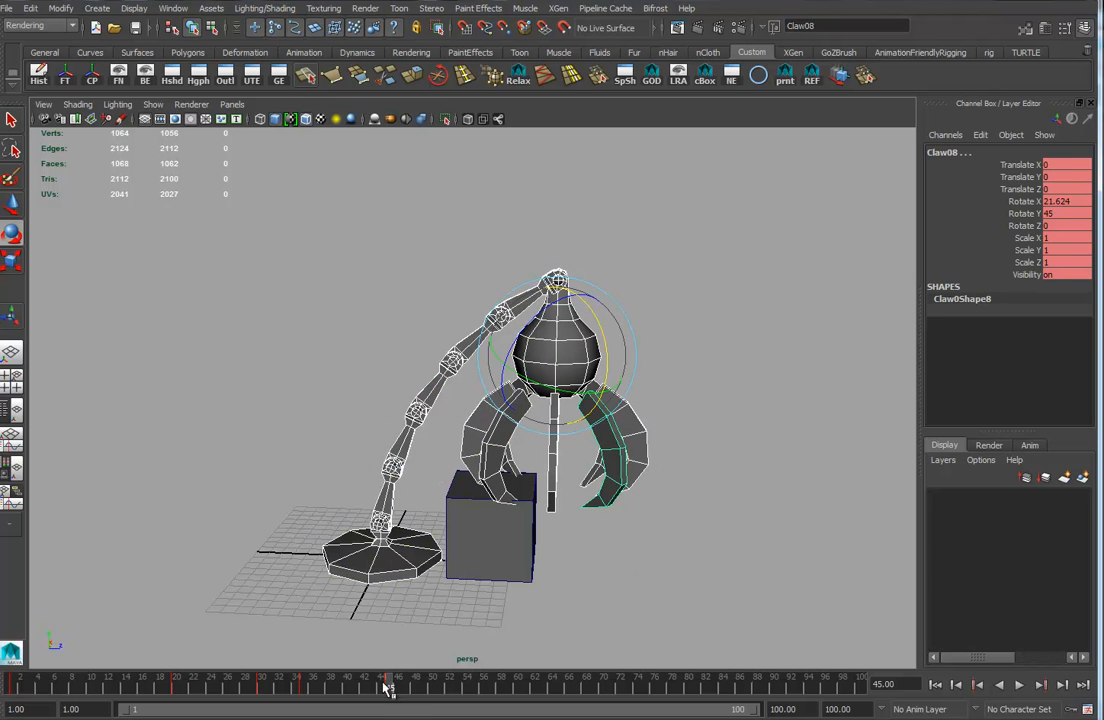
left_click_drag(388, 688, 302, 704)
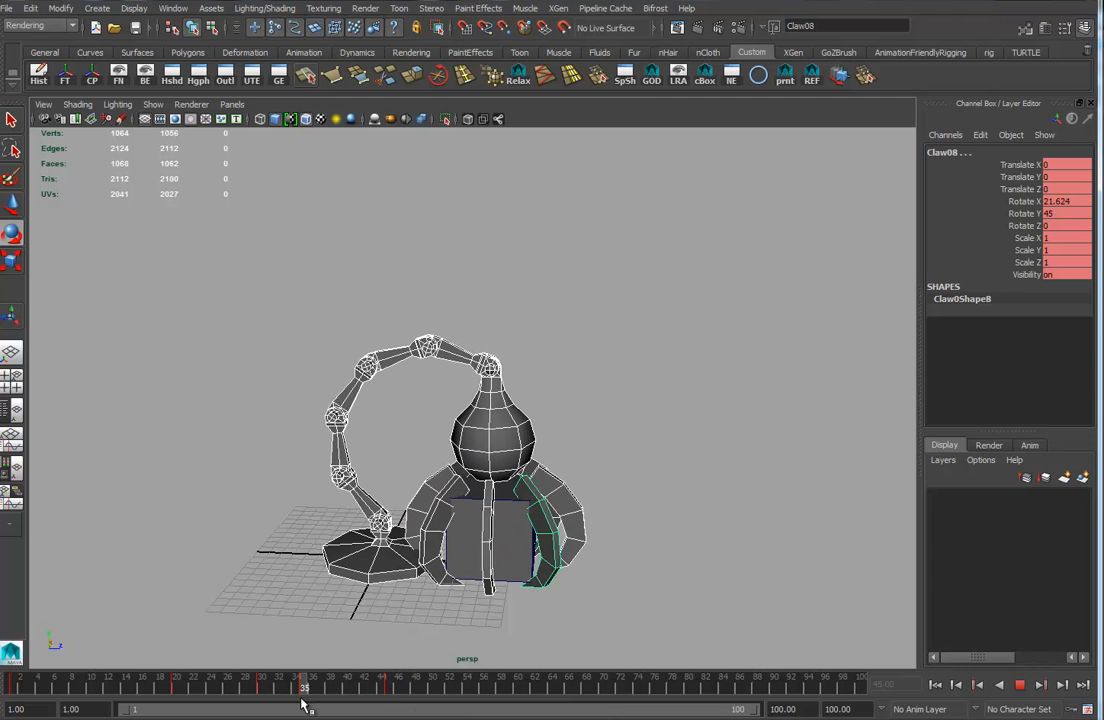
Select the box and duplicate it, then select the duplicate box.
left_click(486, 557)
left_click_drag(507, 617, 585, 595, "alt")
left_click(510, 560)
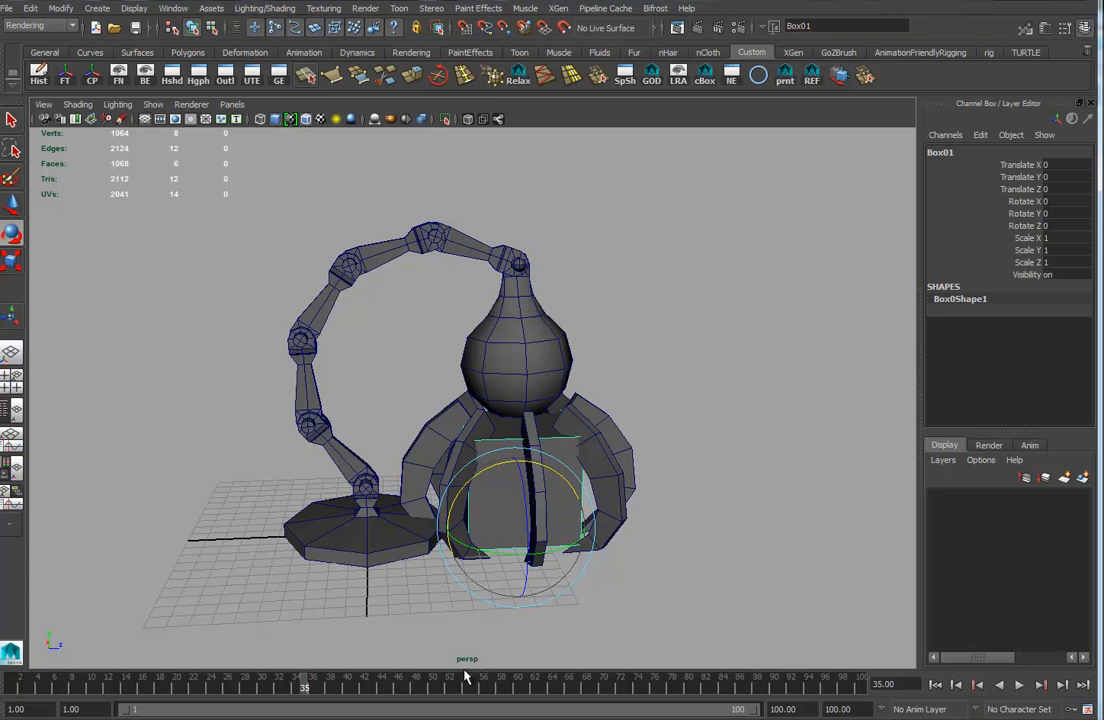
key("ctrl+d")
left_click(556, 338)
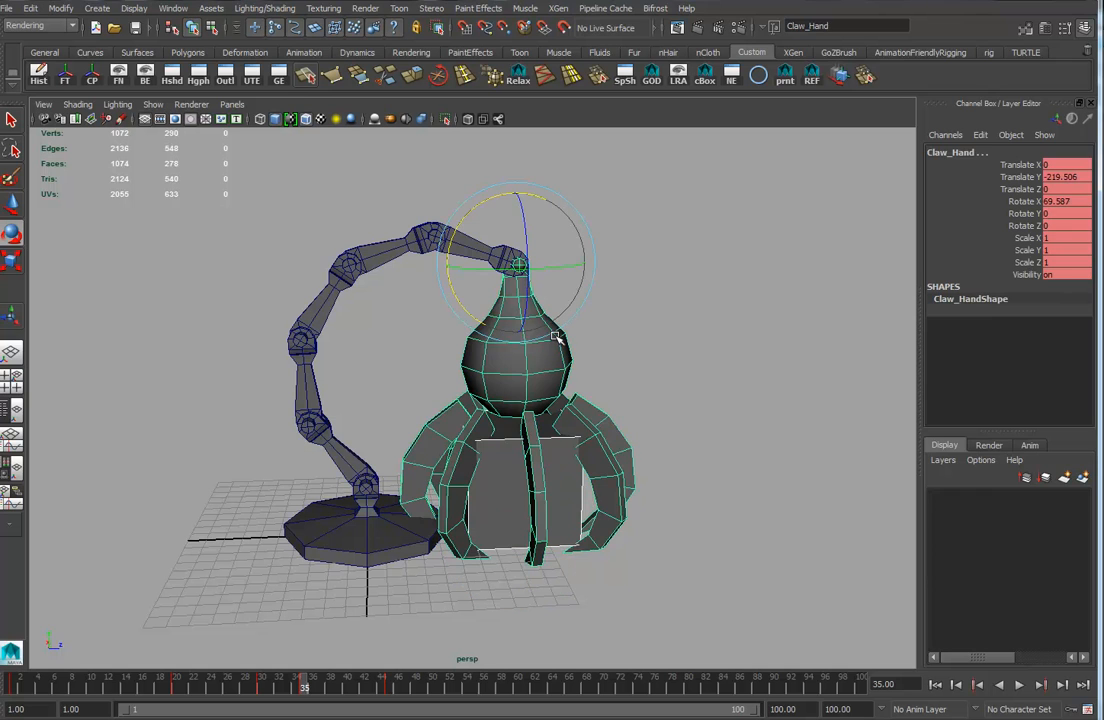
left_click(552, 493)
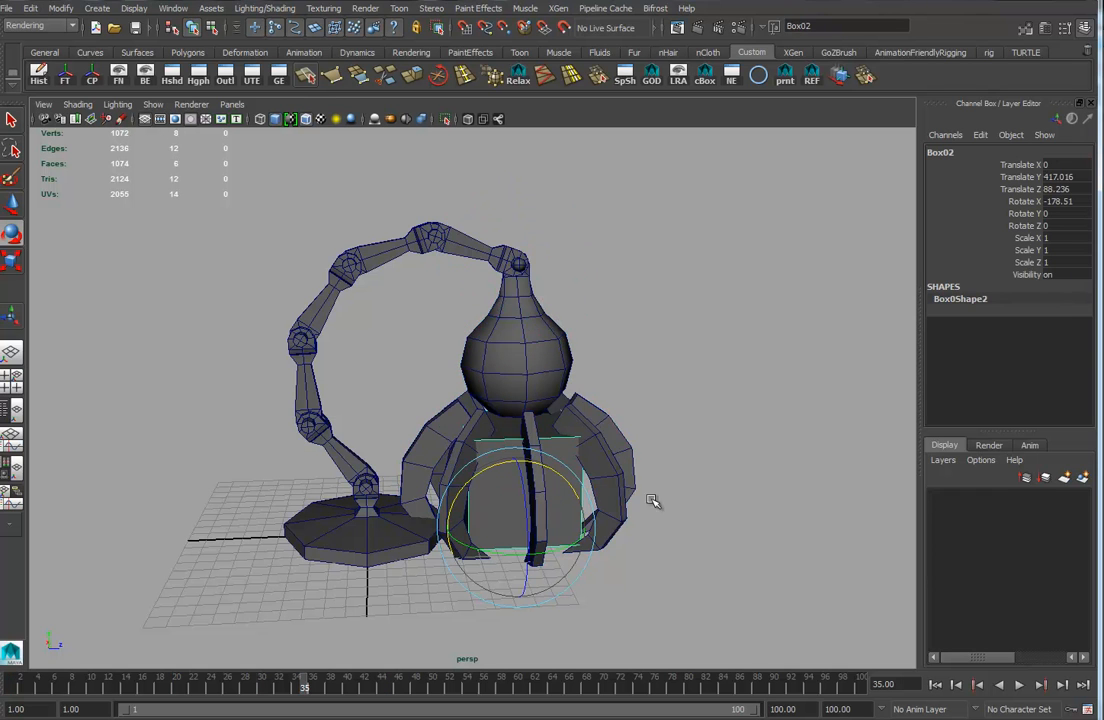
Key the duplicate box's visibility as on at frame 35.
scroll(613, 487, "down", 3)
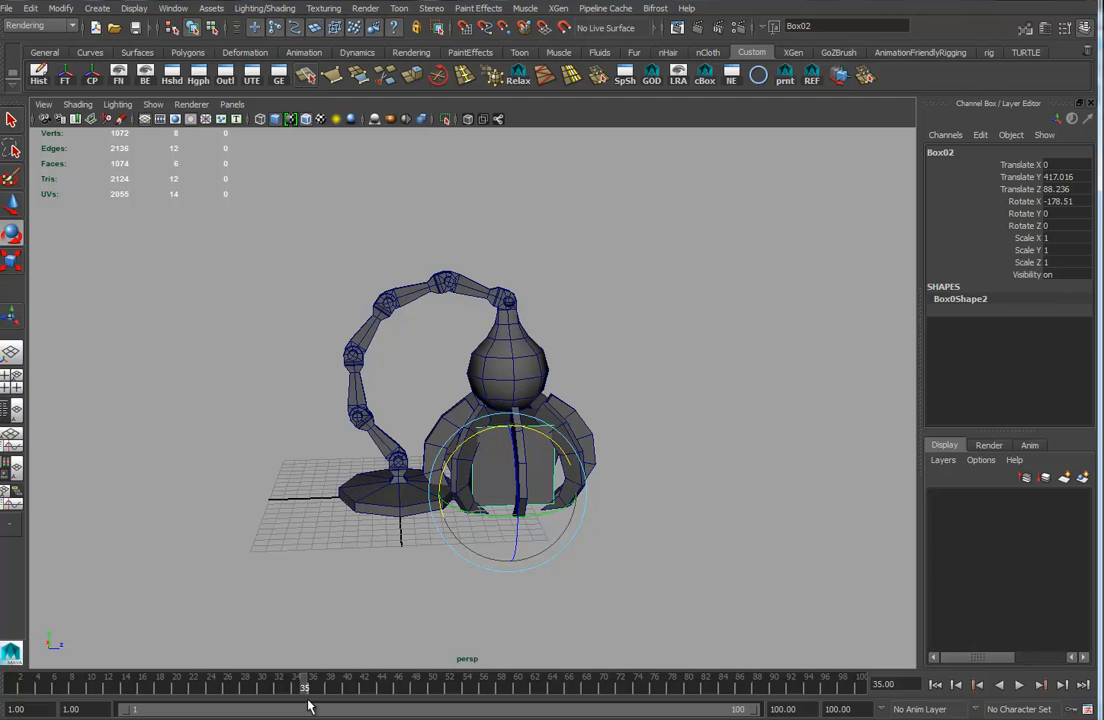
mouse_move(305, 690)
left_mouse_down()
mouse_move(234, 683)
mouse_move(392, 681)
mouse_move(163, 683)
mouse_move(305, 683)
left_mouse_up()
left_click(1029, 274)
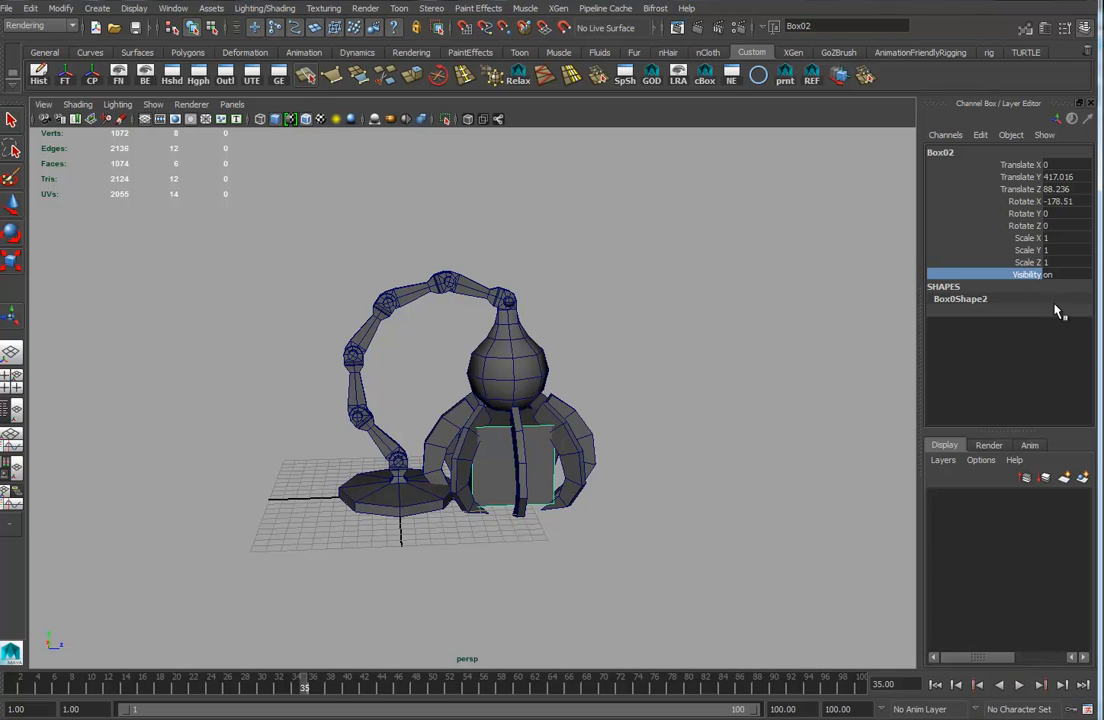
right_click(1029, 274)
left_click(990, 298)
Step back to frame 34, set the duplicate box's visibility to off and key it.
left_click(956, 686)
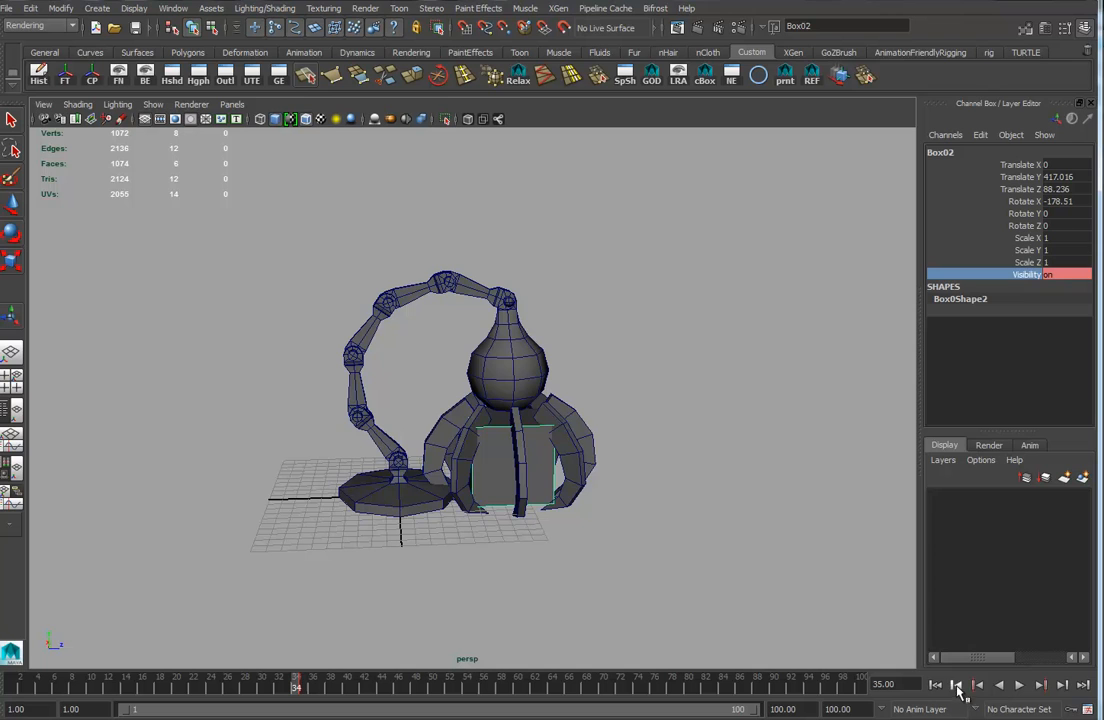
double_click(1066, 274)
type("0")
key("Return")
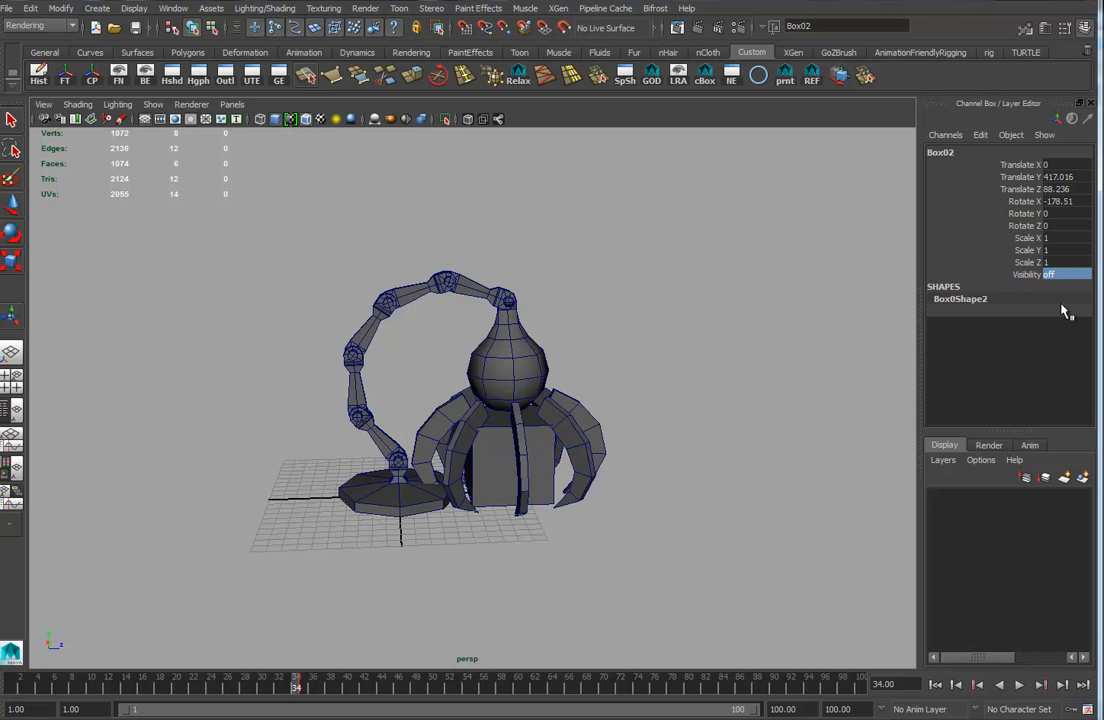
left_click(1025, 275)
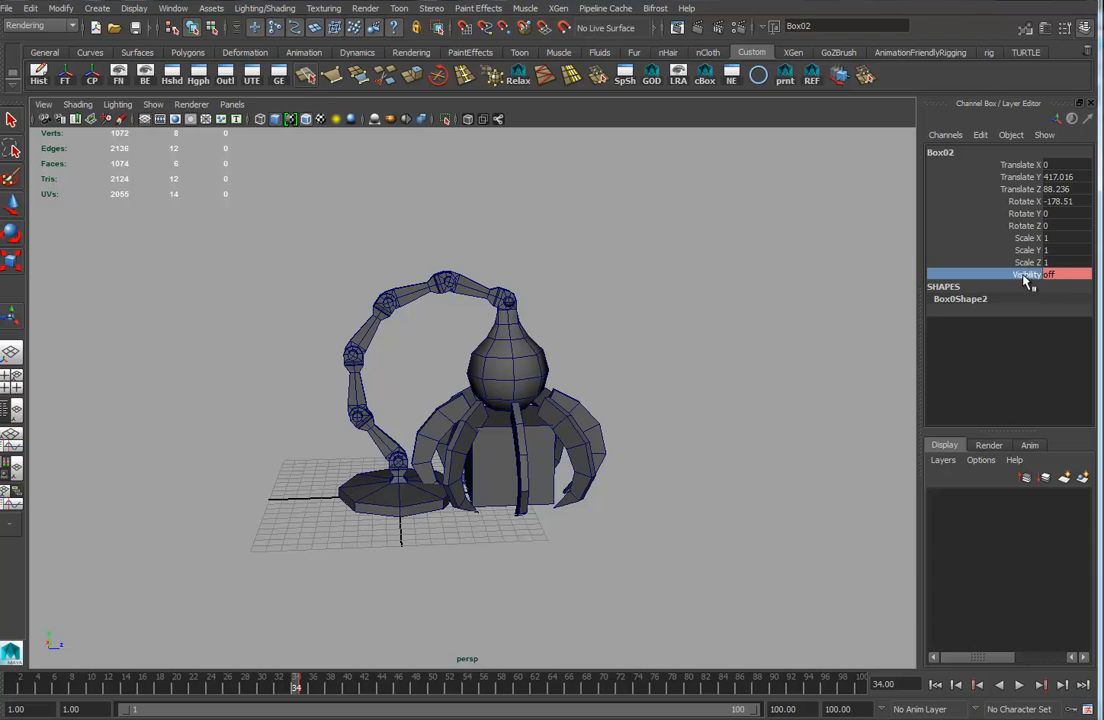
right_click(1025, 277)
left_click(1059, 294)
Select the original box, play back briefly, and key its visibility as on at frame 34.
left_click(495, 480)
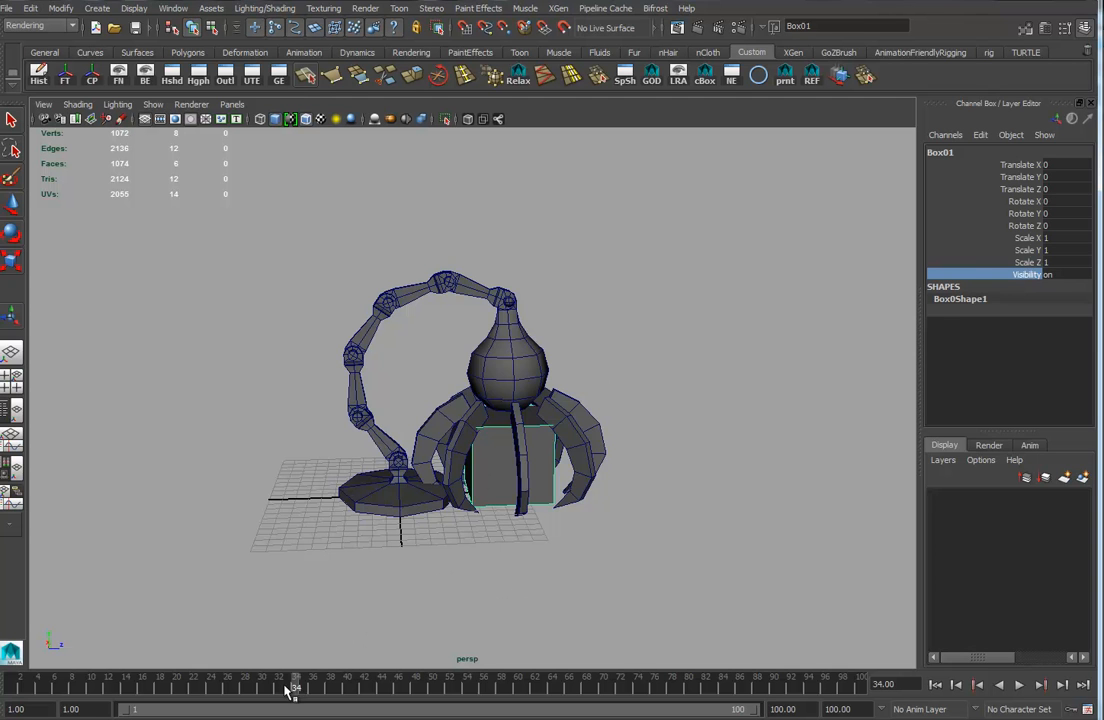
key("alt+v")
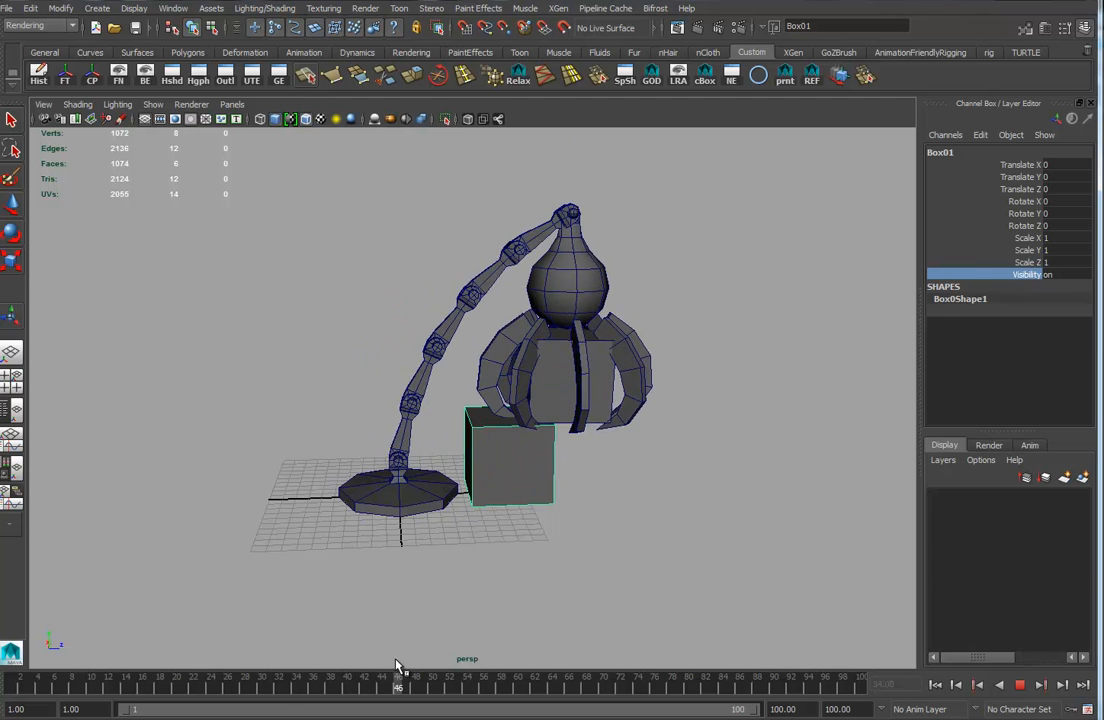
mouse_move(208, 653)
left_mouse_down()
mouse_move(366, 654)
mouse_move(305, 666)
mouse_move(301, 678)
left_mouse_up()
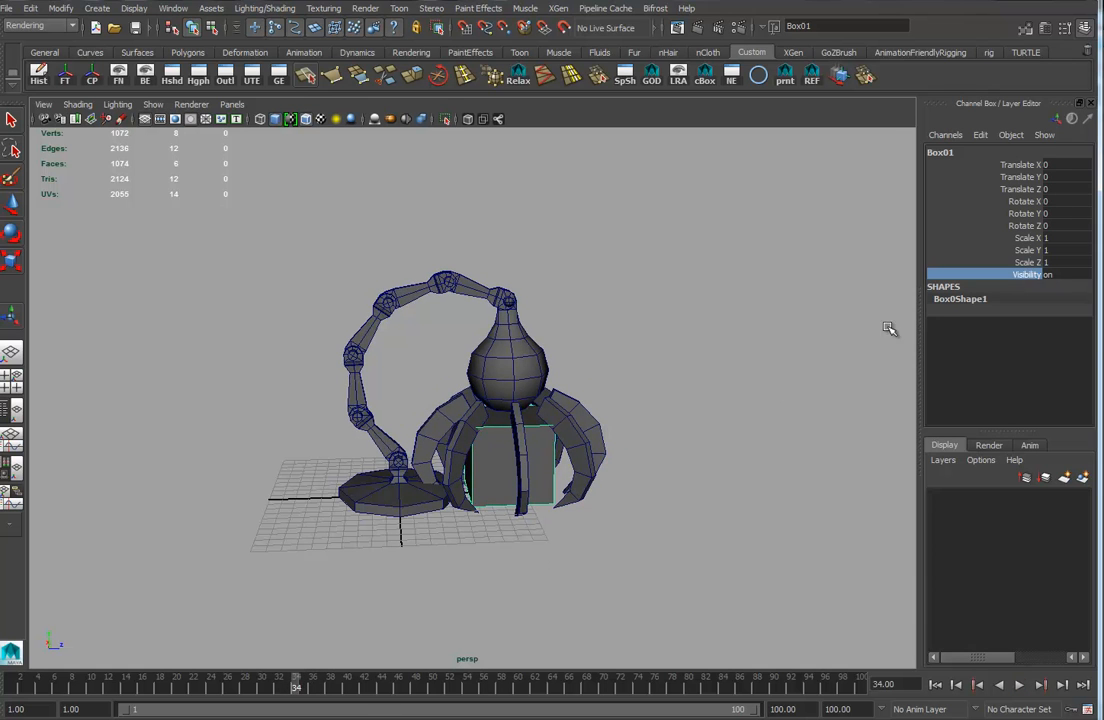
right_click(1030, 278)
left_click(995, 295)
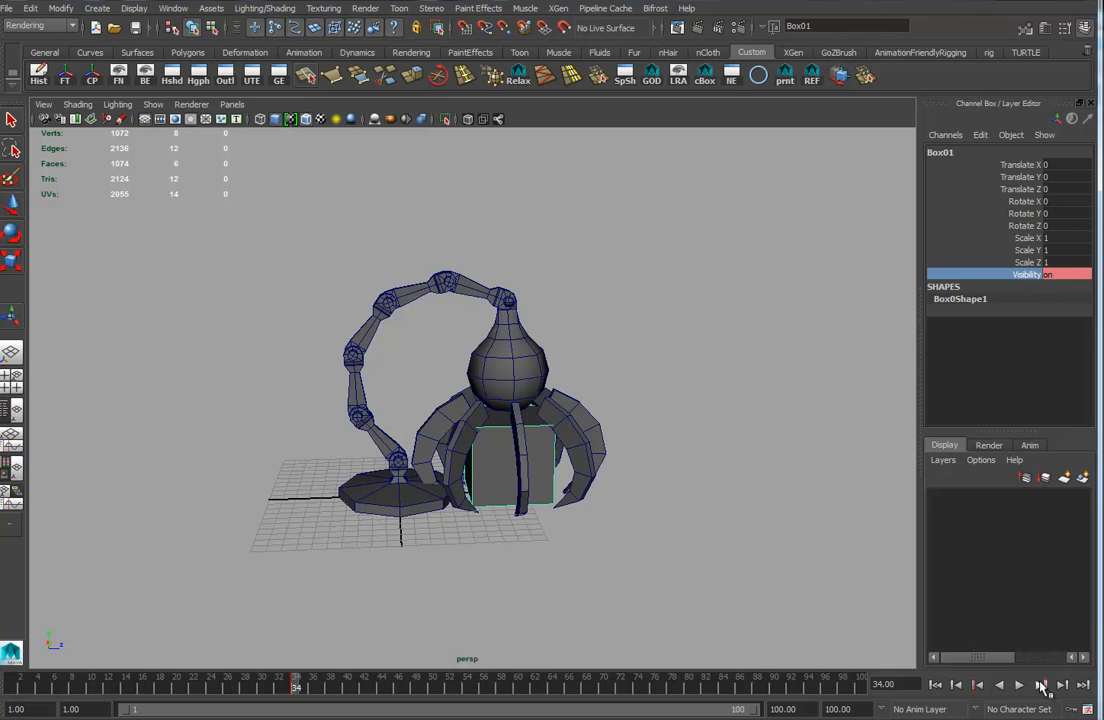
Advance to frame 35, set the original box's visibility to off and key it.
left_click(1040, 685)
double_click(1068, 274)
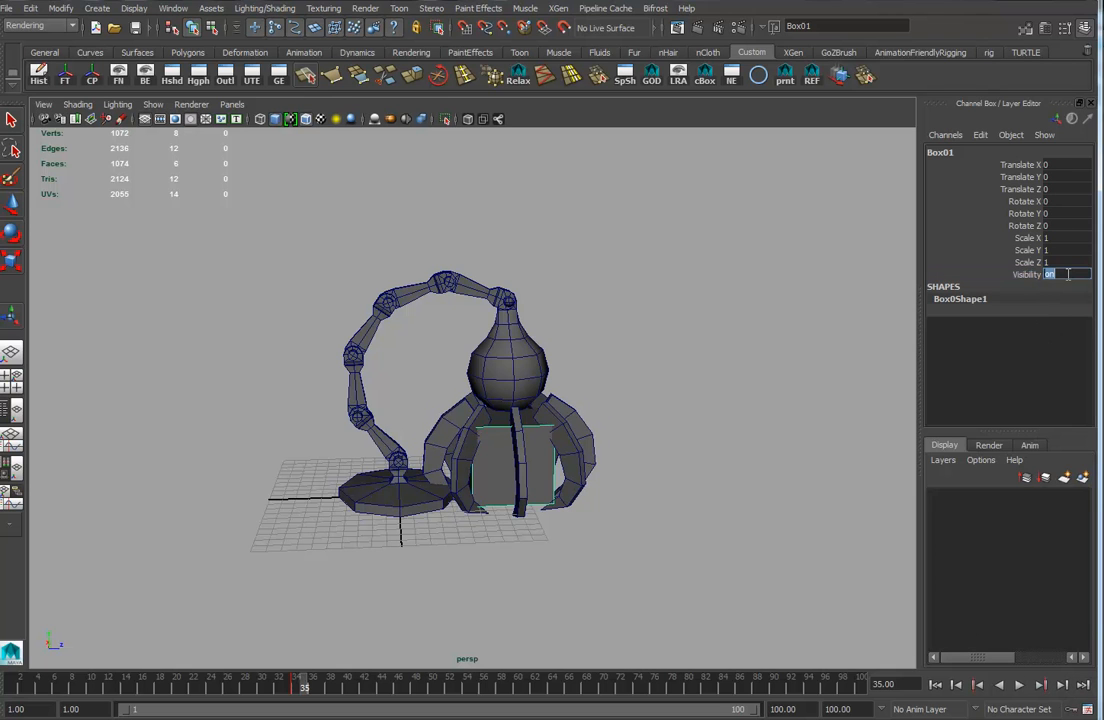
key("Return")
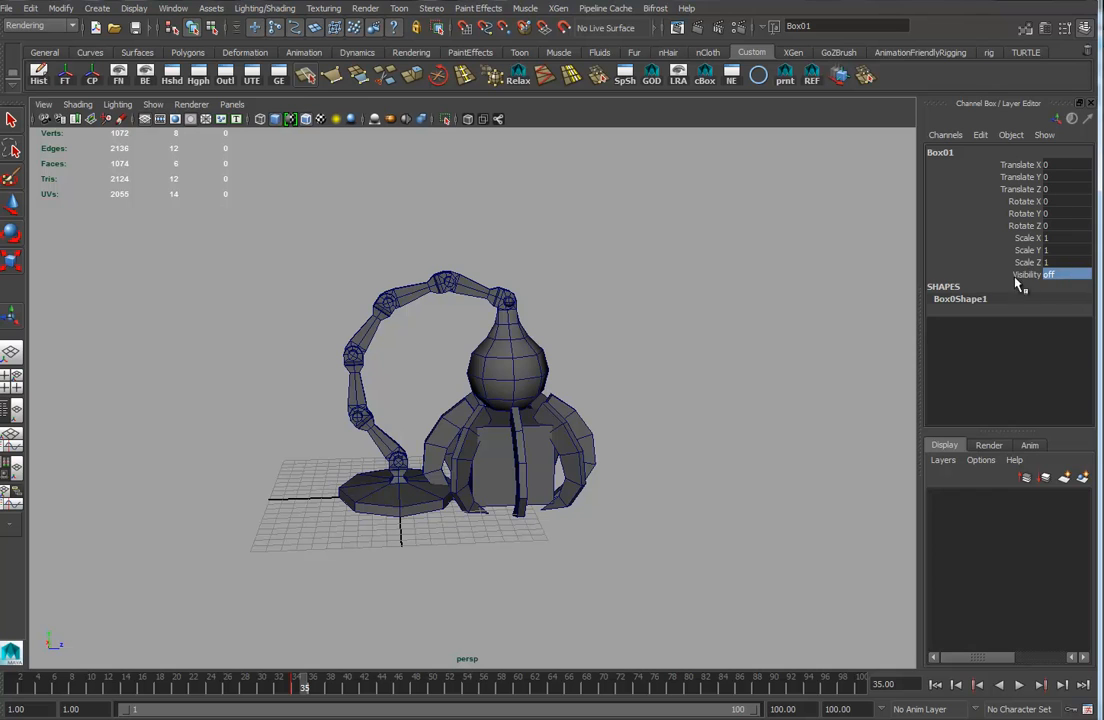
left_click(1024, 275)
right_click(1024, 276)
left_click(1012, 293)
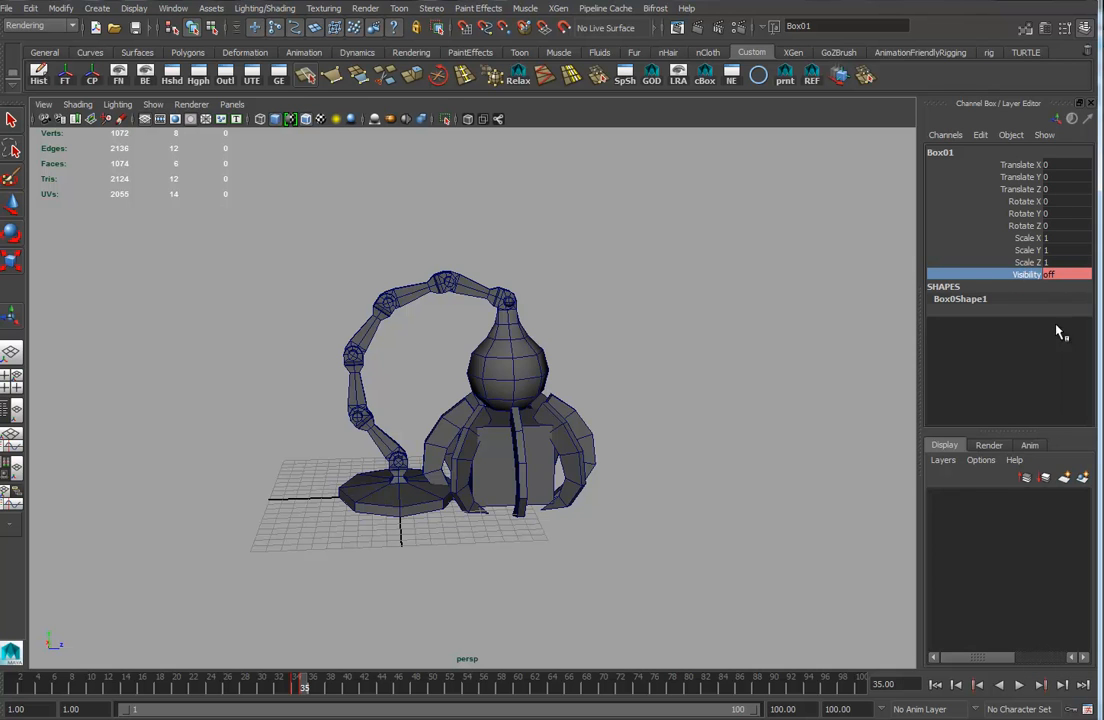
Select the arm base and at frame 55 rotate it to -180° on Y to swing the arm around.
left_click_drag(296, 697, 390, 690)
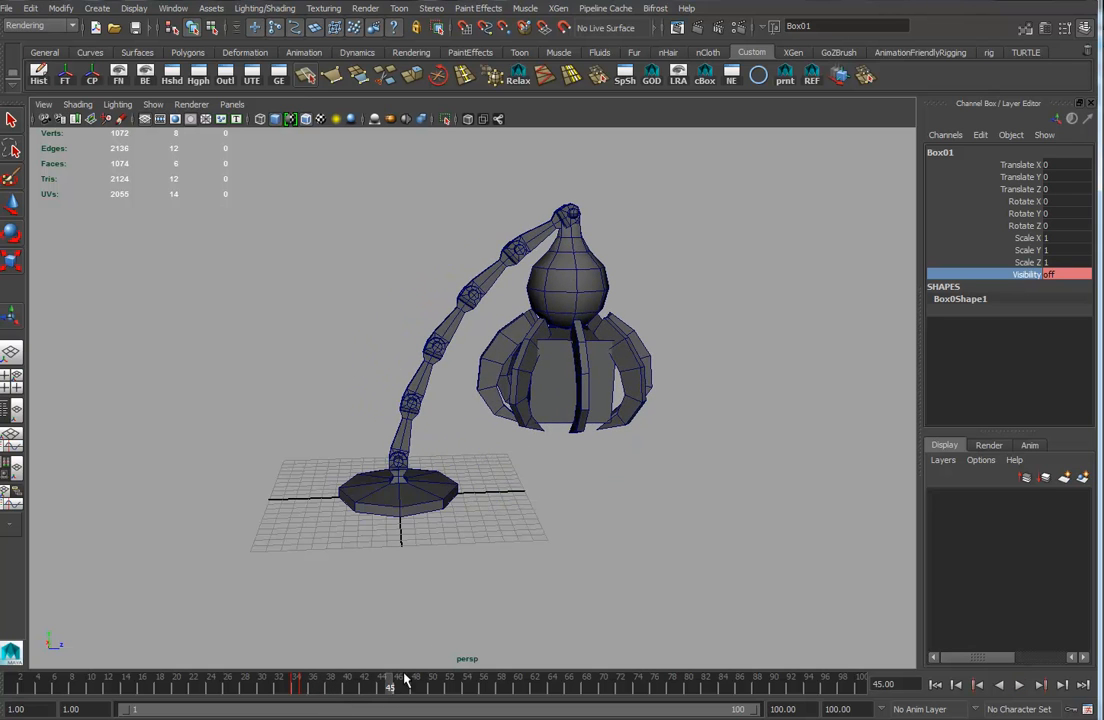
left_click(441, 507)
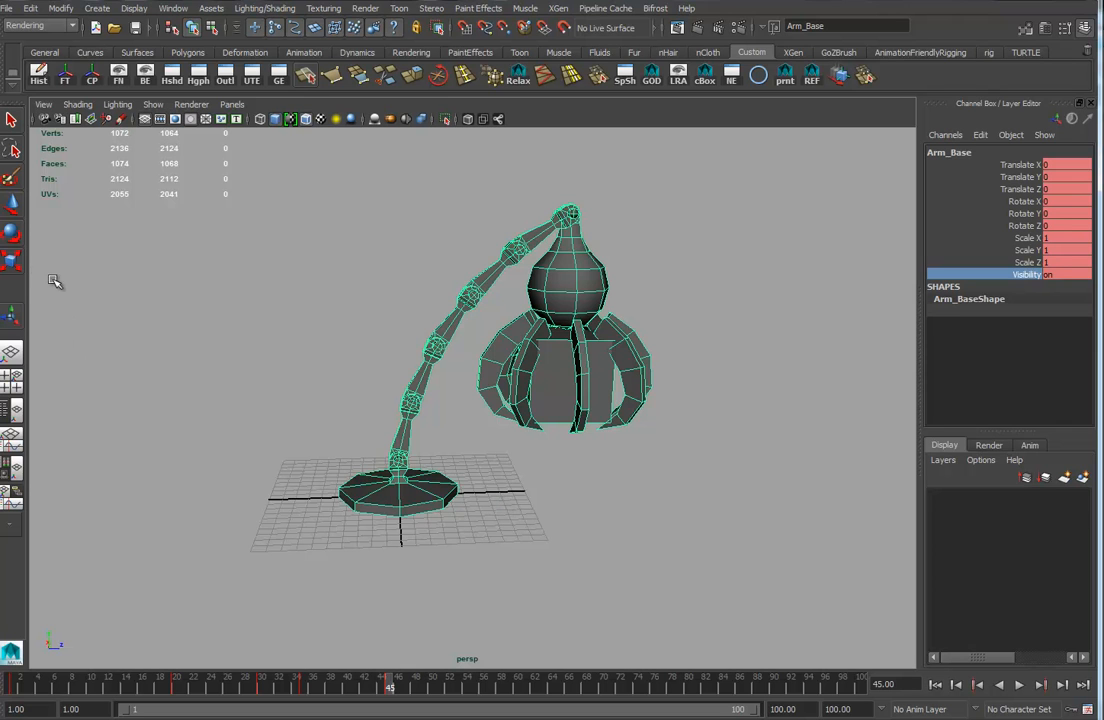
left_click(12, 234)
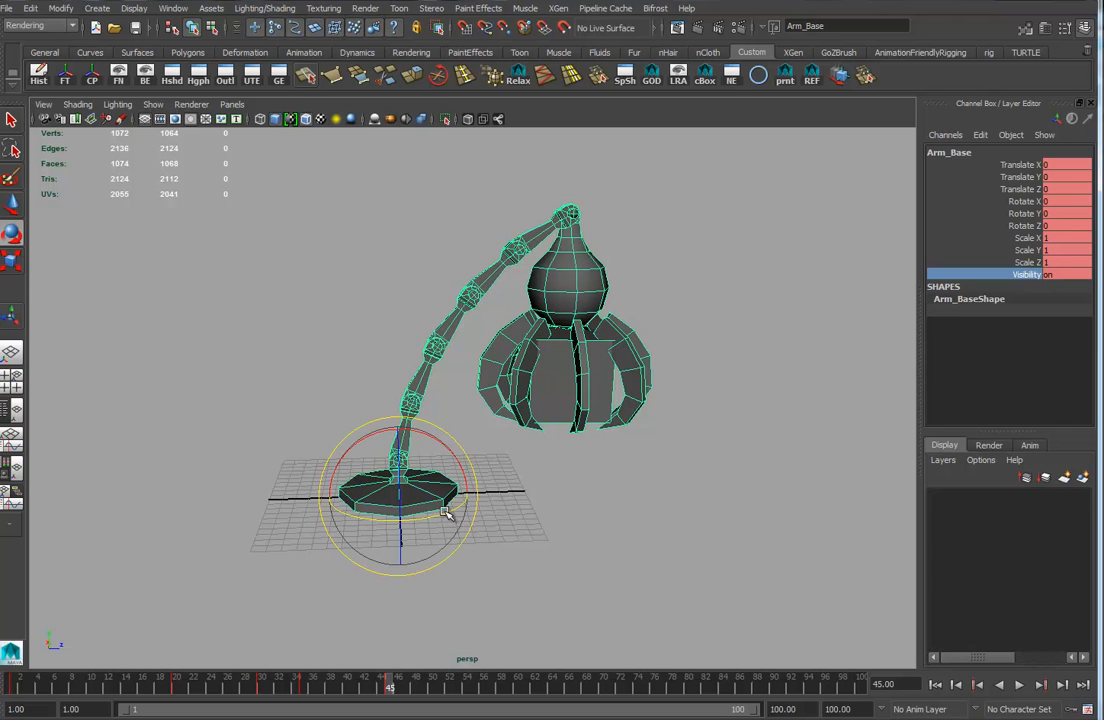
left_click_drag(392, 688, 477, 688)
left_click_drag(451, 512, 207, 517)
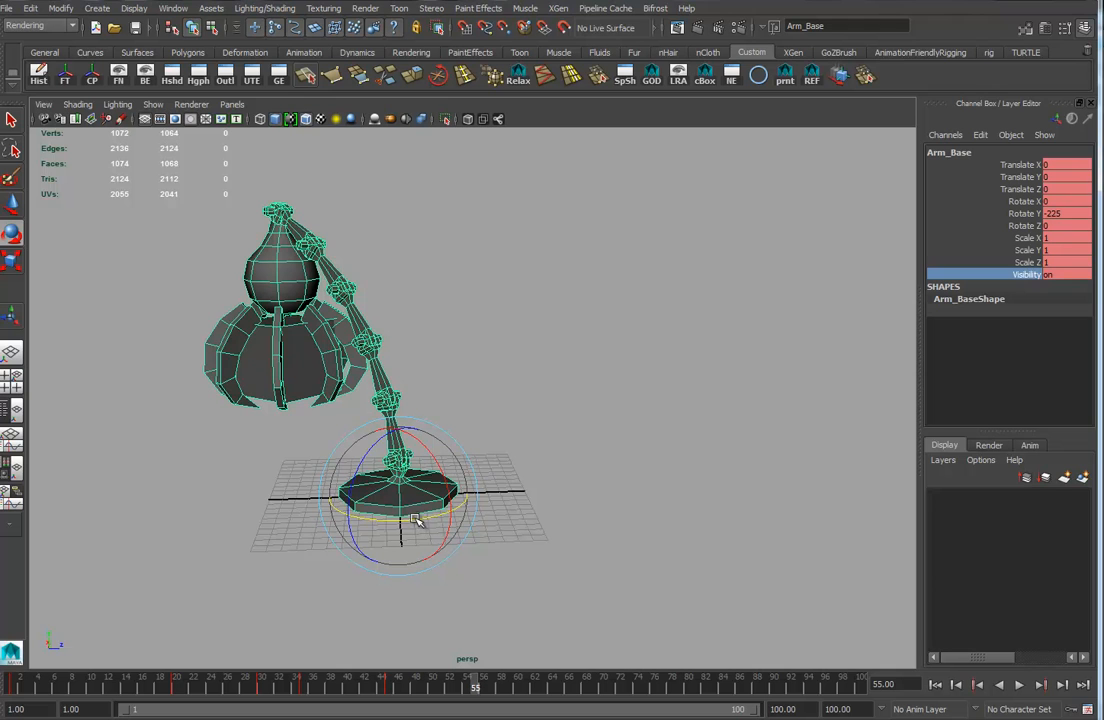
left_click_drag(417, 520, 464, 522)
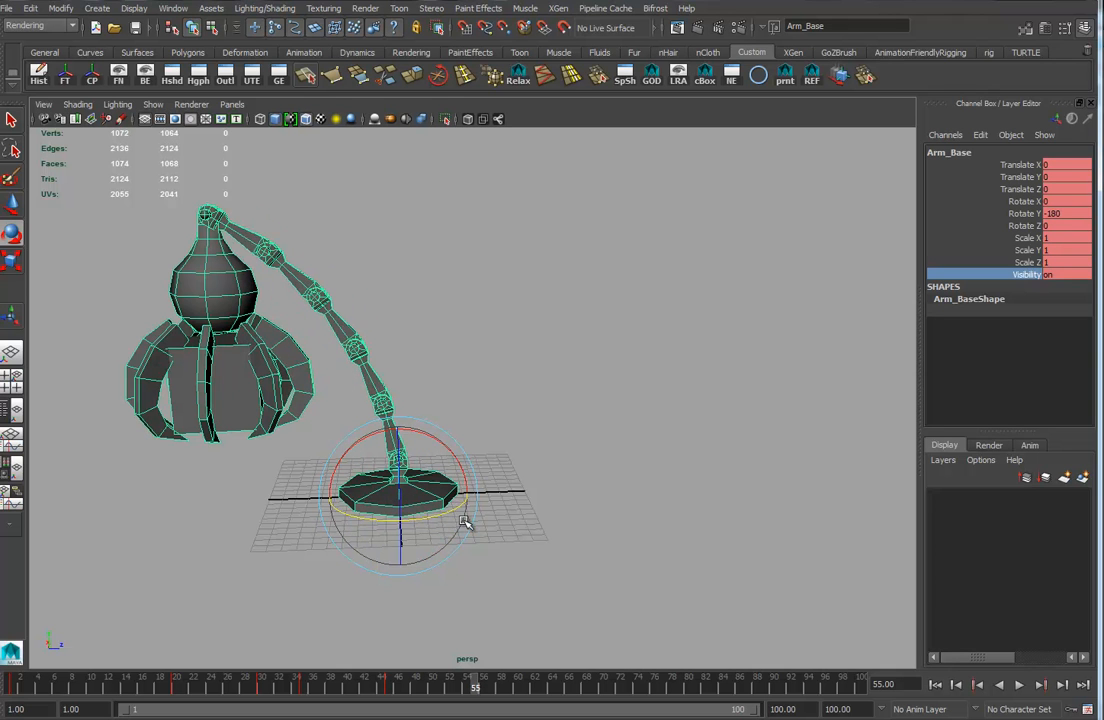
Select the claws and play back and scrub the timeline to review the lift and swing.
left_click_drag(508, 261, 350, 557)
left_click_drag(115, 238, 246, 300)
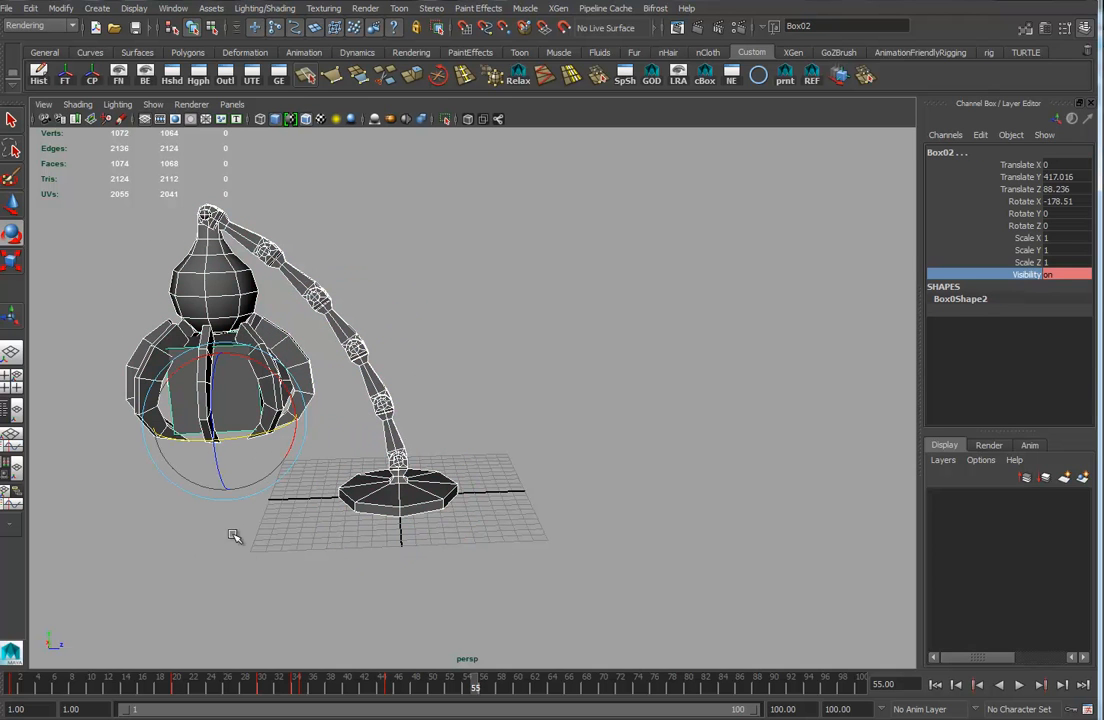
left_click_drag(232, 547, 222, 456)
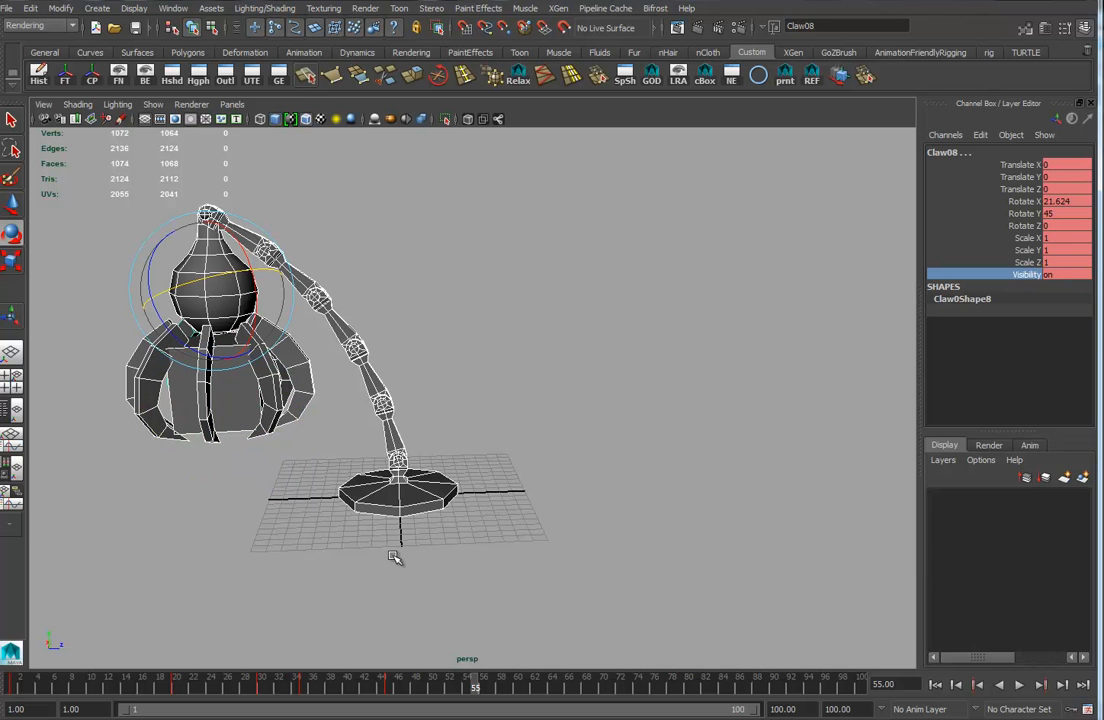
key("alt+v")
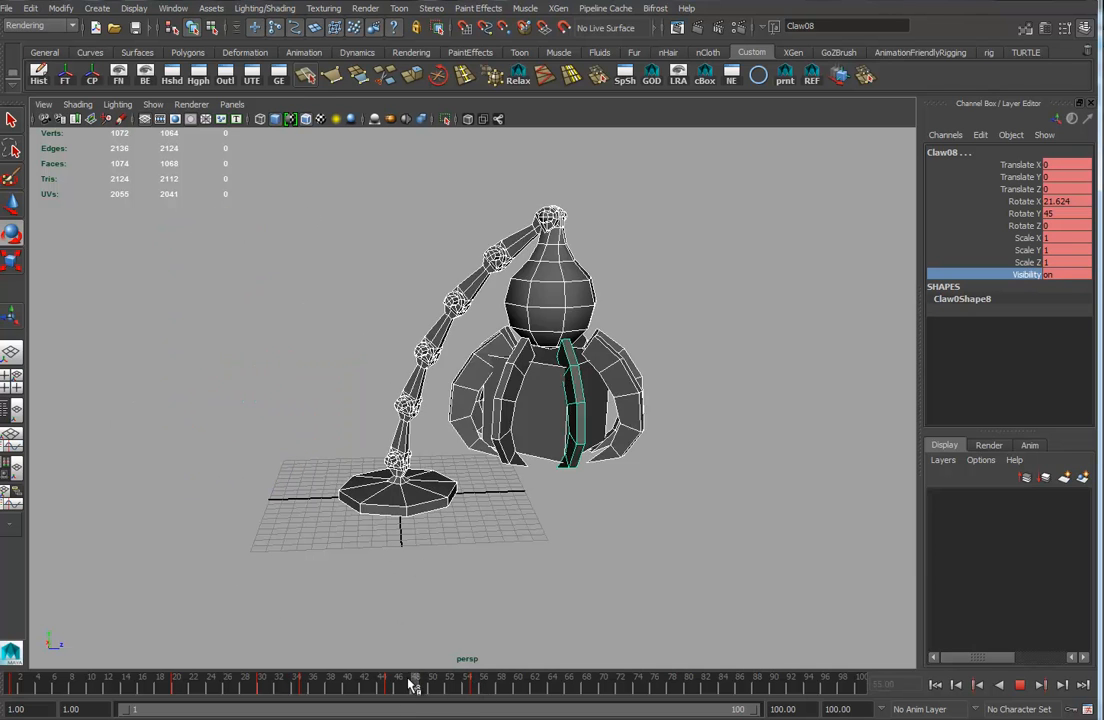
left_click(475, 683)
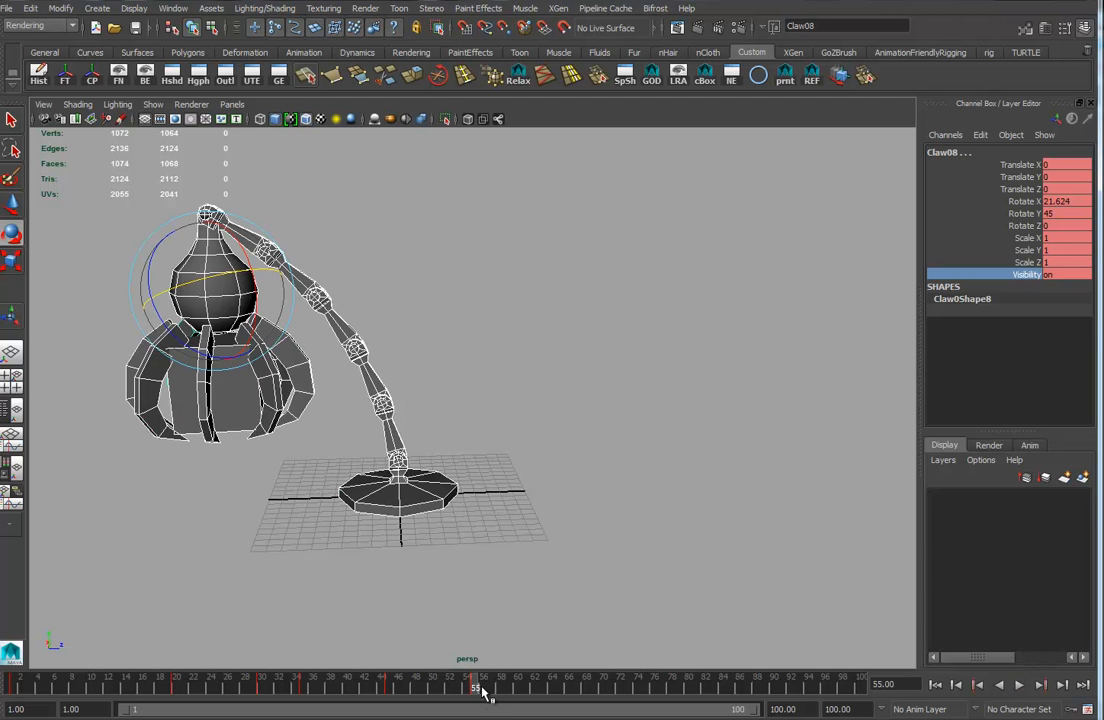
left_click_drag(475, 693, 305, 693)
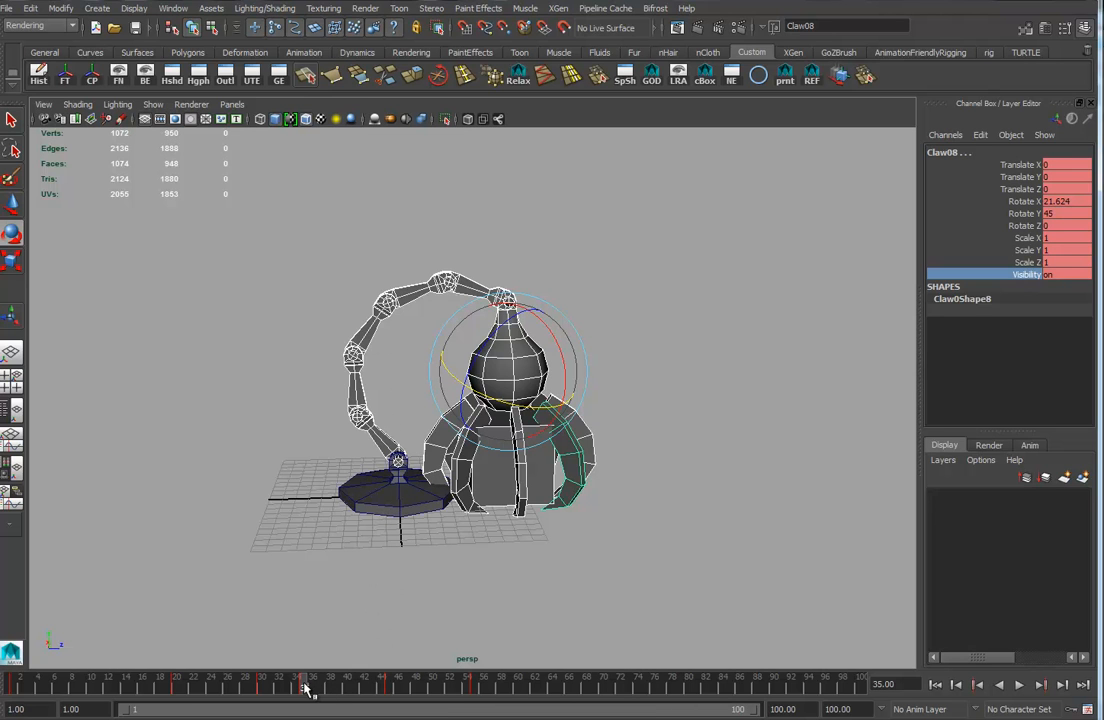
mouse_move(305, 690)
left_mouse_down()
mouse_move(507, 696)
mouse_move(477, 703)
mouse_move(545, 690)
mouse_move(566, 704)
left_mouse_up()
Select the arm base and at frame 65 rotate it to -180° on Y.
left_click(404, 500)
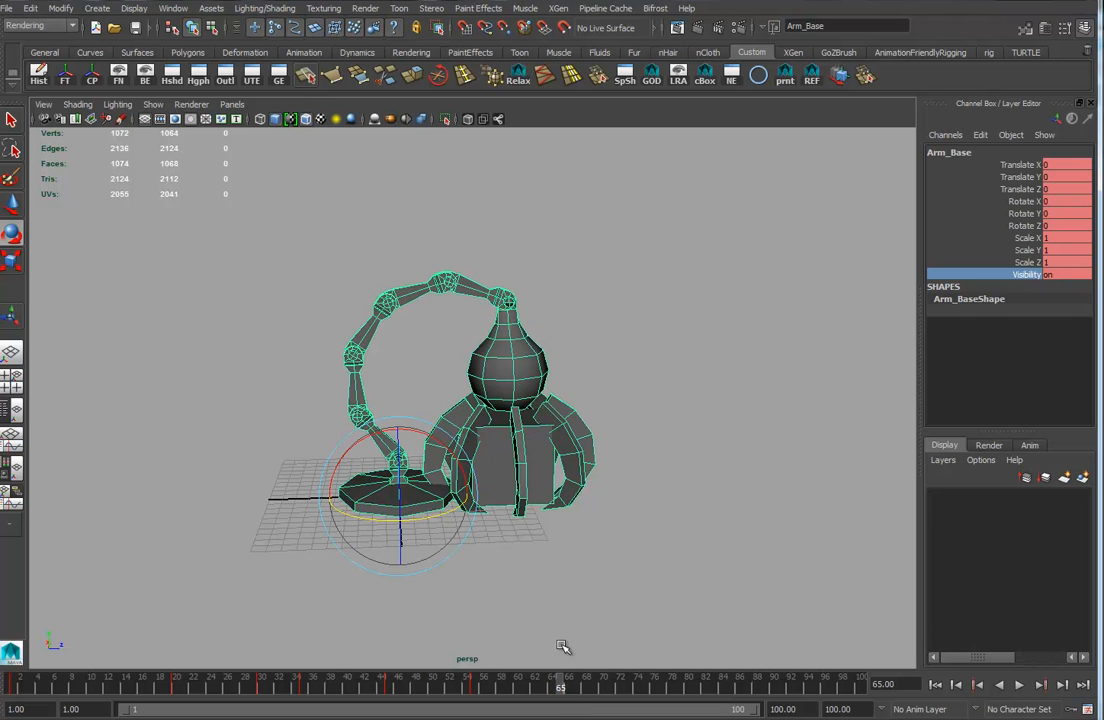
left_click_drag(570, 690, 560, 692)
left_click_drag(540, 475, 448, 513)
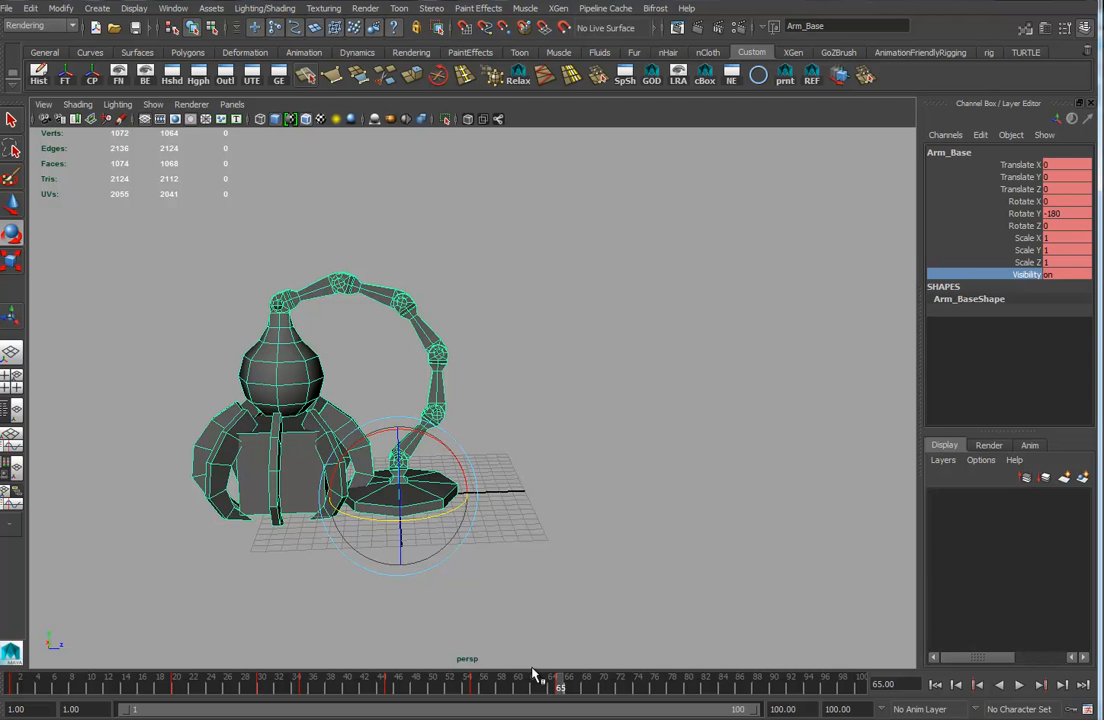
Go to frame 70 and rotate the claws open to about -42.73° on X to release the box.
mouse_move(558, 688)
left_mouse_down()
mouse_move(99, 679)
mouse_move(595, 677)
mouse_move(350, 660)
mouse_move(545, 660)
mouse_move(296, 656)
mouse_move(621, 668)
mouse_move(552, 678)
mouse_move(604, 684)
mouse_move(567, 691)
left_mouse_up()
left_click_drag(560, 688, 607, 688)
left_click_drag(290, 428, 292, 390, "alt")
left_click(300, 346)
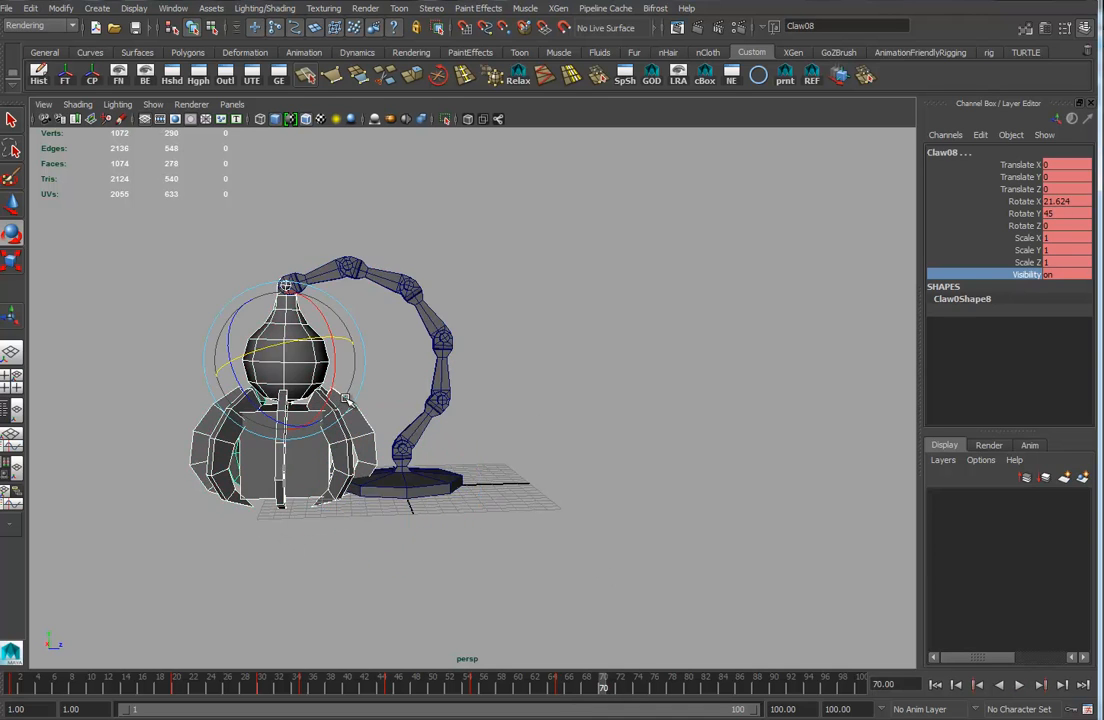
left_click_drag(272, 328, 264, 331, "ctrl")
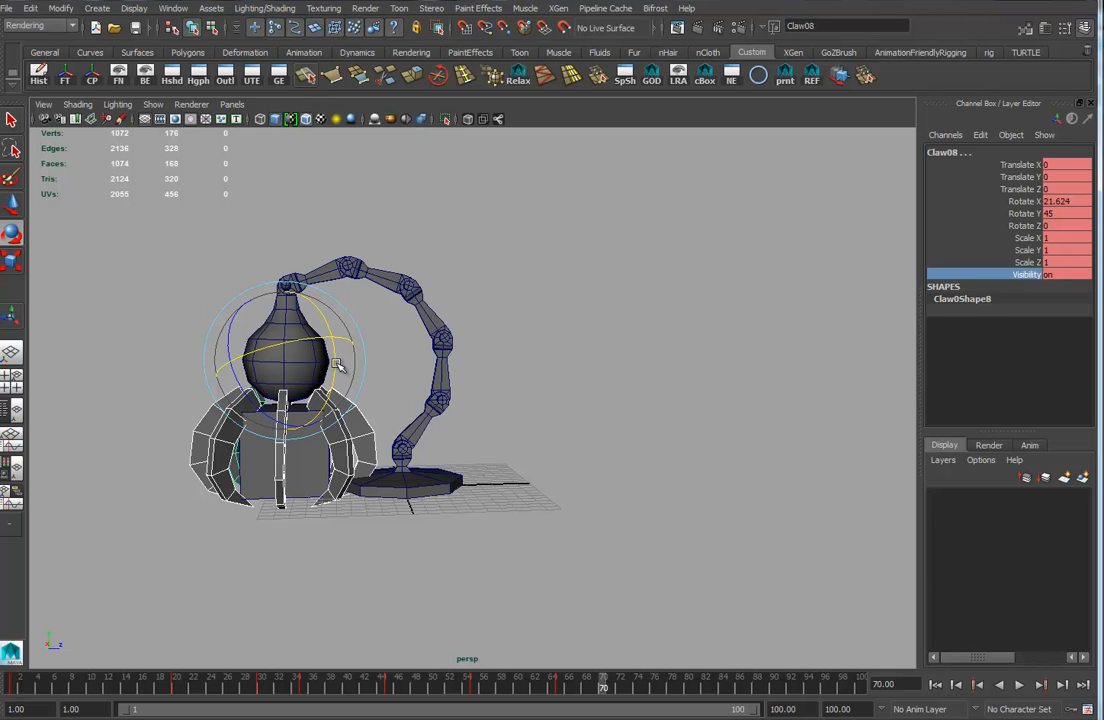
left_click_drag(338, 366, 325, 427)
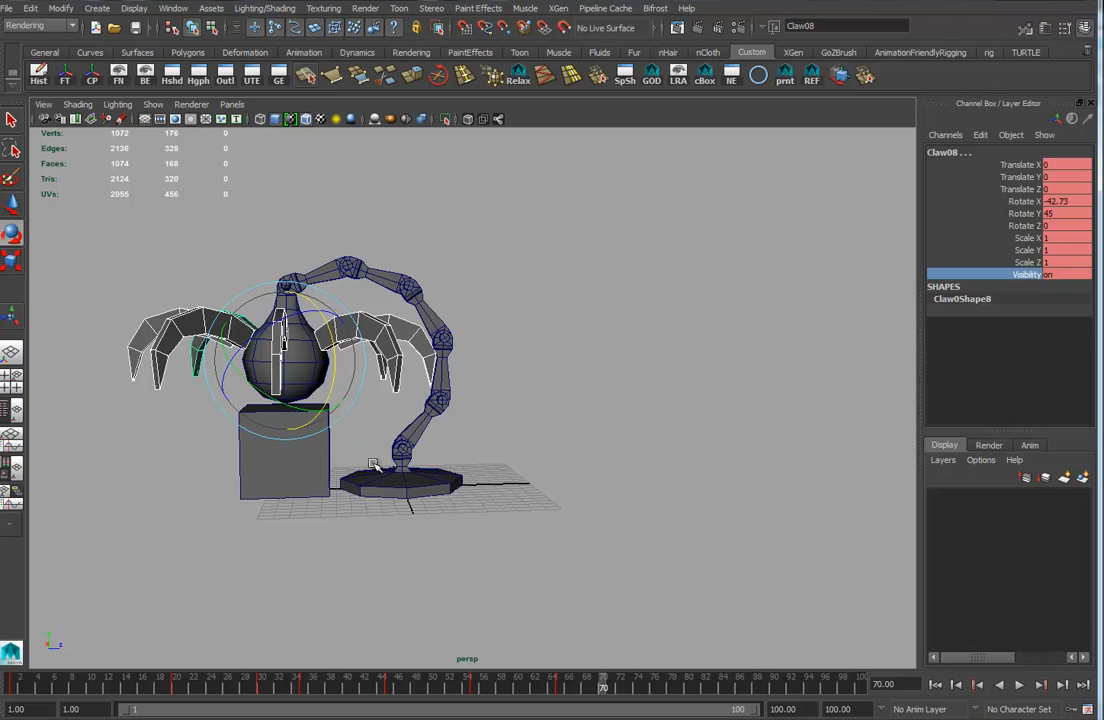
left_click_drag(249, 228, 463, 316, "ctrl+shift")
left_click_drag(541, 252, 388, 538, "ctrl+shift")
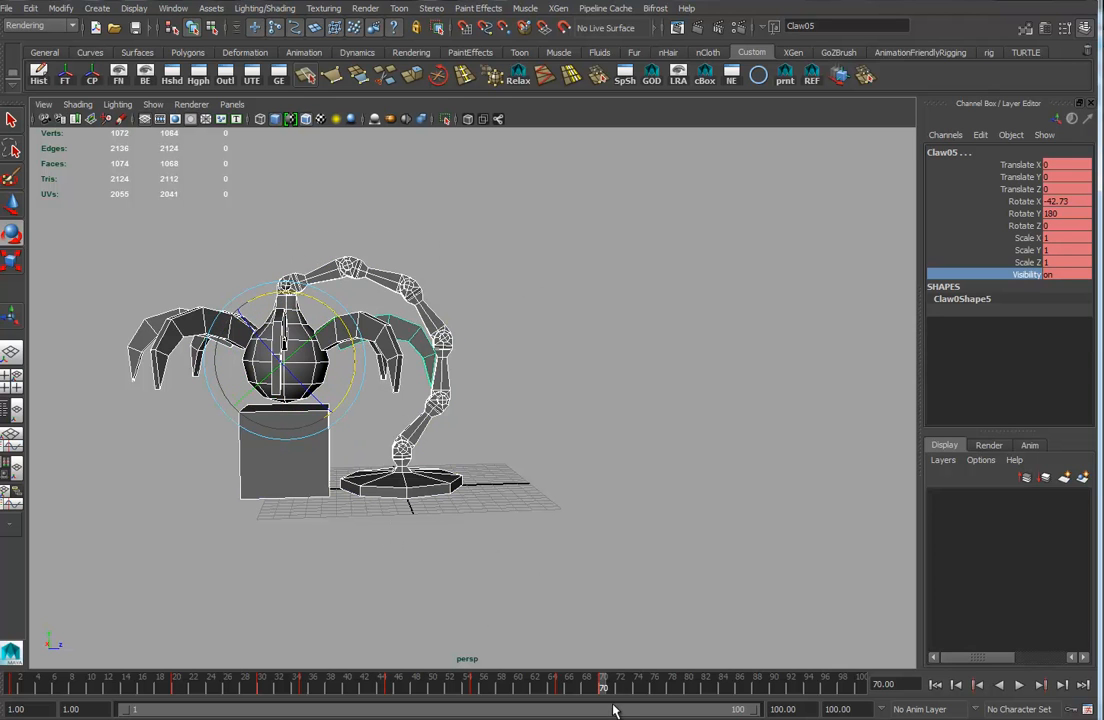
Go to frame 80 and rotate the lower arm pieces to start raising the arm.
key("alt+v")
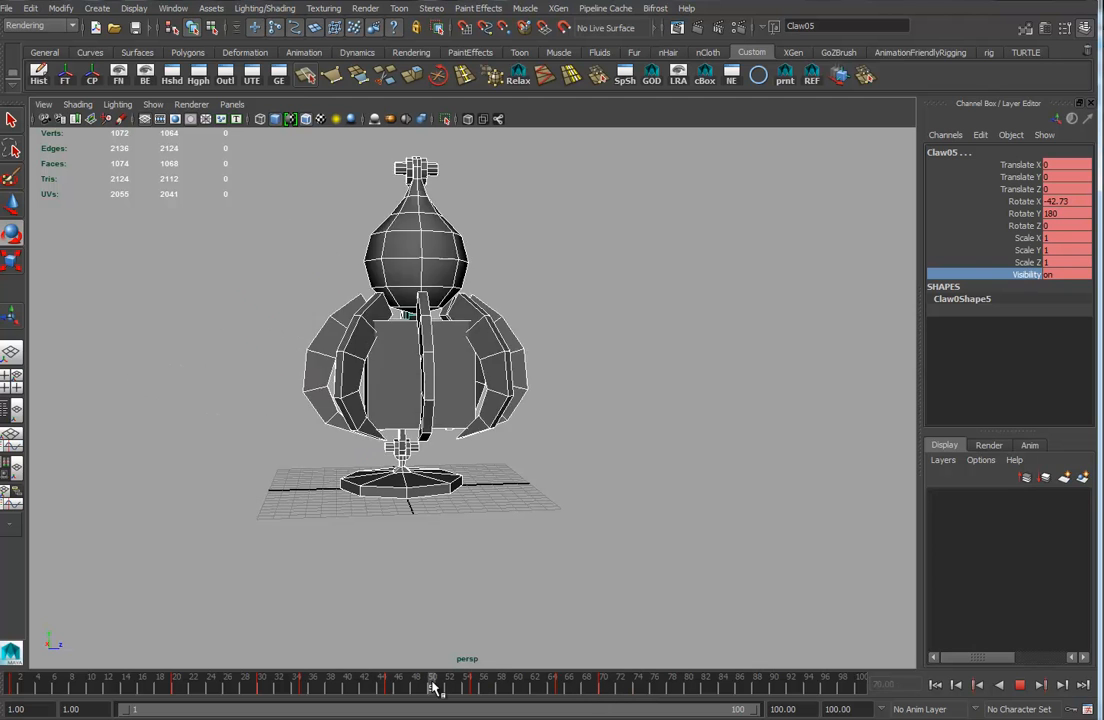
left_click_drag(277, 678, 688, 690)
left_click_drag(458, 513, 410, 460, "alt")
left_click(433, 473)
left_click(416, 356)
left_click(373, 322)
left_click_drag(395, 268, 408, 293)
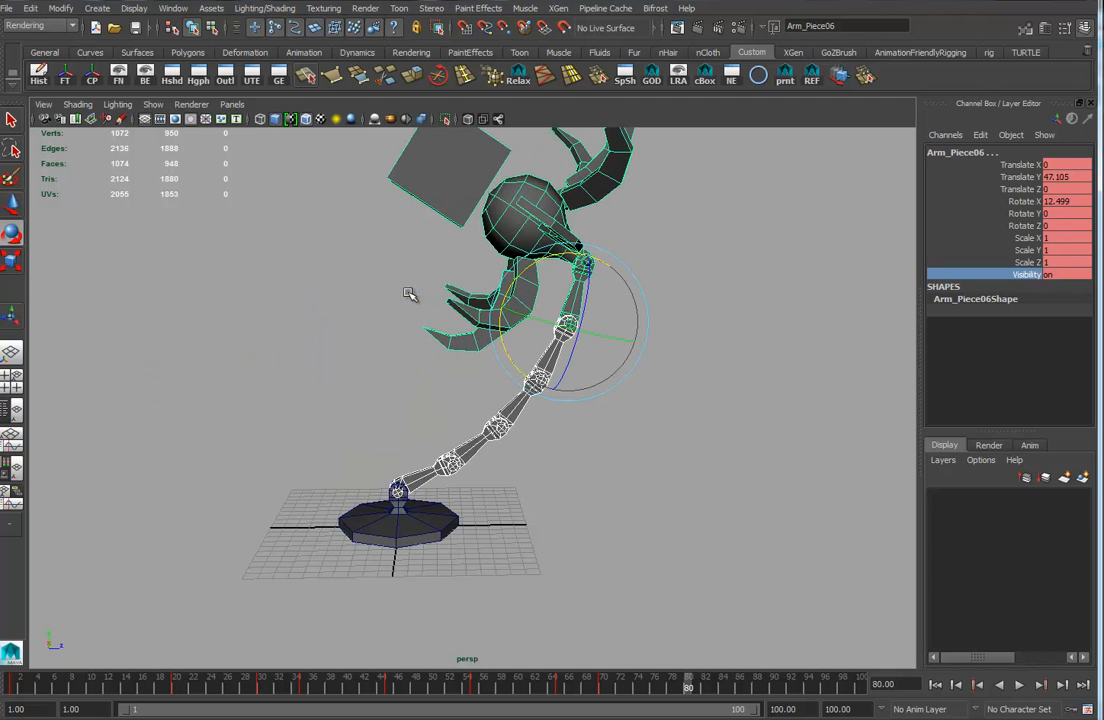
Rotate the remaining arm pieces and the claw hand at frame 80 so the arm stretches upward.
left_click(424, 481)
left_click_drag(451, 441, 371, 334)
left_click(312, 213)
middle_click_drag(444, 330, 462, 506, "alt")
left_click_drag(408, 321, 456, 404)
right_click_drag(452, 412, 389, 495, "alt")
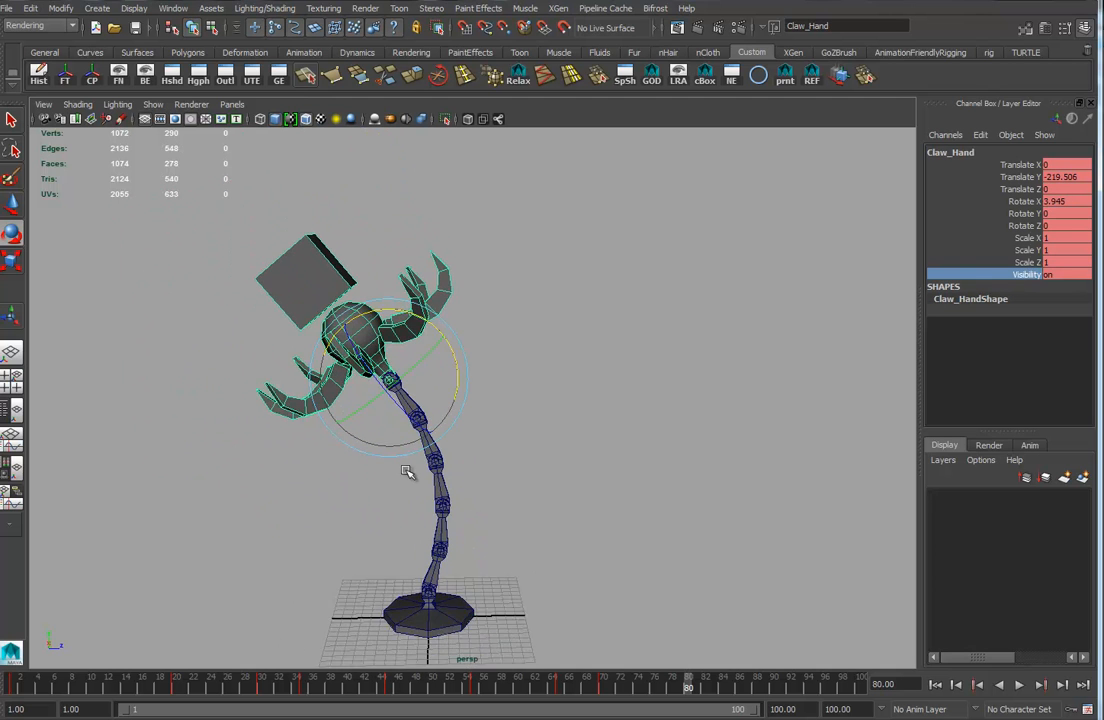
middle_click_drag(389, 495, 401, 478, "alt")
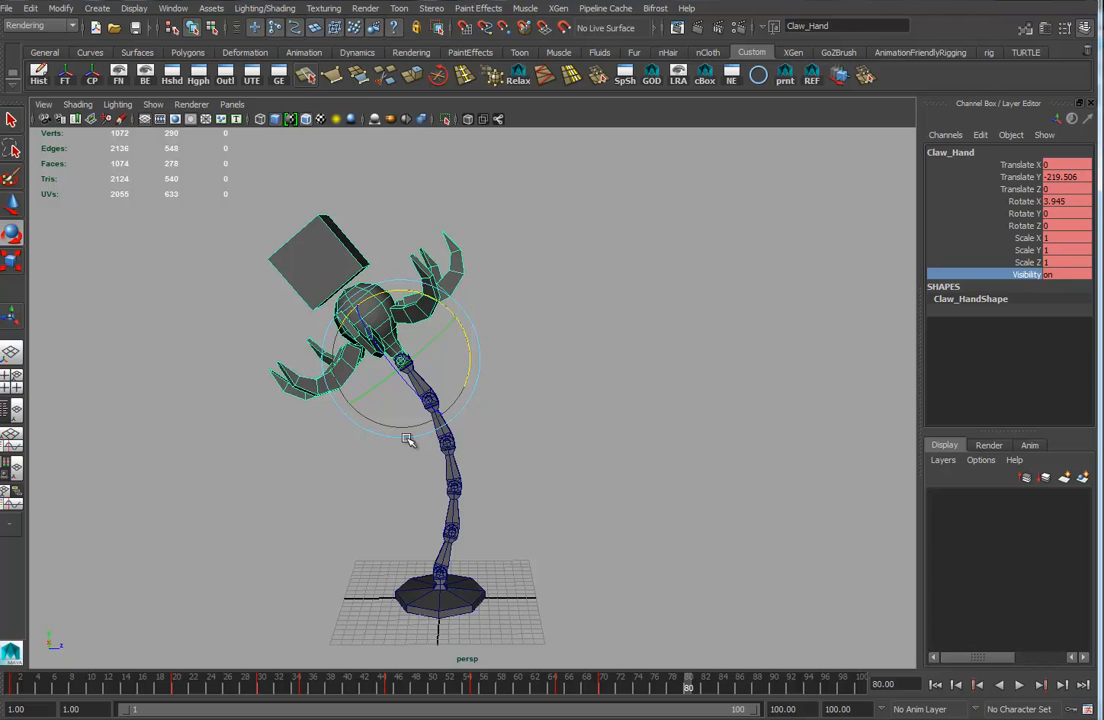
Select the claws and play back the animation, then scrub to frame 70 to review it.
left_click_drag(572, 283, 387, 655)
left_click_drag(237, 516, 430, 320)
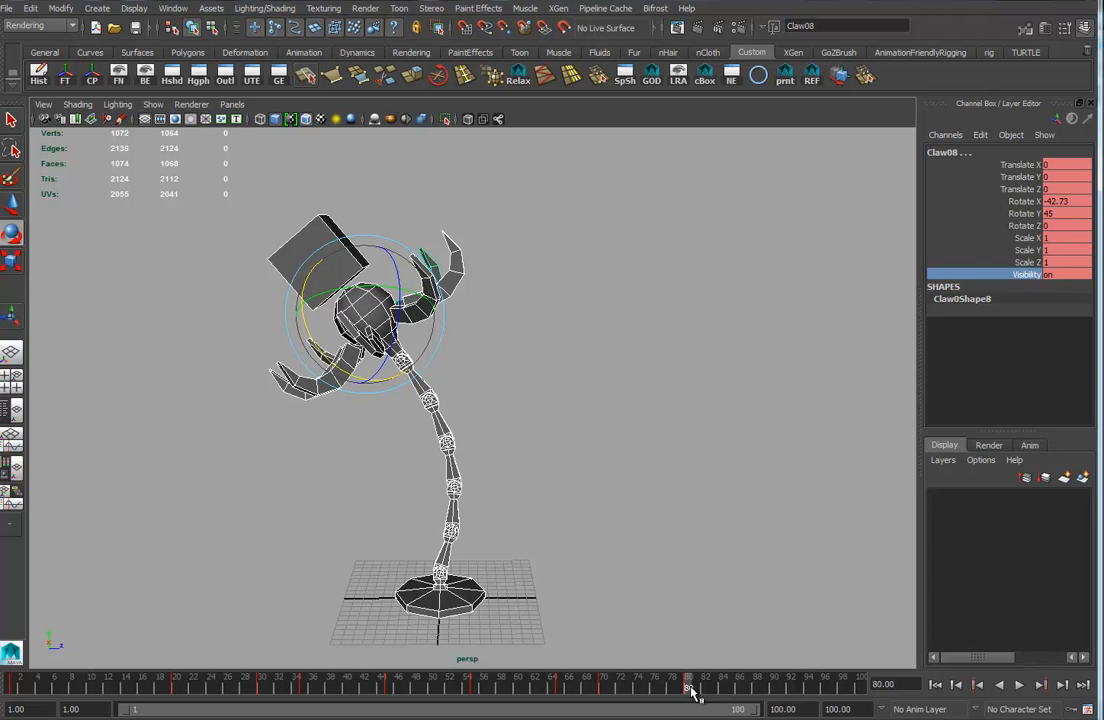
key("alt+v")
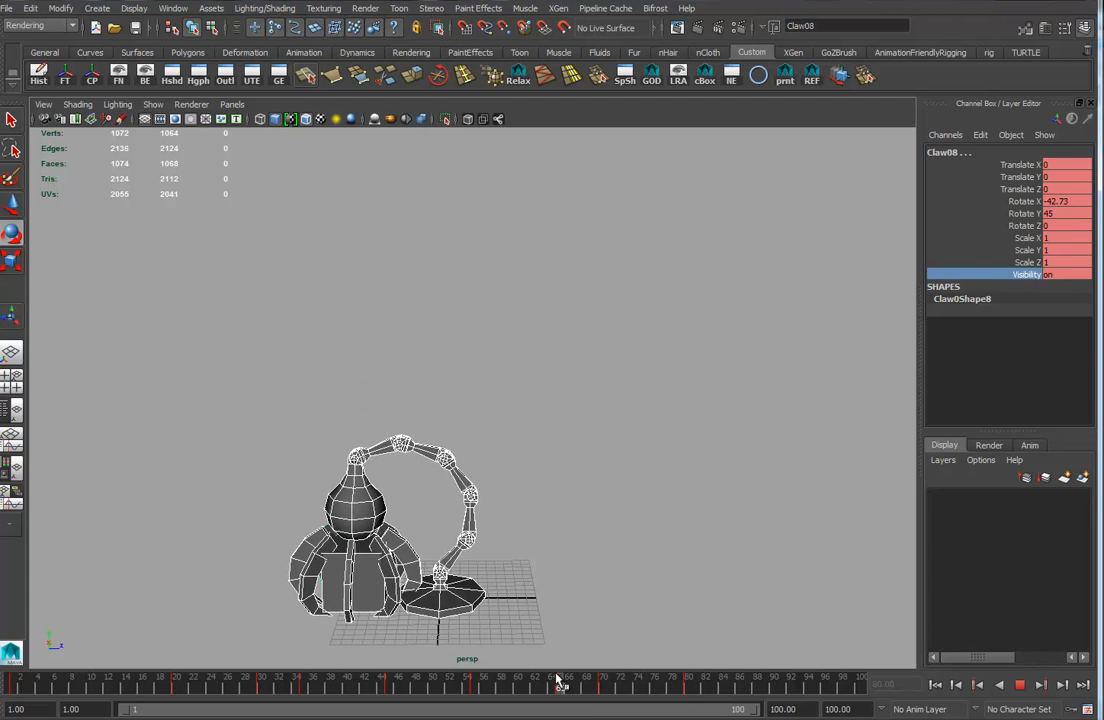
mouse_move(653, 680)
left_mouse_down()
mouse_move(702, 682)
mouse_move(604, 690)
left_mouse_up()
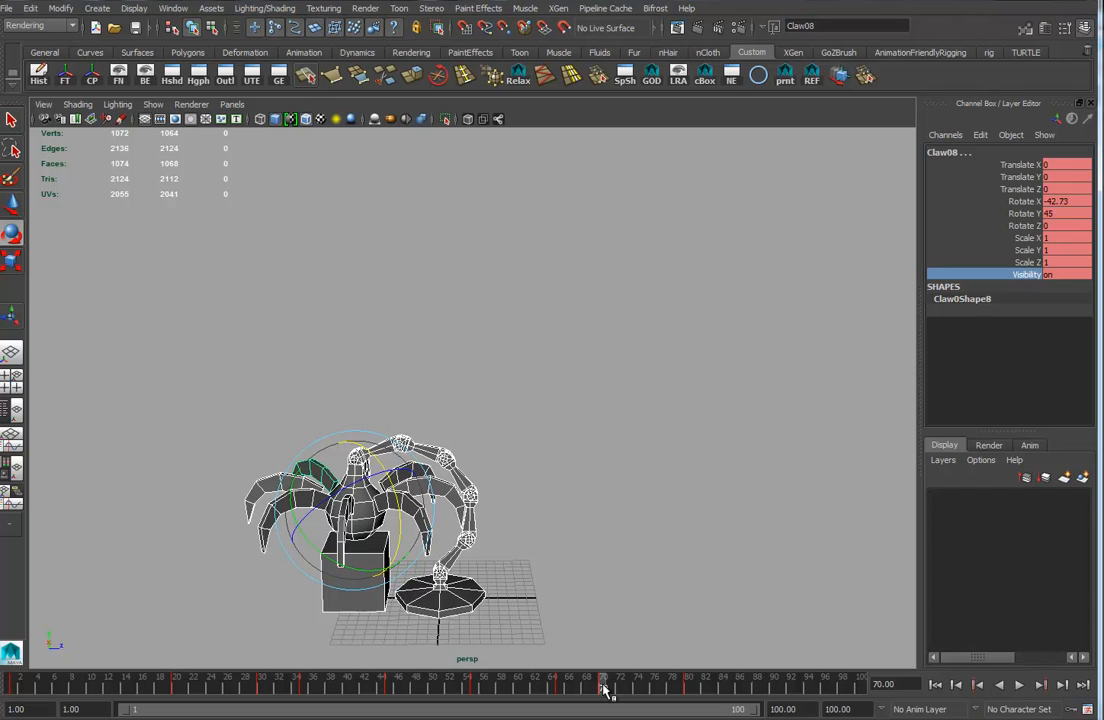
At frame 70, duplicate the box held by the claw and unparent the copy from the arm hierarchy.
key("alt+v")
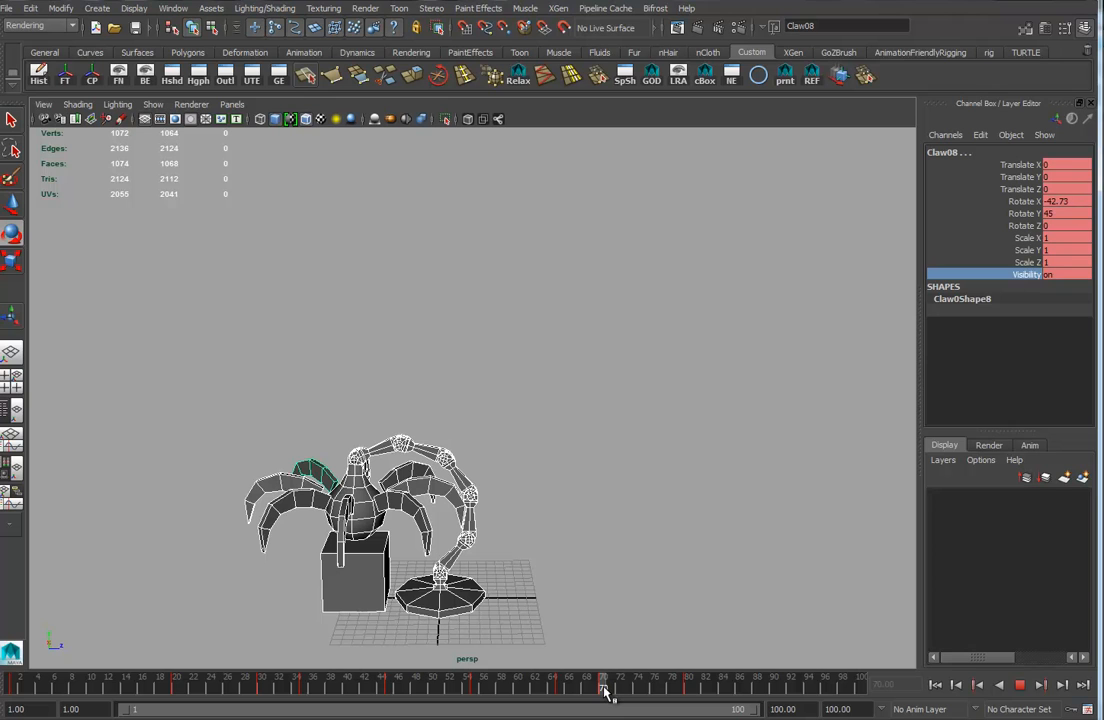
left_click_drag(604, 690, 604, 690)
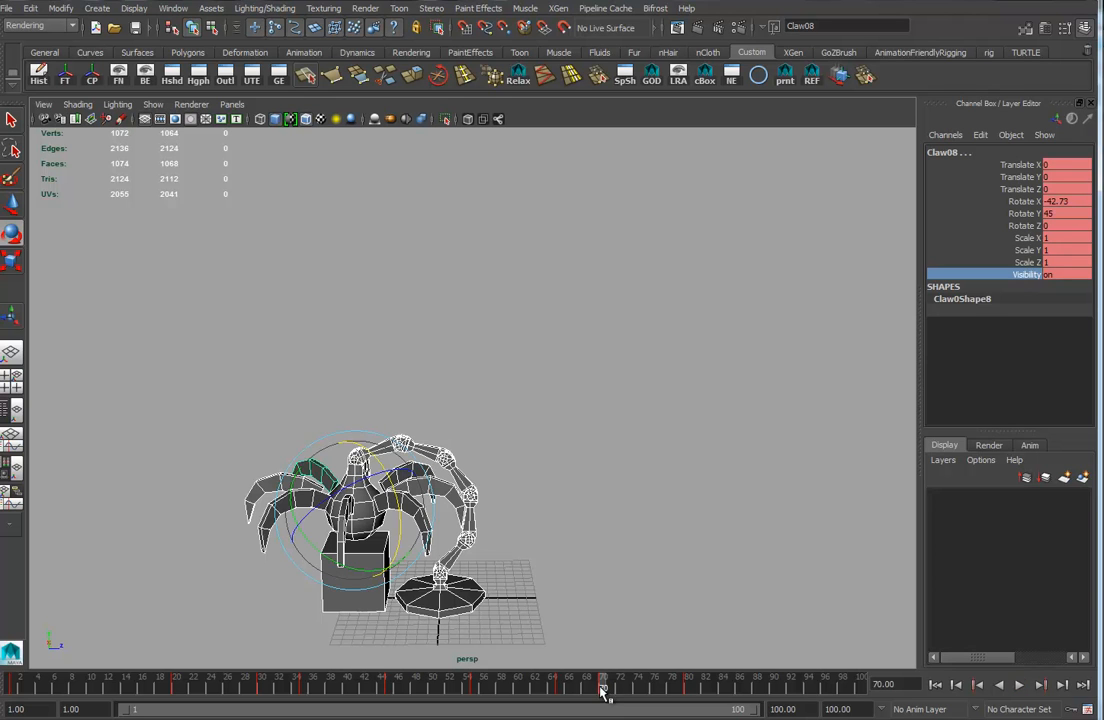
left_click(348, 604)
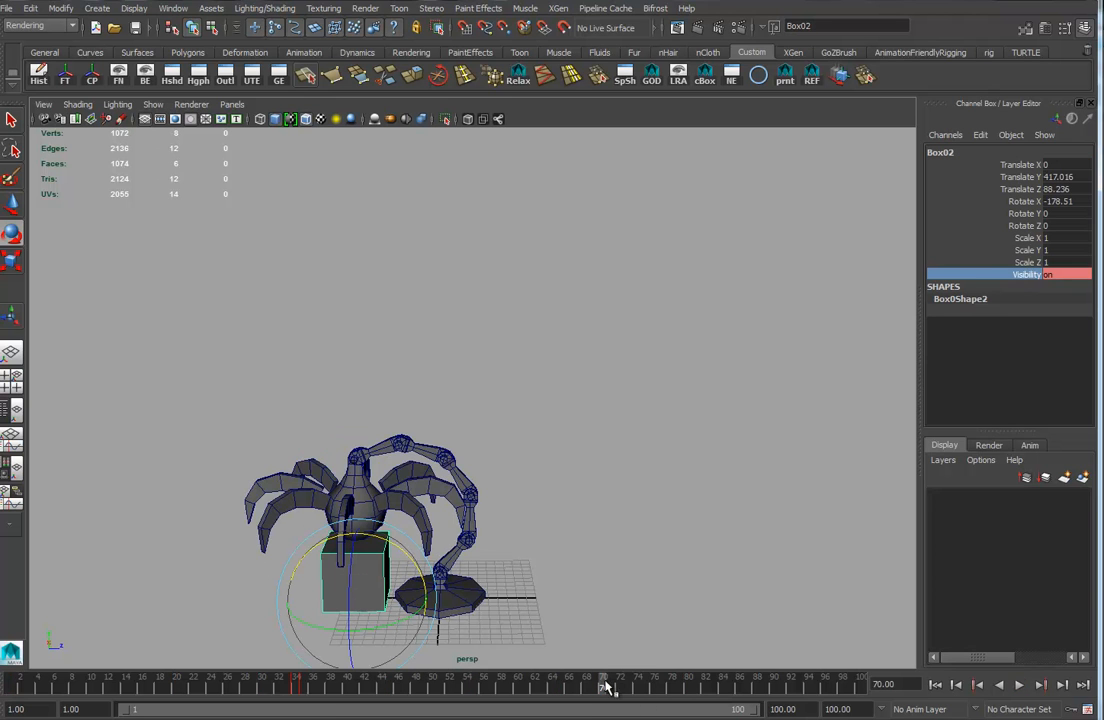
key("ctrl+d")
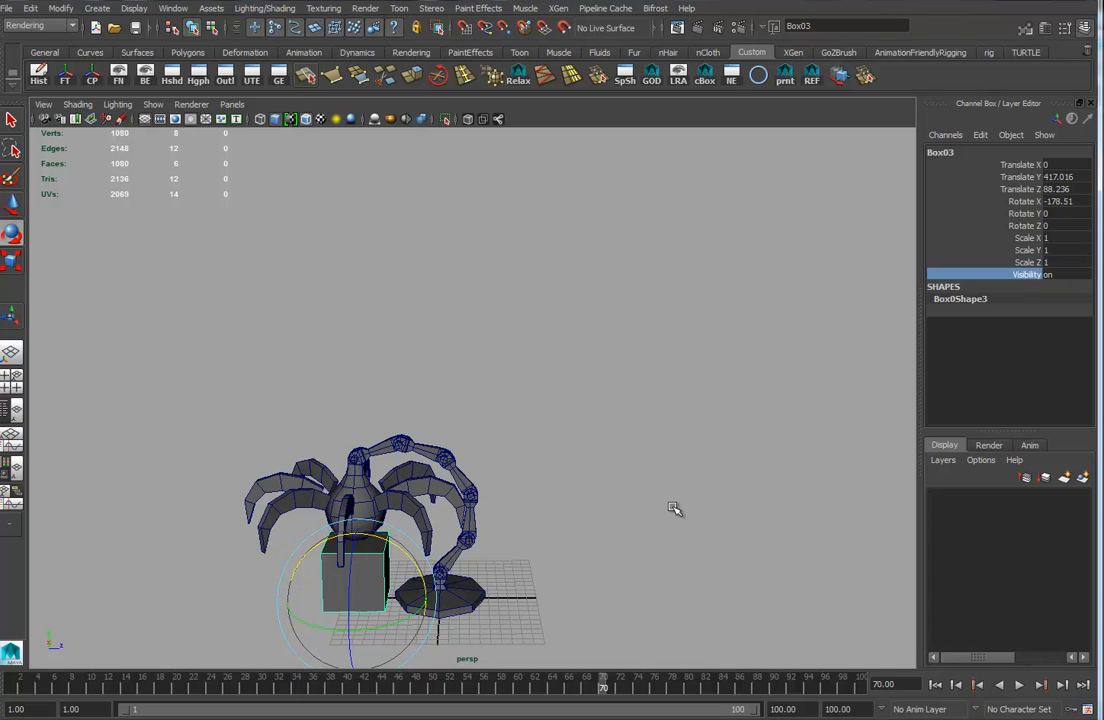
key("shift+p")
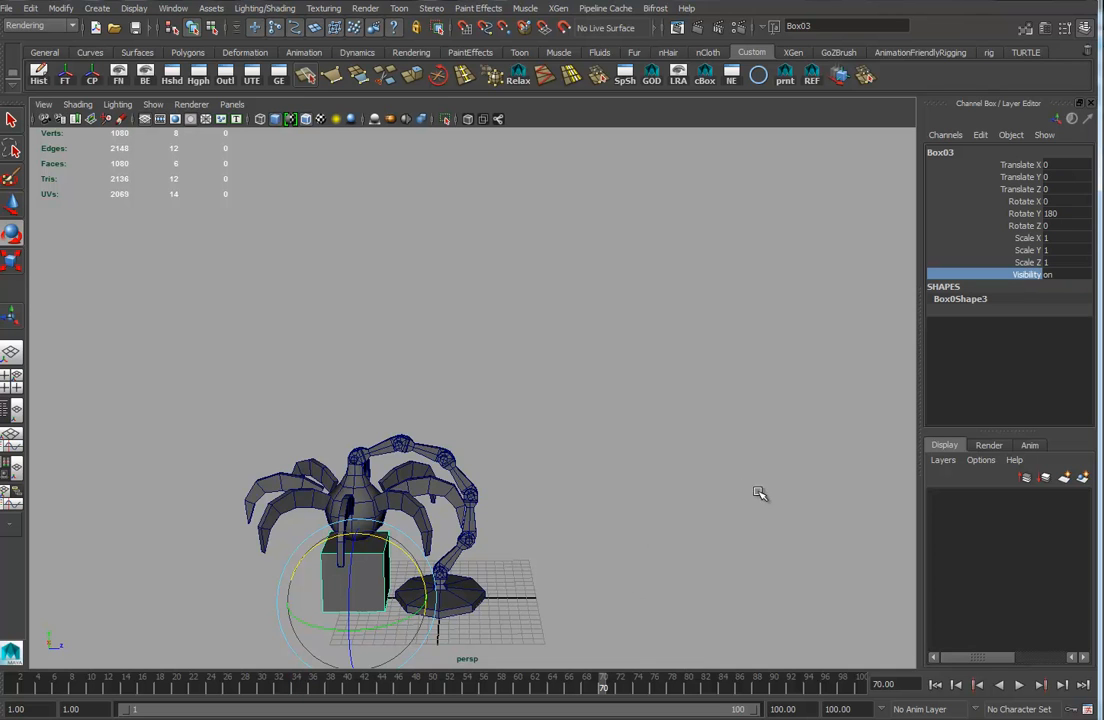
Key the box copy's visibility on at frame 70 and off at frame 69.
right_click(1030, 280)
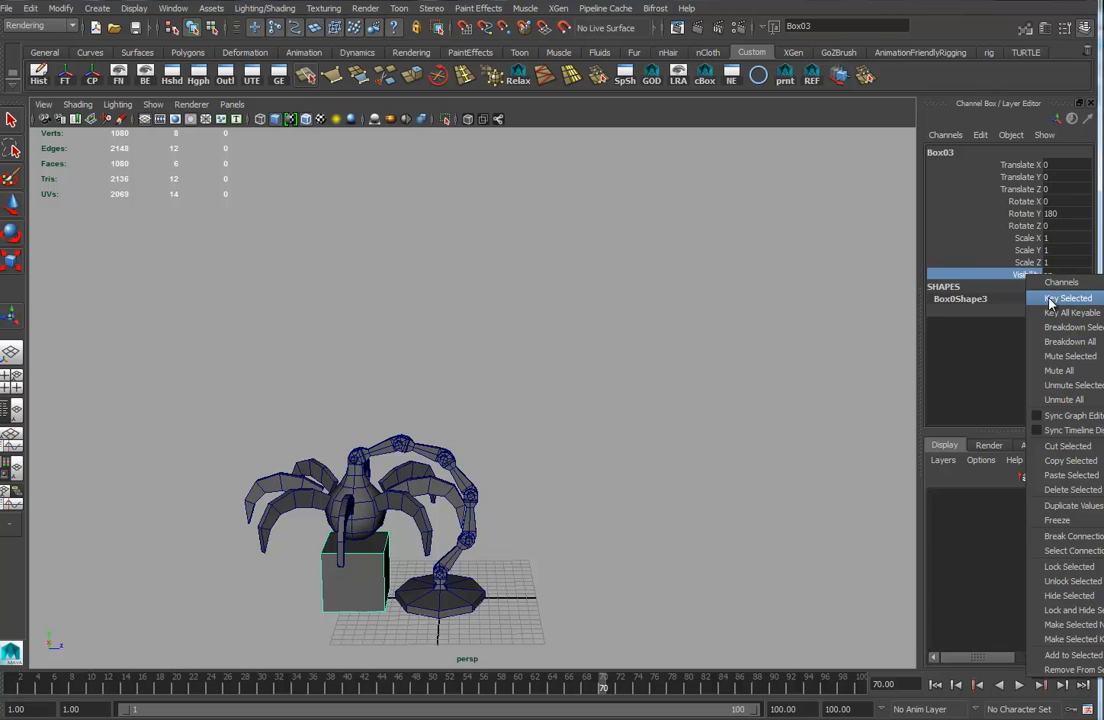
left_click(1050, 299)
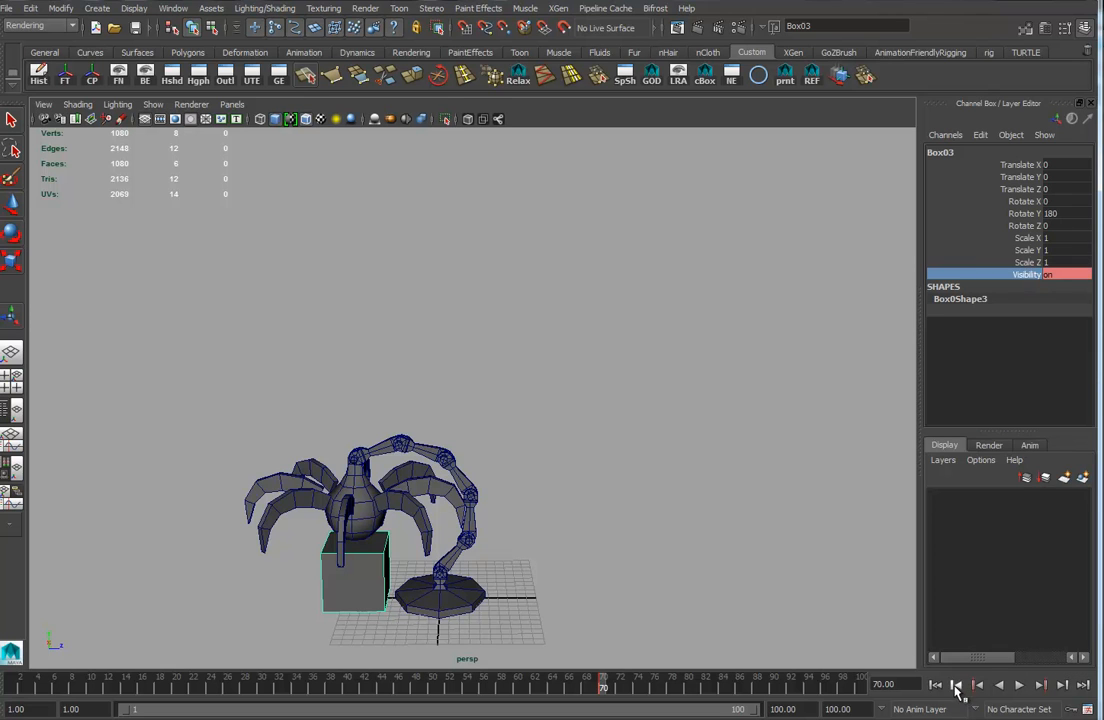
left_click(957, 686)
double_click(1062, 274)
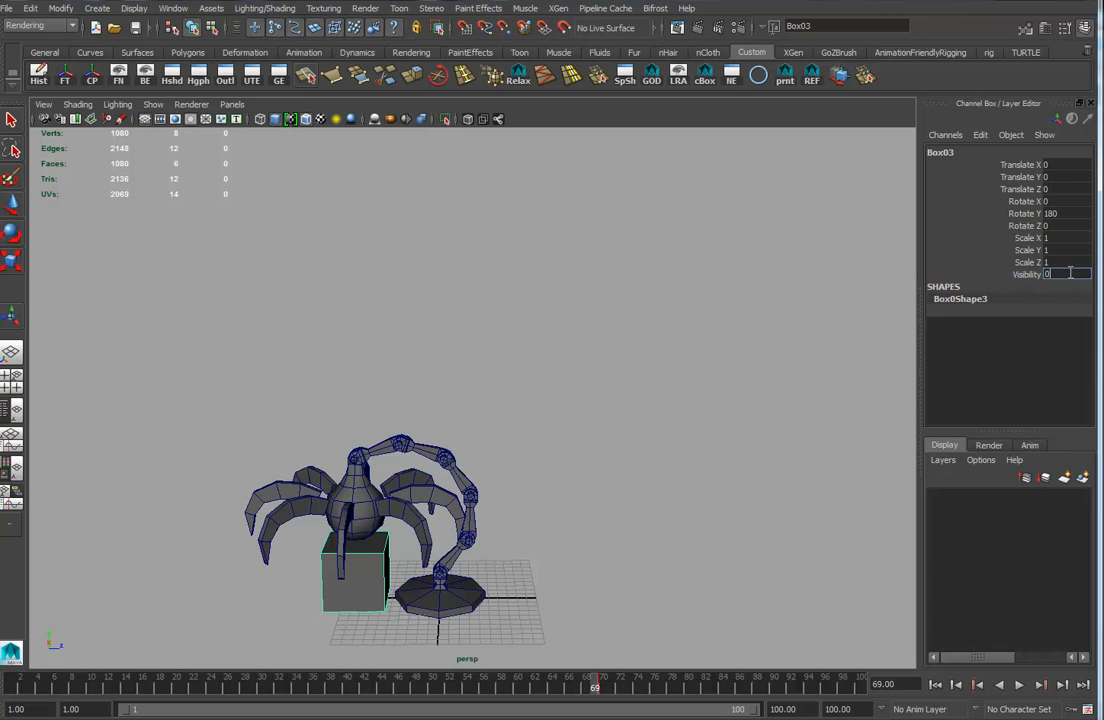
key("Return")
right_click(1040, 276)
left_click(1058, 302)
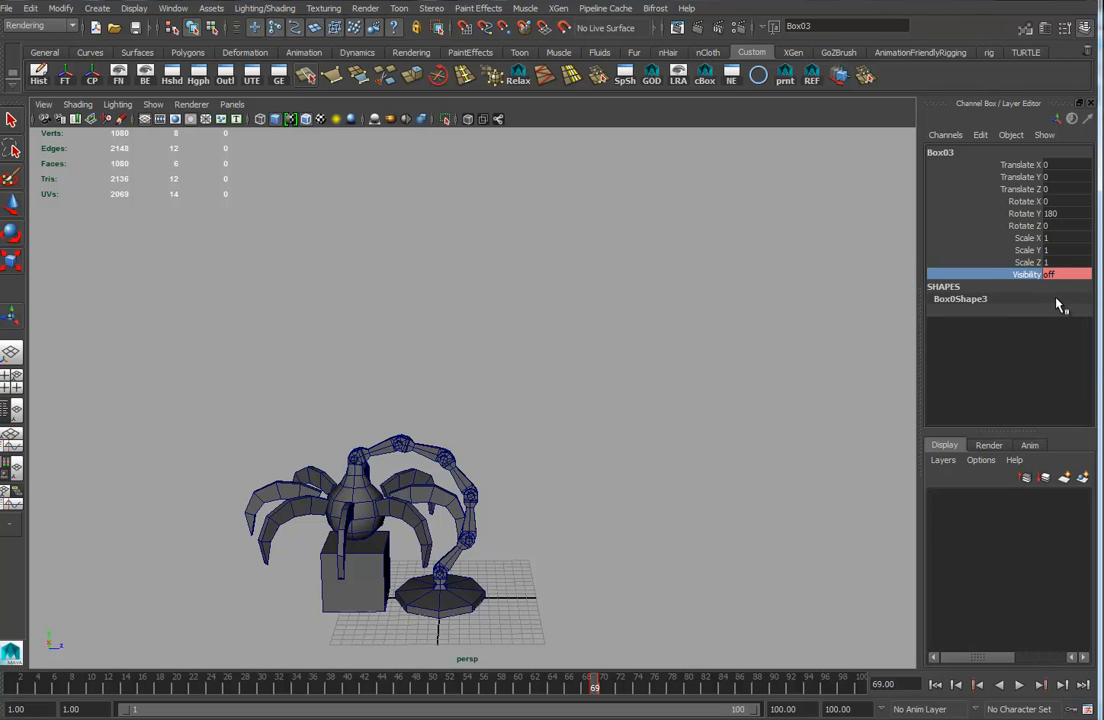
Key the held box's visibility on at frame 69 and off at frame 70.
left_click(363, 590)
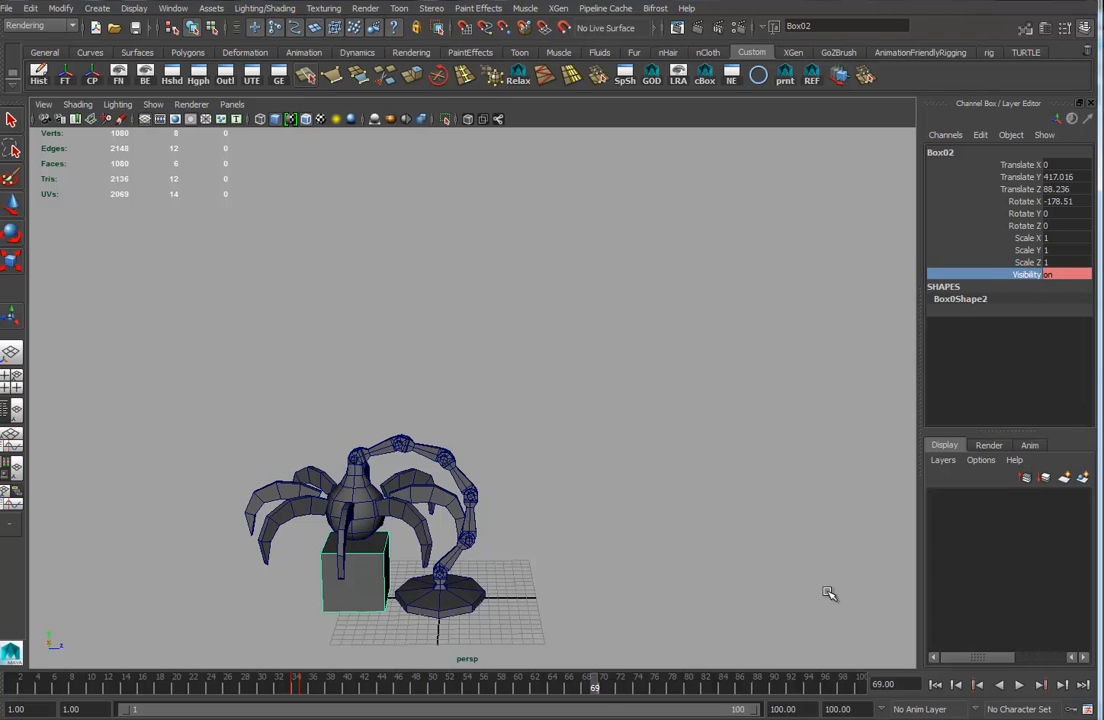
right_click(1035, 278)
left_click(1063, 300)
left_click(1062, 685)
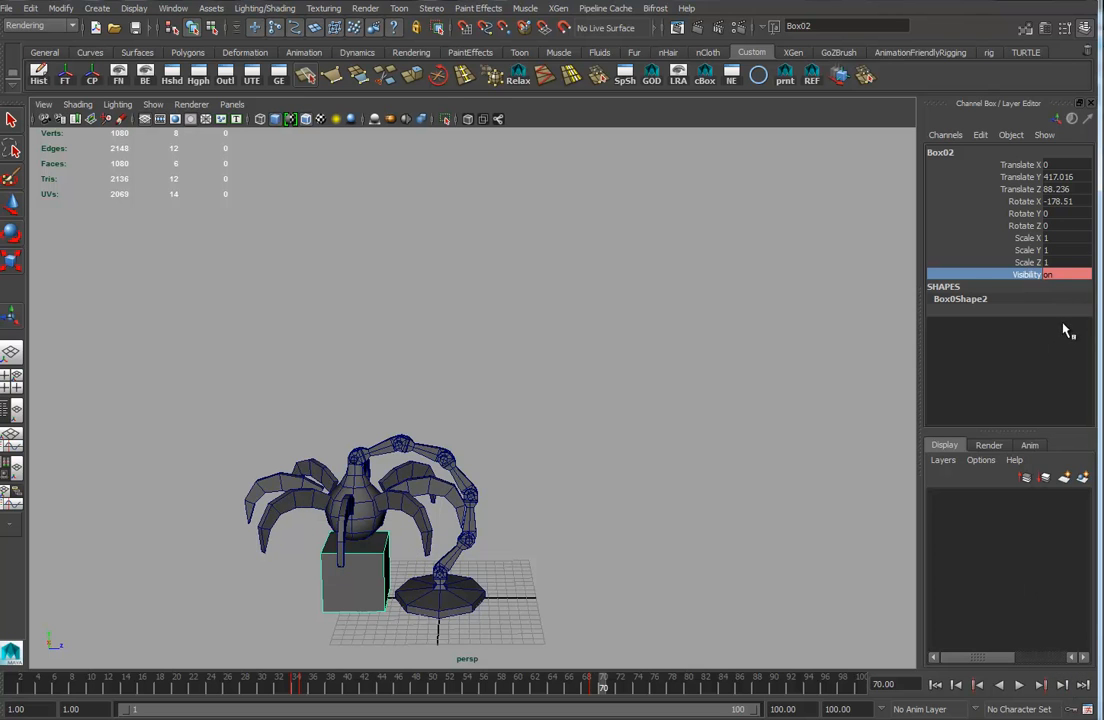
double_click(1059, 275)
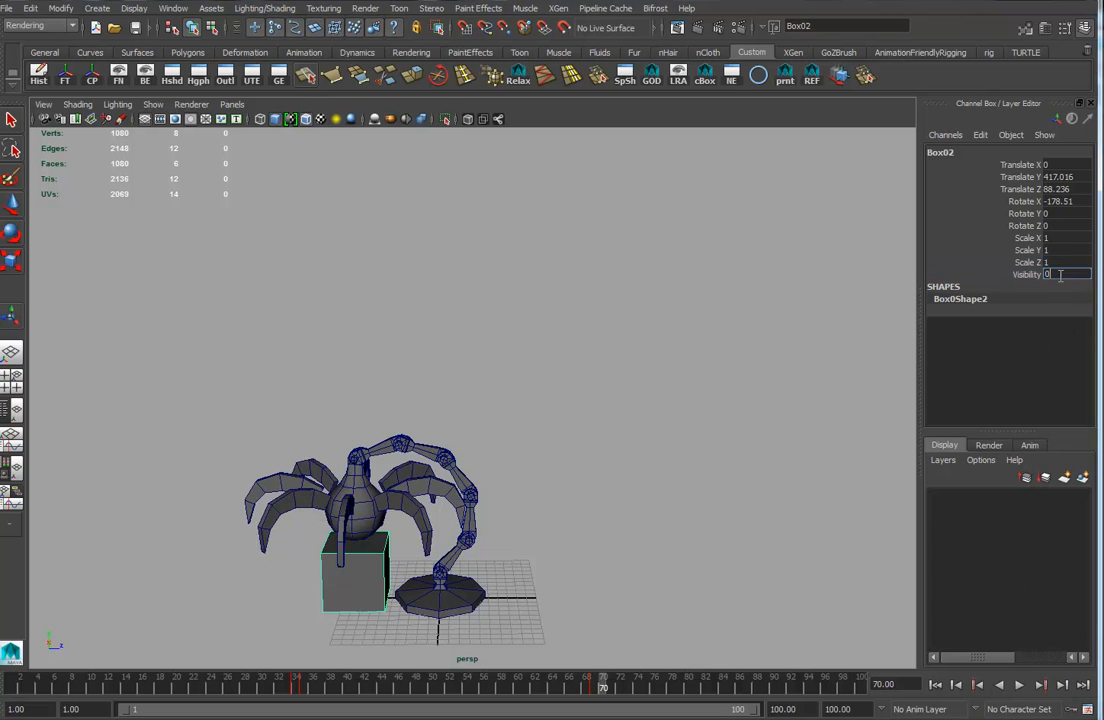
key("Return")
right_click(1031, 277)
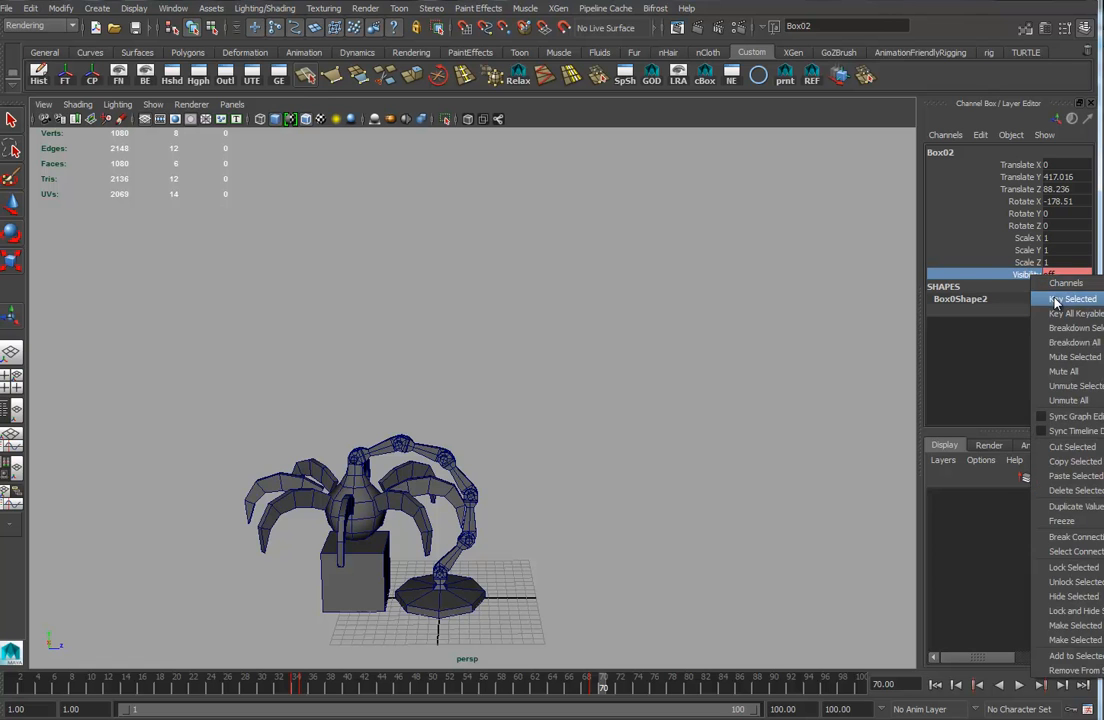
left_click(1008, 300)
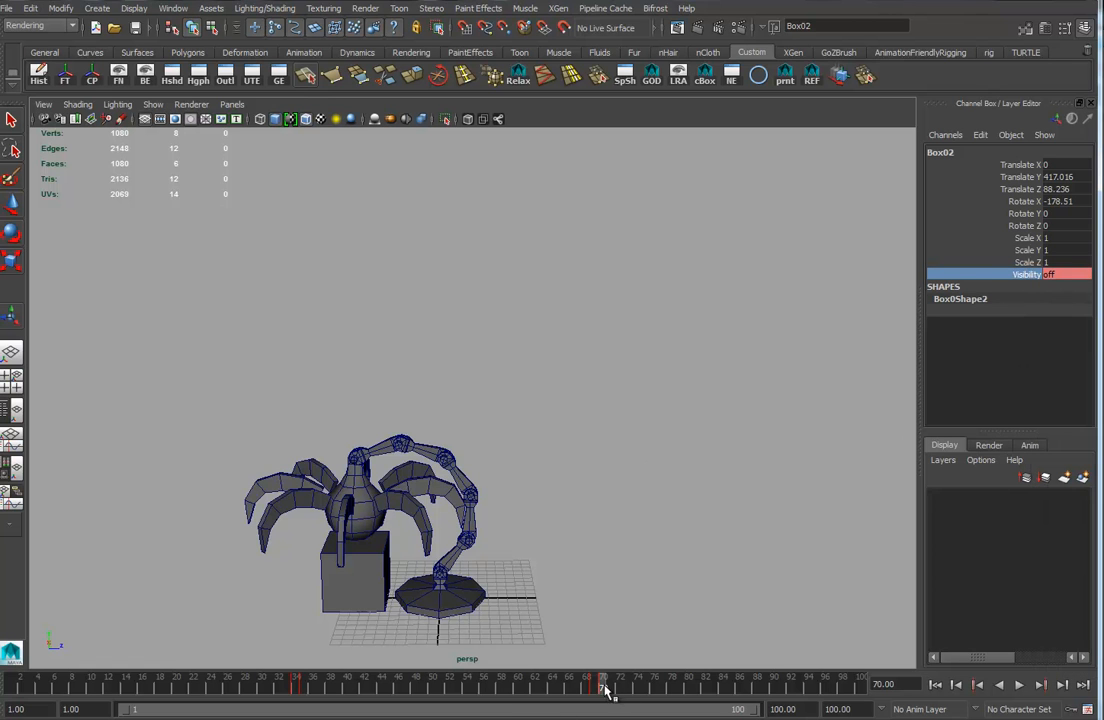
Play back the whole animation to review the box handover.
key("alt+v")
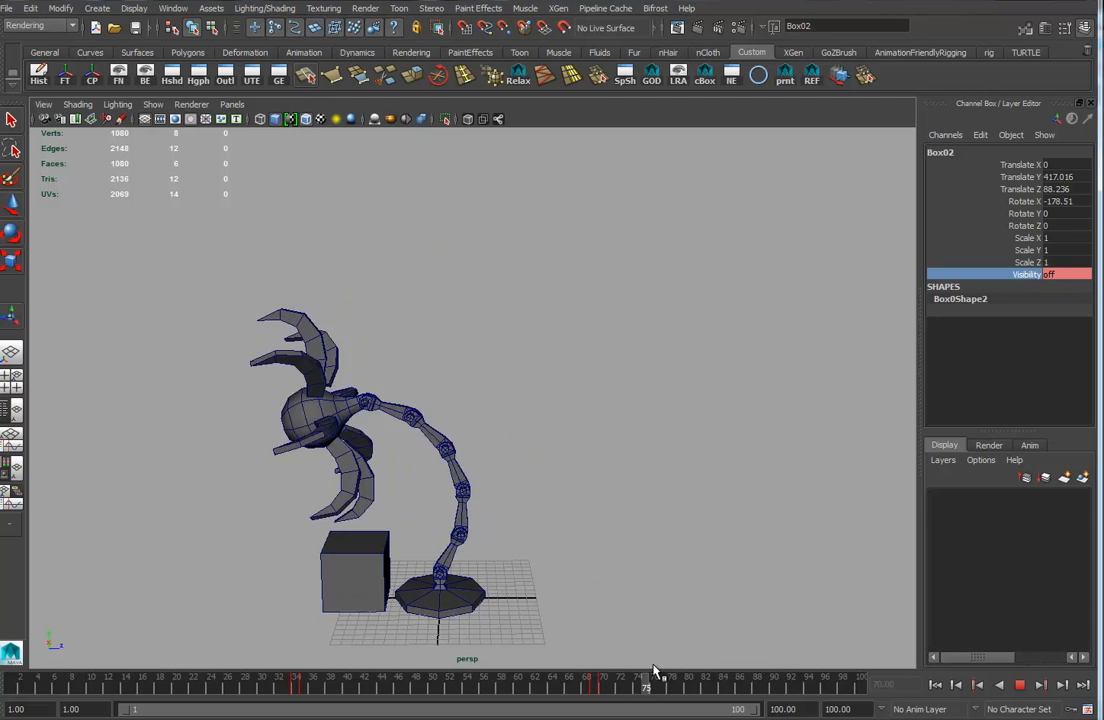
left_click(784, 684)
left_click_drag(567, 234, 277, 412)
left_click_drag(552, 370, 405, 648, "shift")
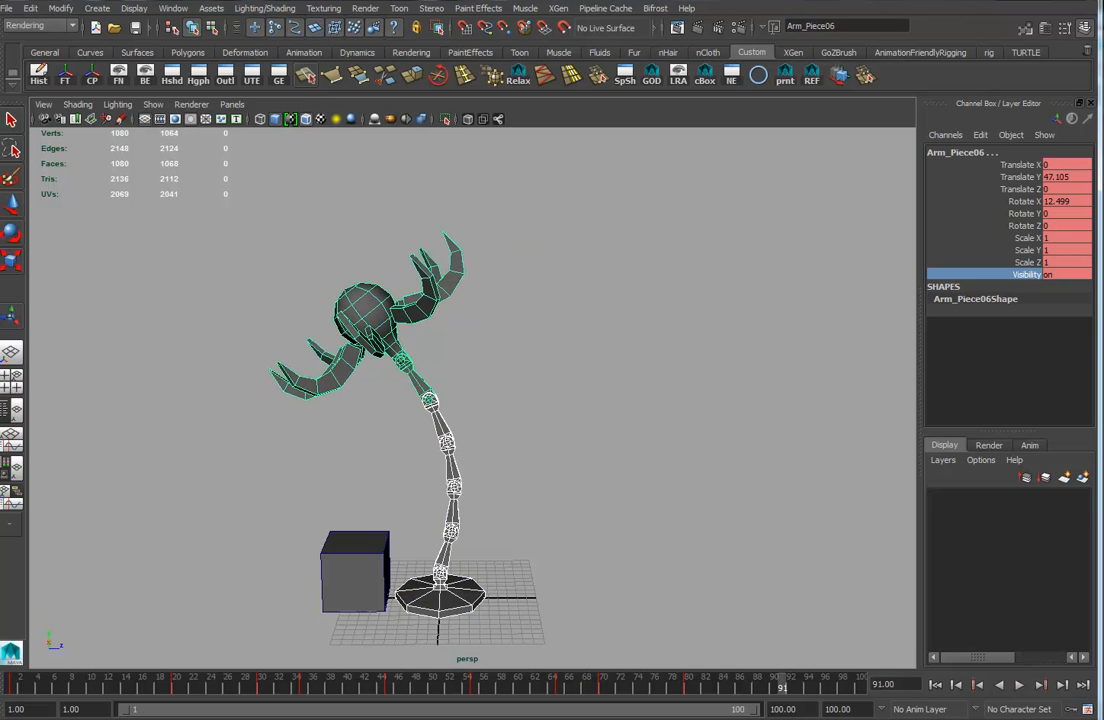
left_click(13, 688)
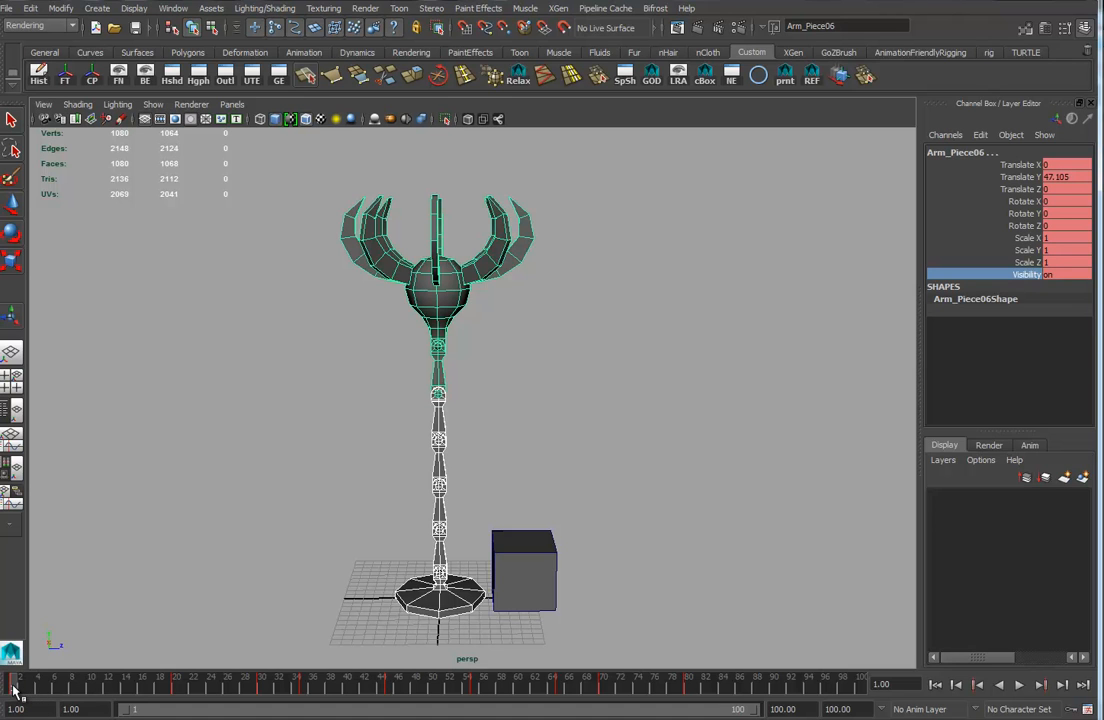
left_click(862, 688)
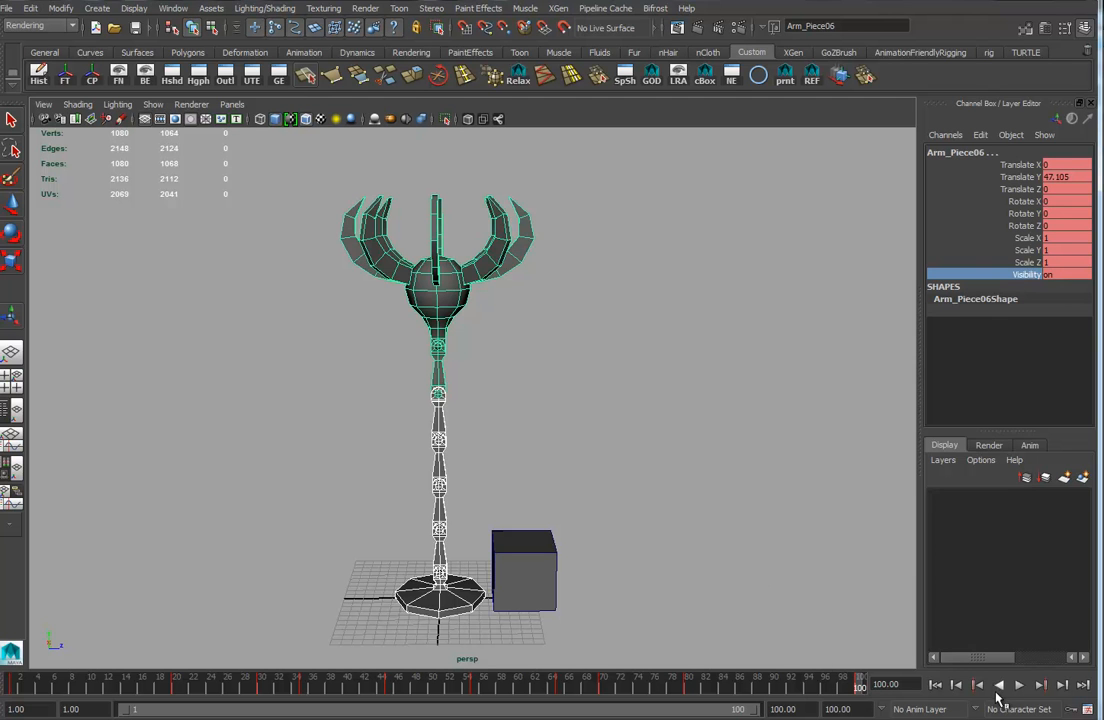
key("alt+v")
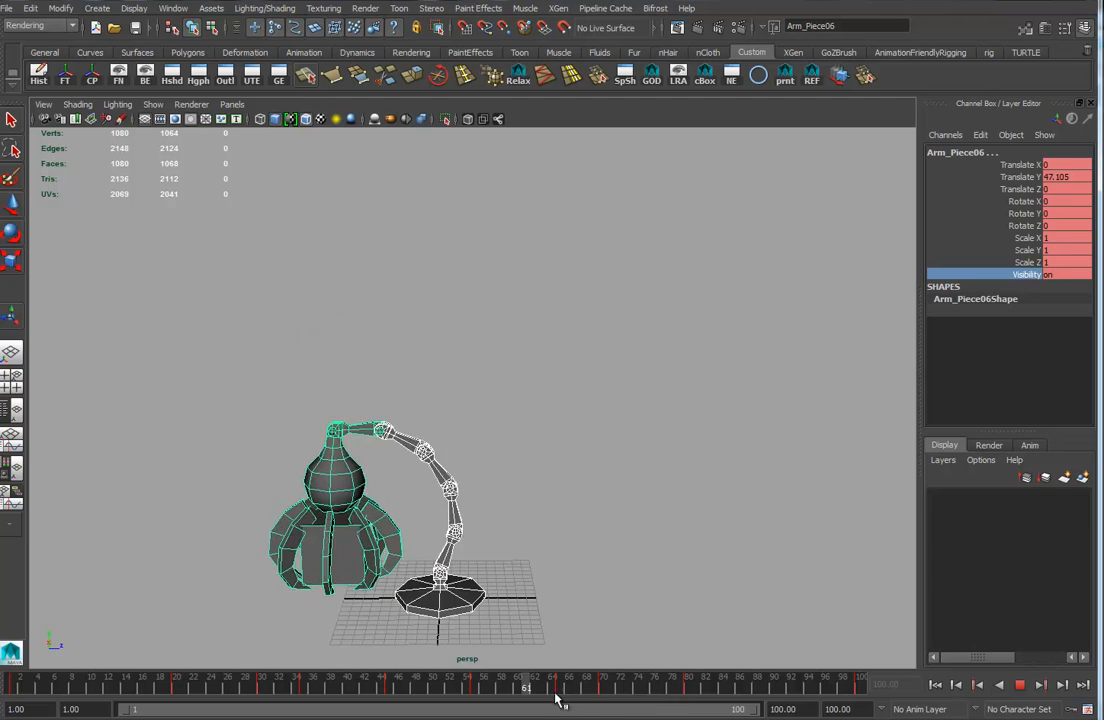
left_click(1018, 687)
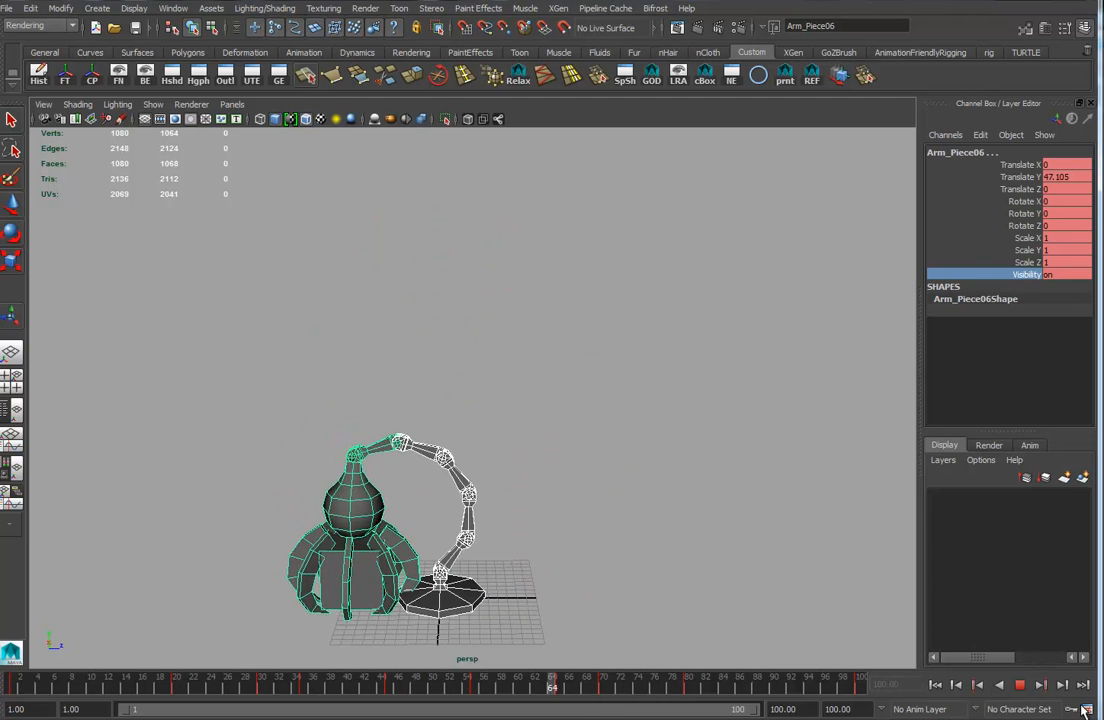
Set the playback speed to Real-time [24 fps] in the time slider preferences and save.
left_click(1089, 710)
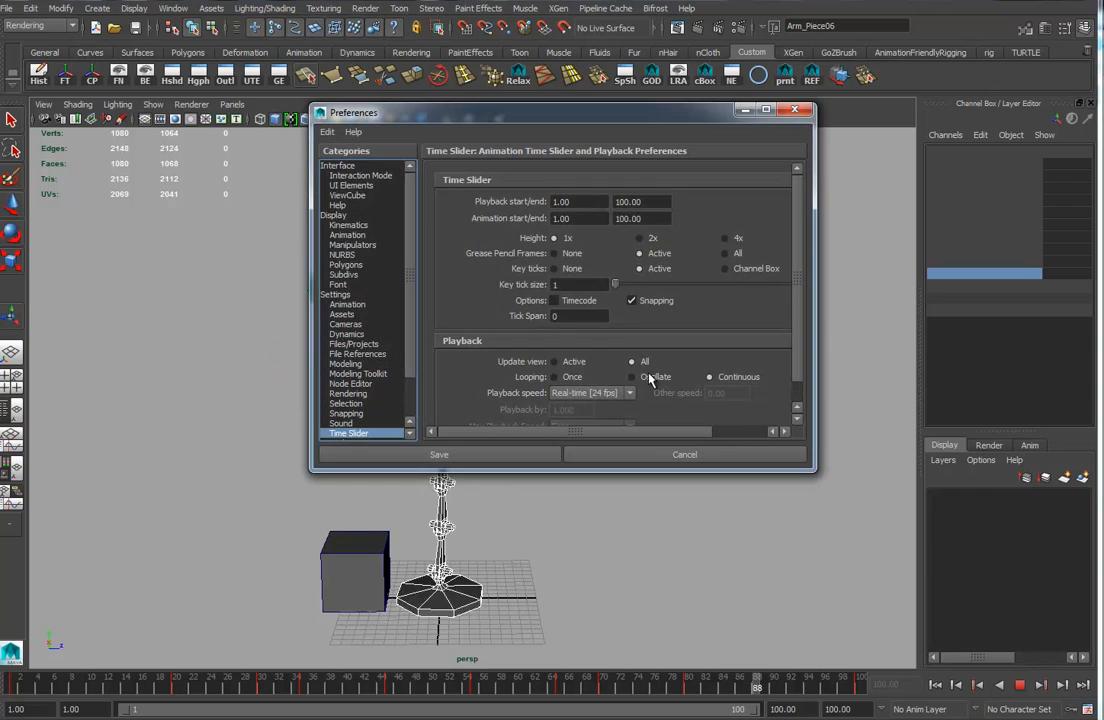
left_click(577, 395)
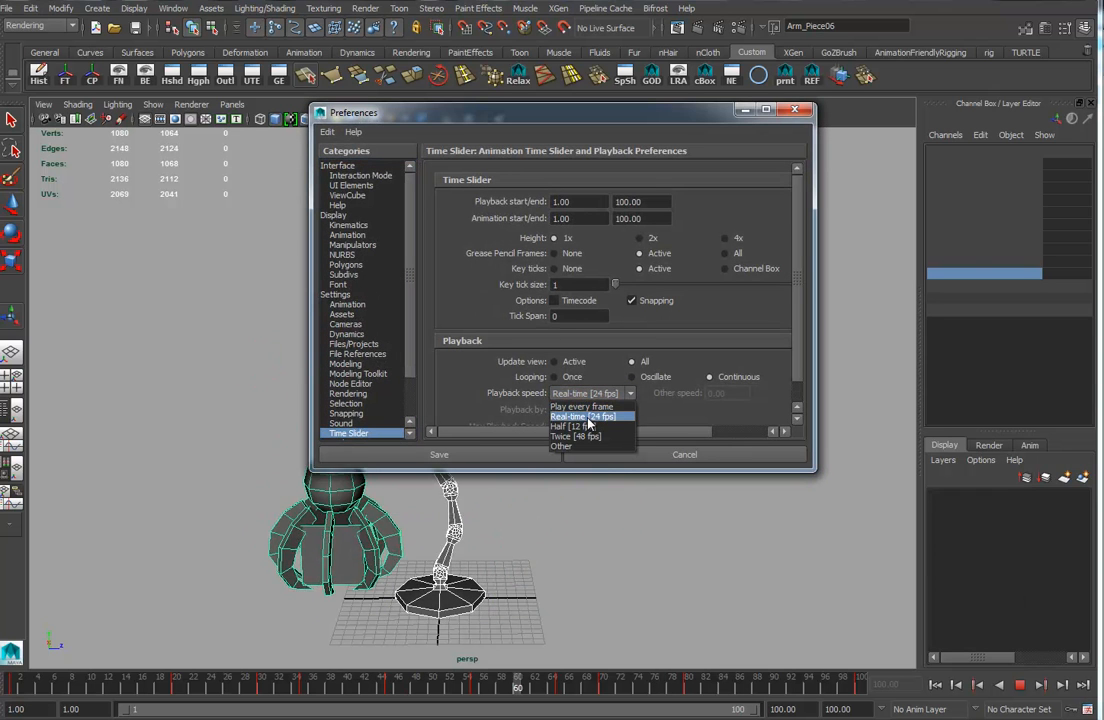
left_click(589, 417)
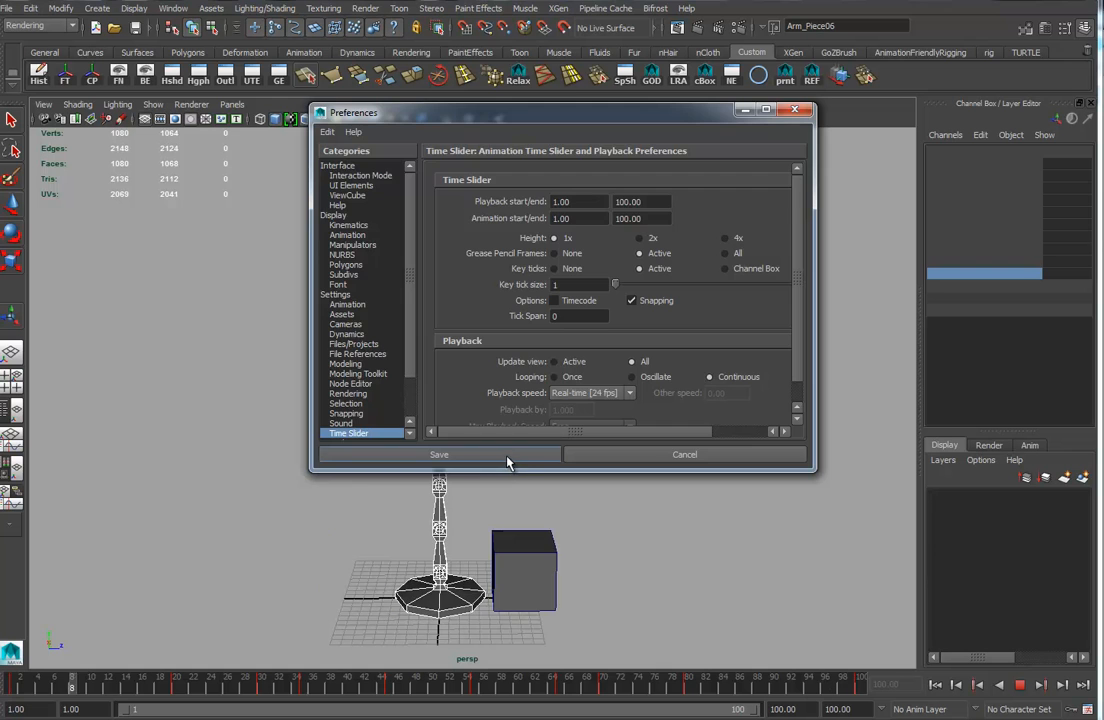
left_click(439, 454)
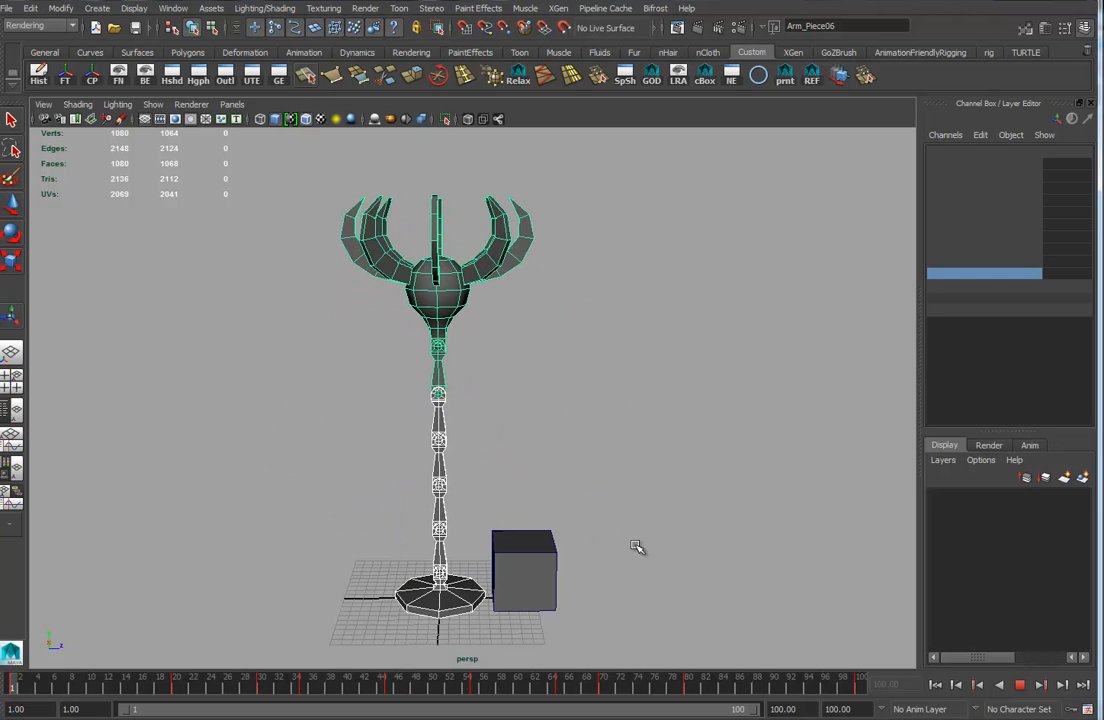
Return to the start, select the original box and key its position at frame 20.
left_click(738, 593)
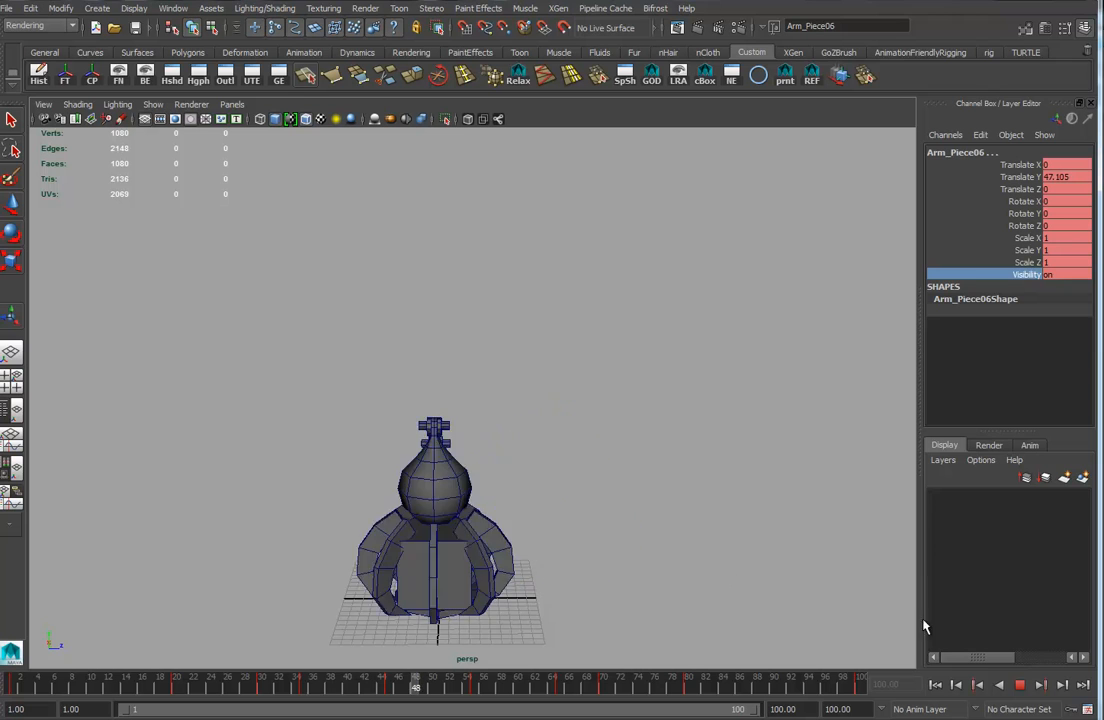
left_click(1020, 684)
left_click(455, 645)
left_click_drag(495, 686, 12, 686)
left_click(523, 541)
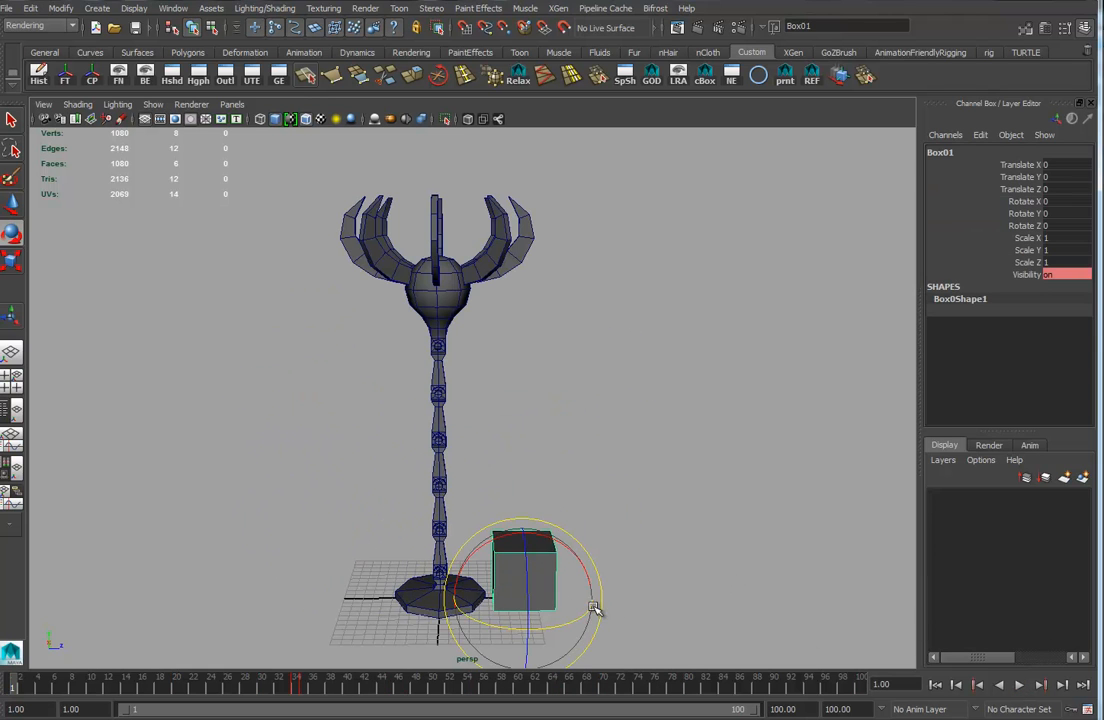
key("w")
left_click_drag(227, 688, 175, 686)
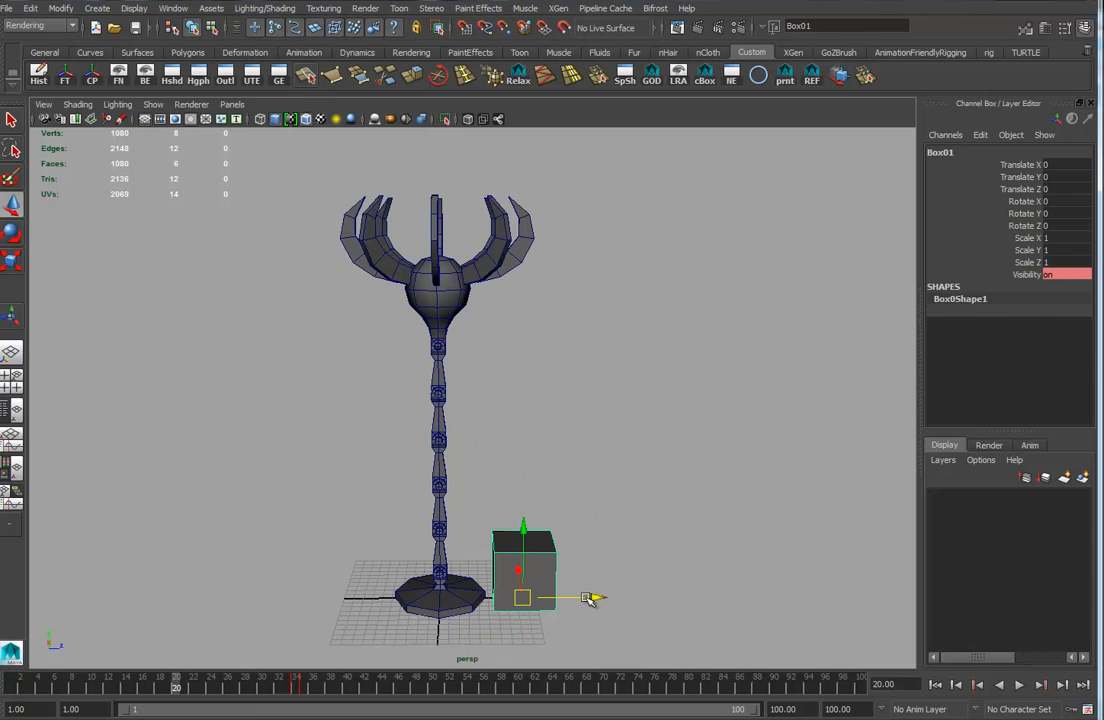
key("s")
Move the original box far along Z at frame 1, out of view.
key("alt+v")
key("alt+v")
left_click_drag(599, 596, 591, 597)
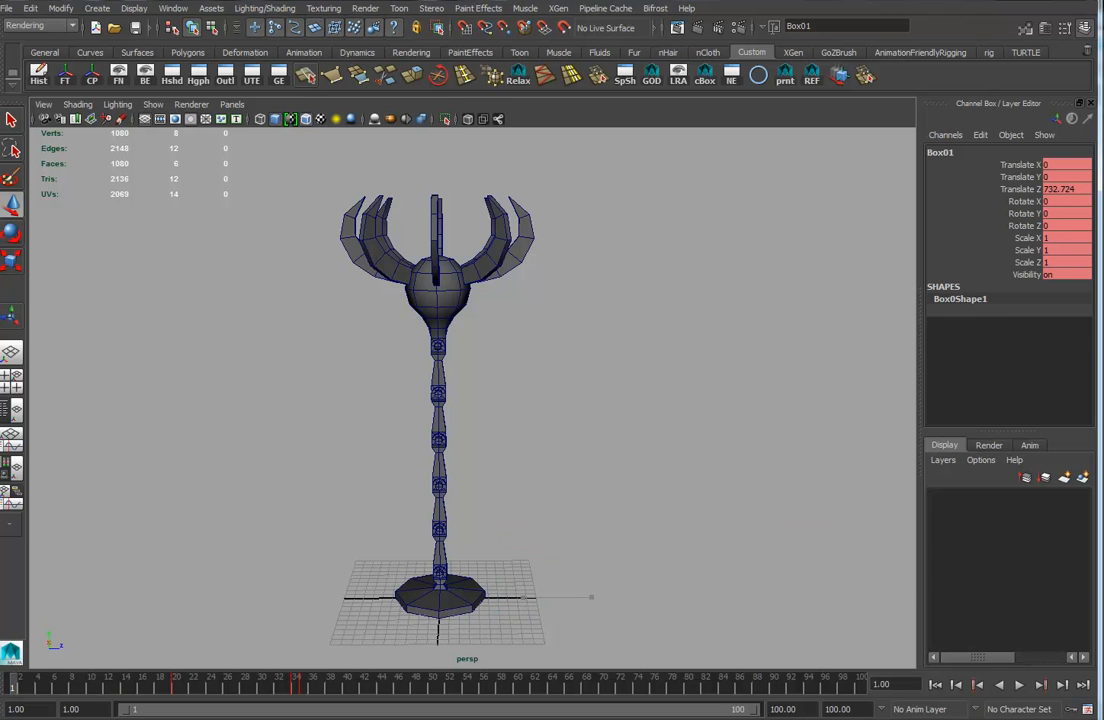
At frame 100, move the released box copy along its axis and play back the animation.
left_click_drag(14, 683, 686, 713)
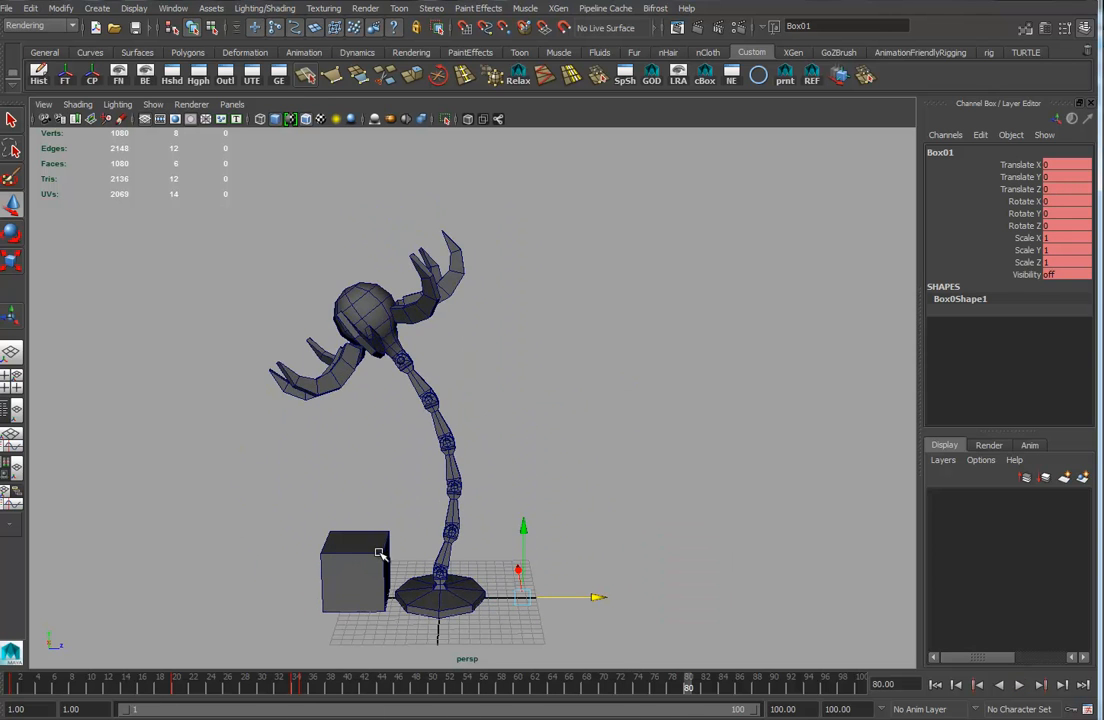
left_click(376, 566)
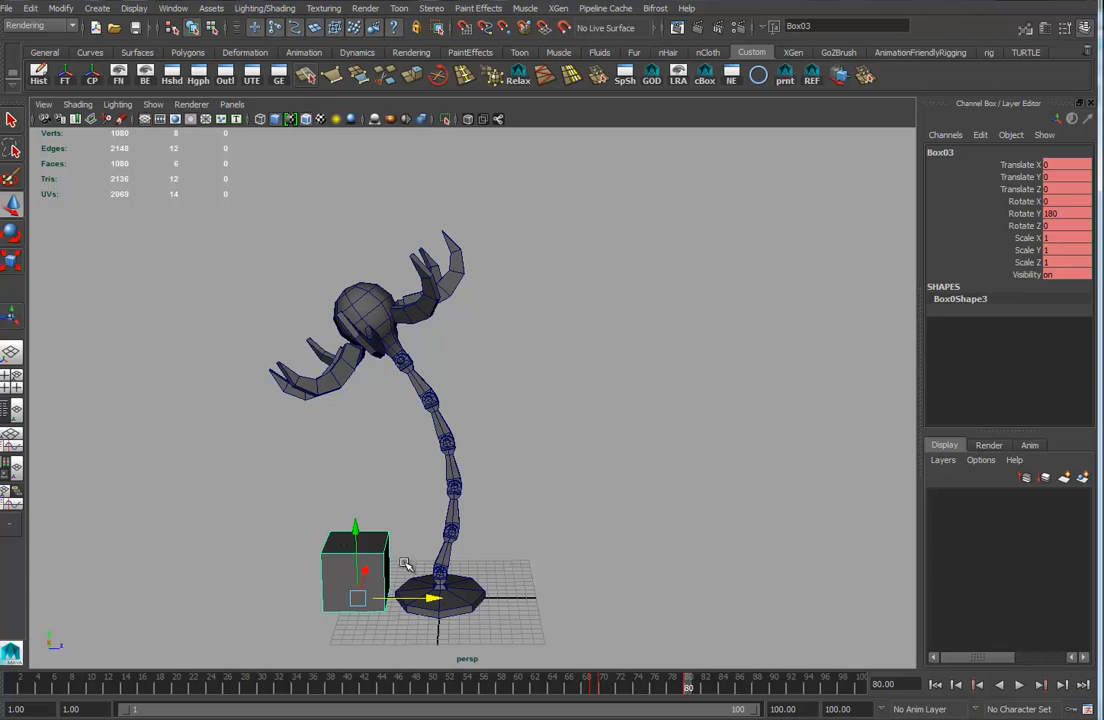
left_click(858, 686)
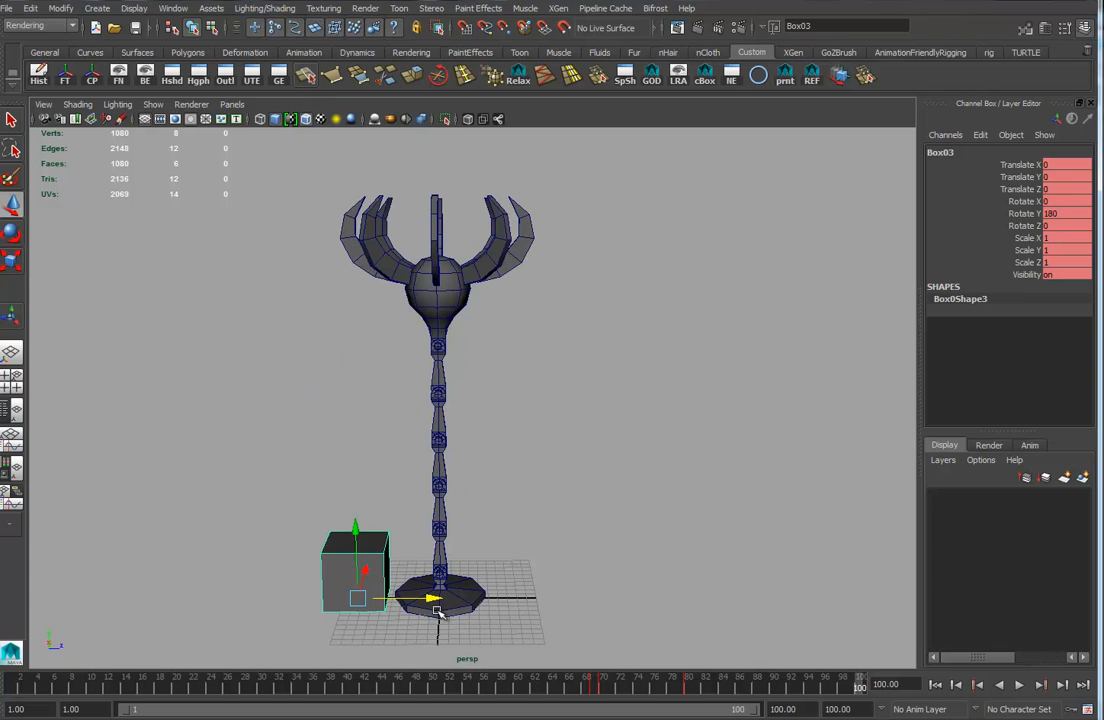
left_click_drag(425, 598, 30, 598)
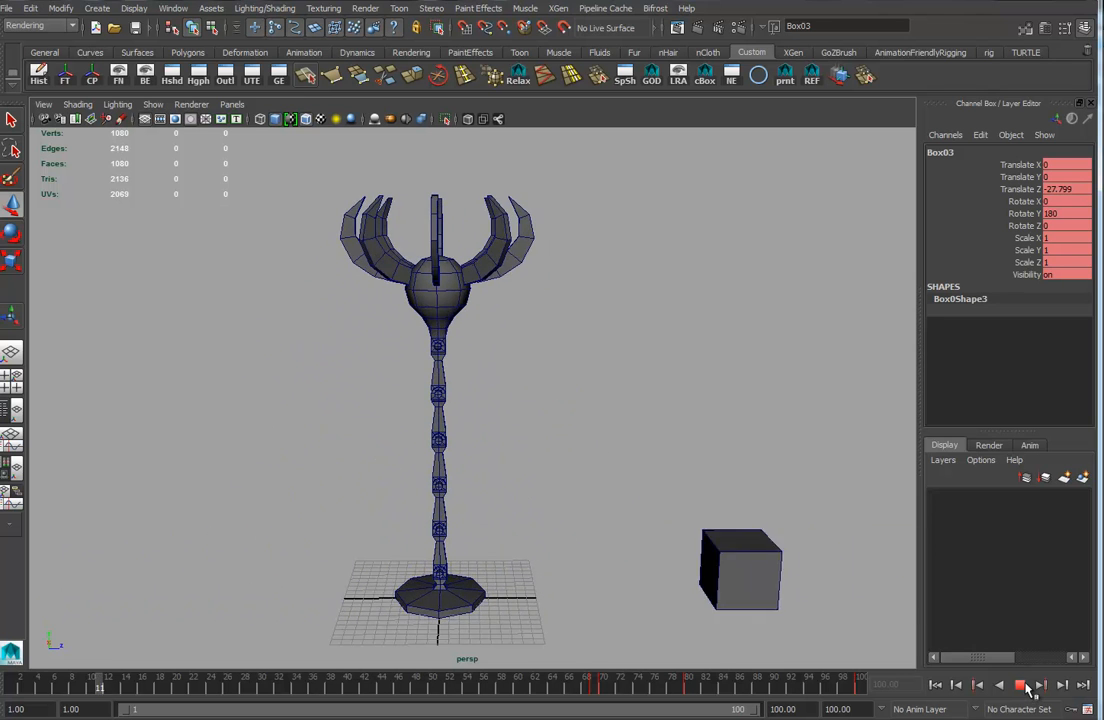
left_click(1022, 686)
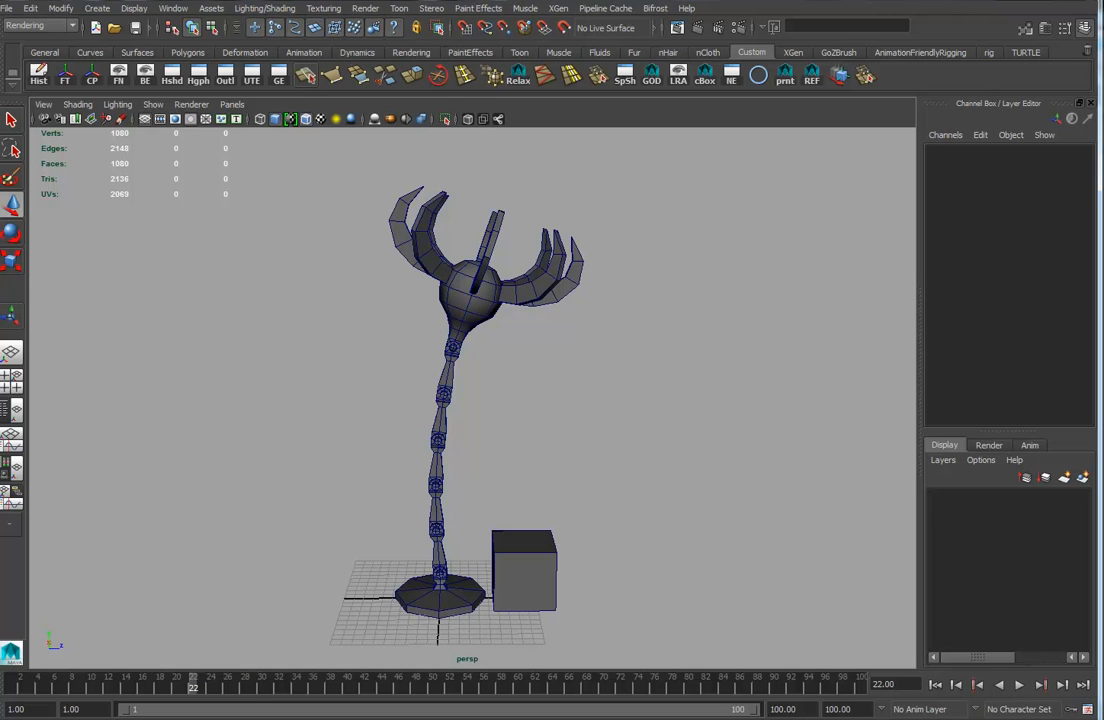